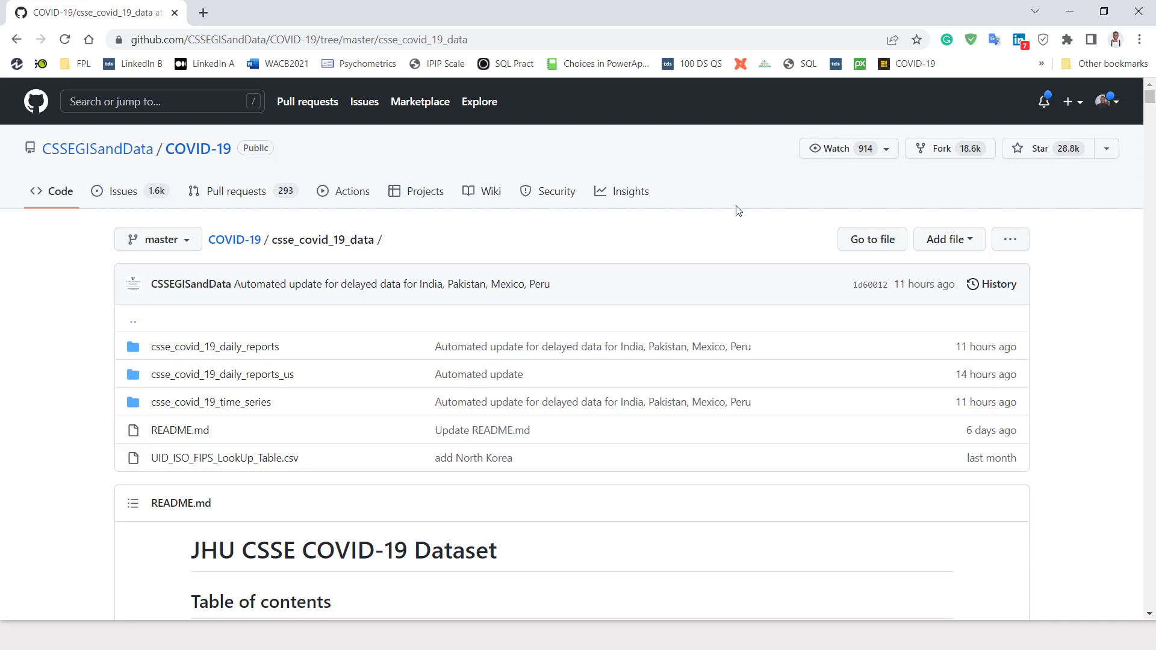
Step: Examine the README of the csse_covid_19_data folder for its contents, file naming convention and field descriptions
{"action": "scroll", "coordinate": [738, 210], "scroll_direction": "down", "scroll_amount": 6}
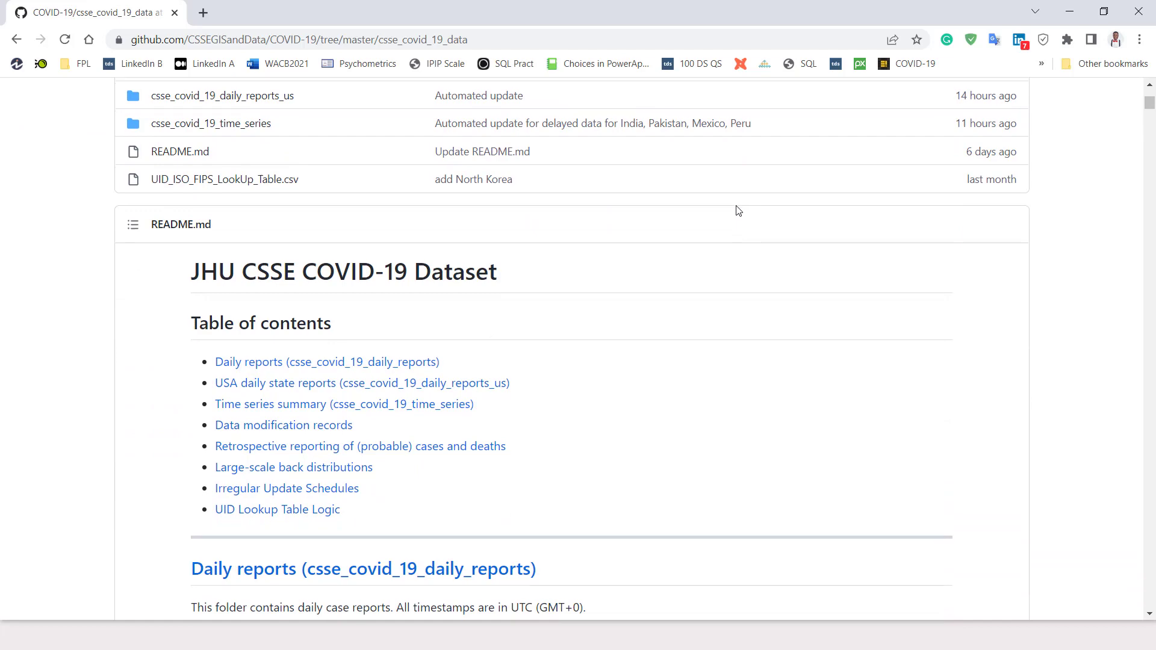
{"action": "scroll", "coordinate": [739, 210], "scroll_direction": "down", "scroll_amount": 1}
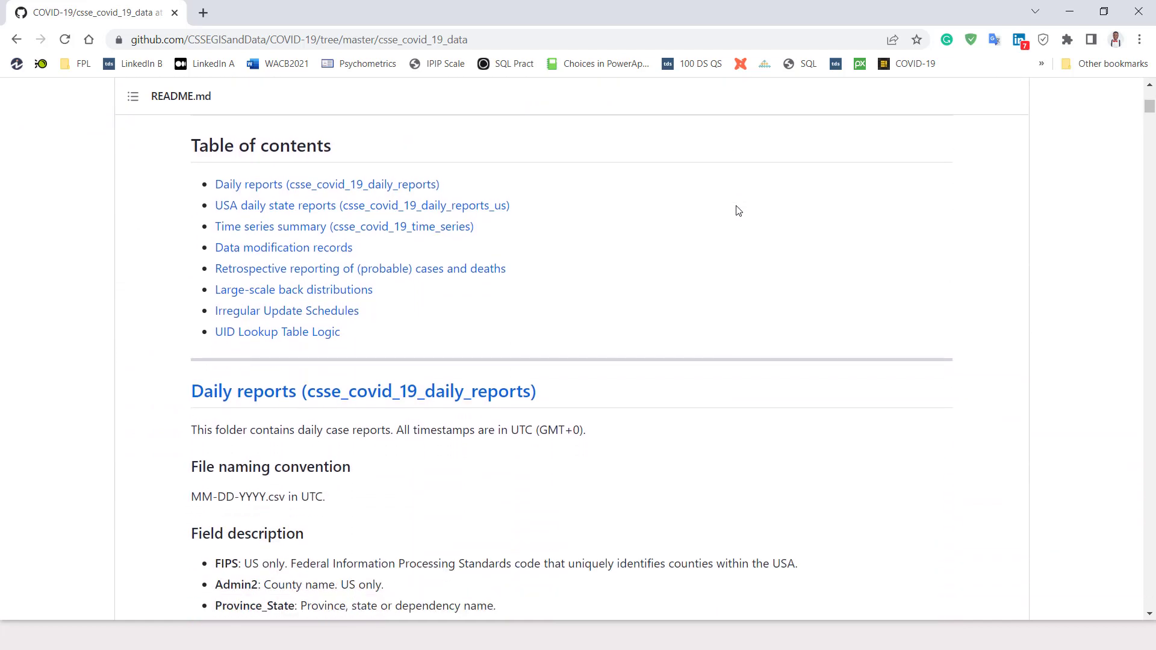
{"action": "scroll", "coordinate": [739, 210], "scroll_direction": "down", "scroll_amount": 2}
{"action": "scroll", "coordinate": [738, 210], "scroll_direction": "down", "scroll_amount": 2}
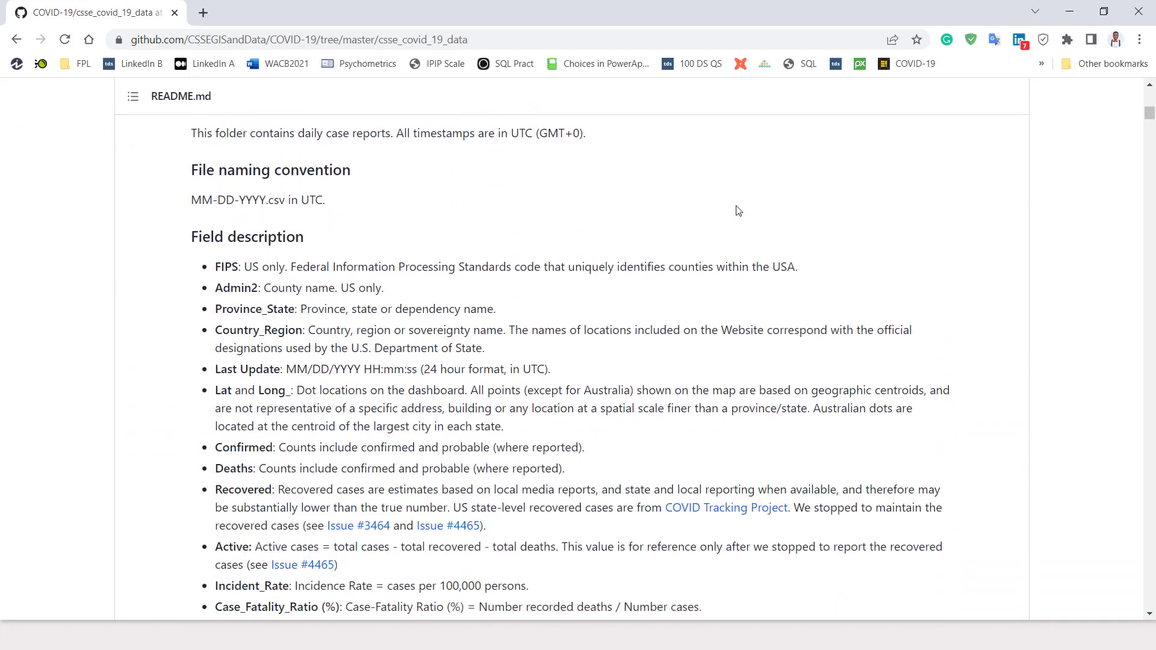
{"action": "scroll", "coordinate": [738, 210], "scroll_direction": "down", "scroll_amount": 5}
{"action": "scroll", "coordinate": [739, 210], "scroll_direction": "up", "scroll_amount": 12}
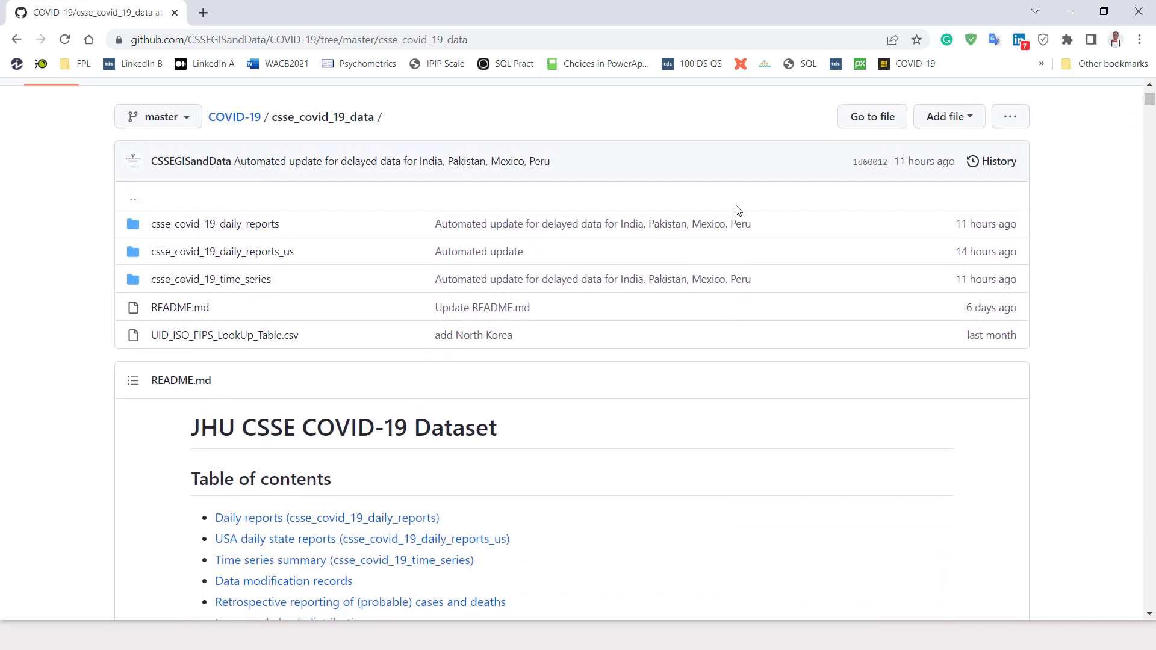
{"action": "scroll", "coordinate": [739, 210], "scroll_direction": "up", "scroll_amount": 2}
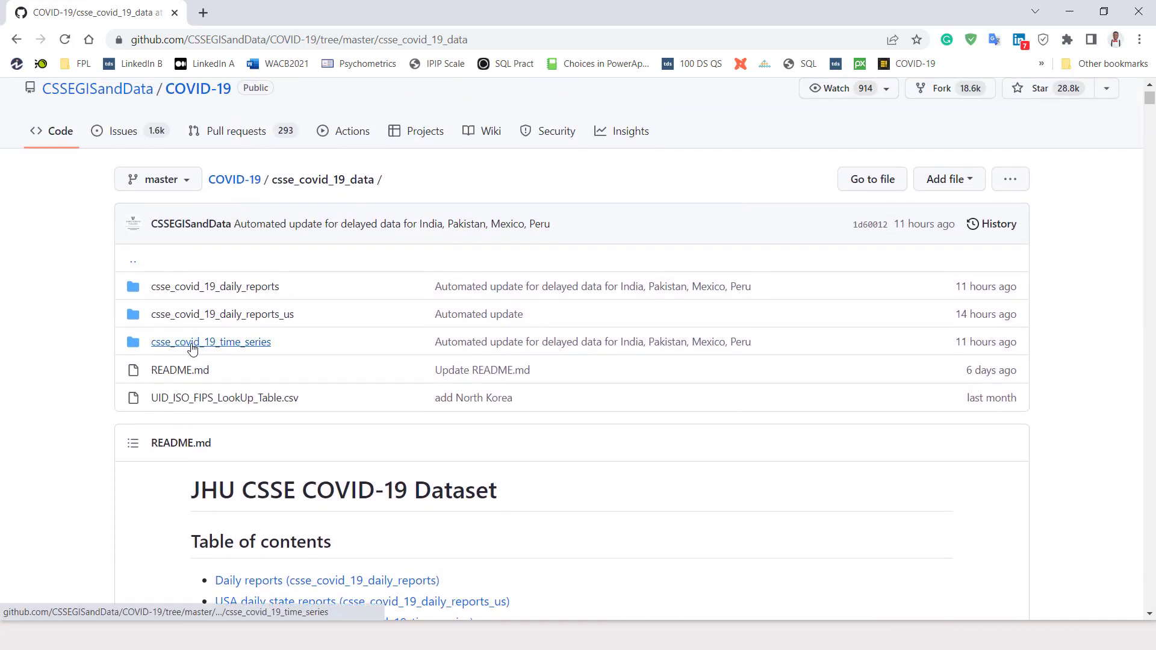
Step: Open the raw time_series_covid19_confirmed_global.csv from the csse_covid_19_time_series folder and copy its URL
{"action": "left_click", "coordinate": [190, 346]}
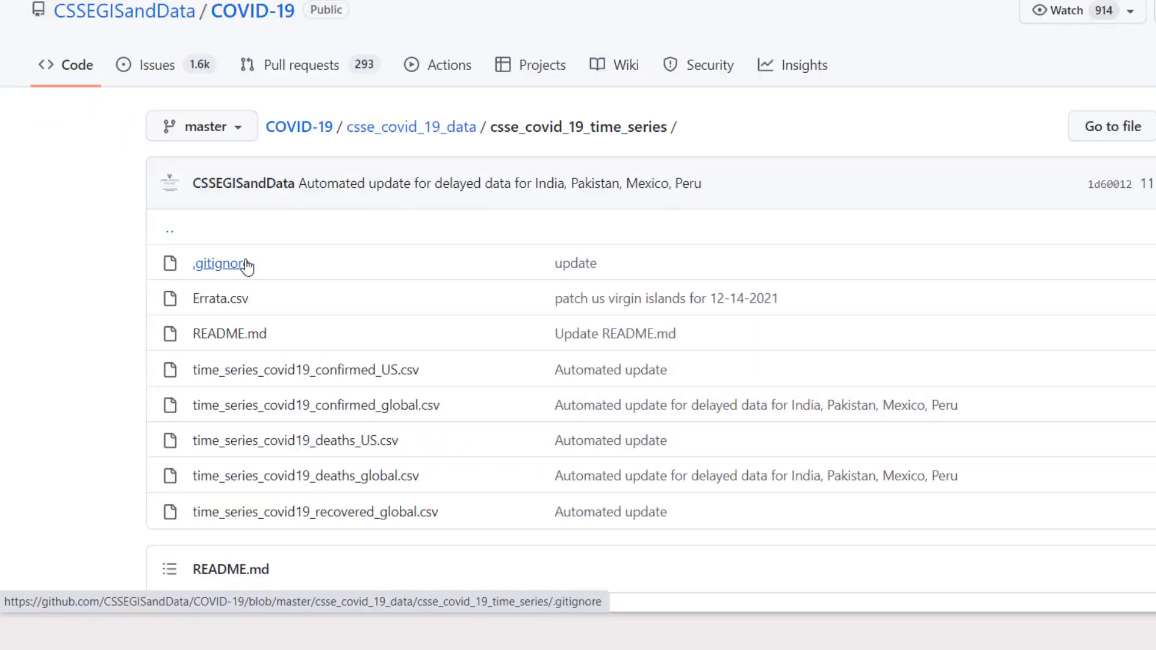
{"action": "scroll", "coordinate": [382, 337], "scroll_direction": "down", "scroll_amount": 2}
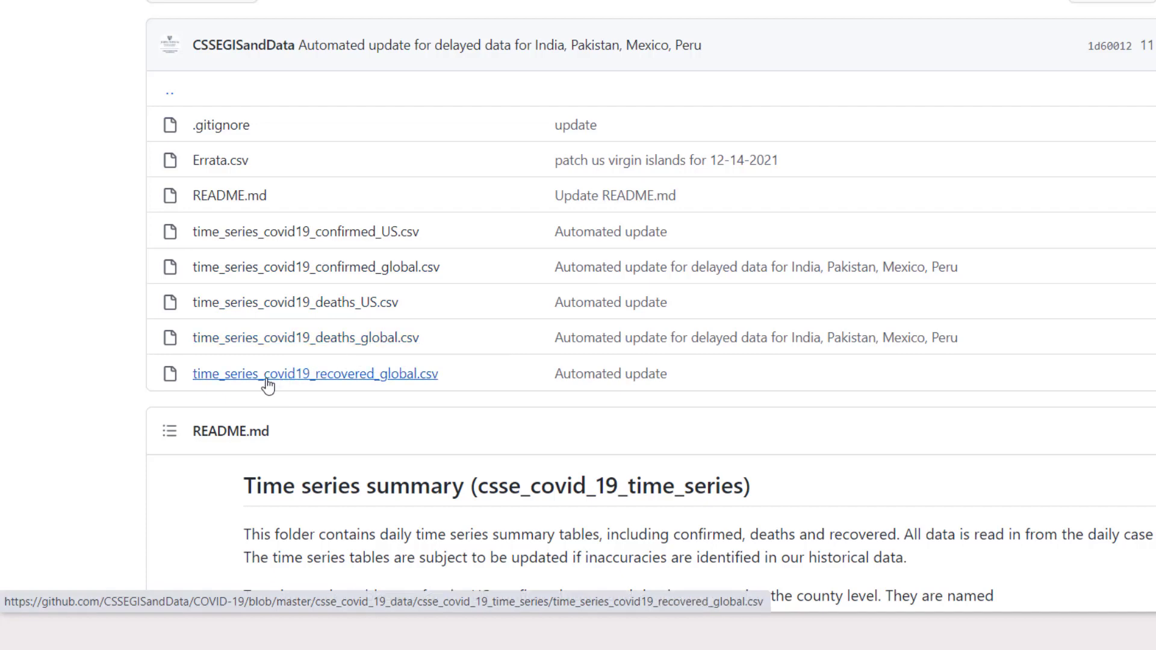
{"action": "left_click", "coordinate": [318, 272]}
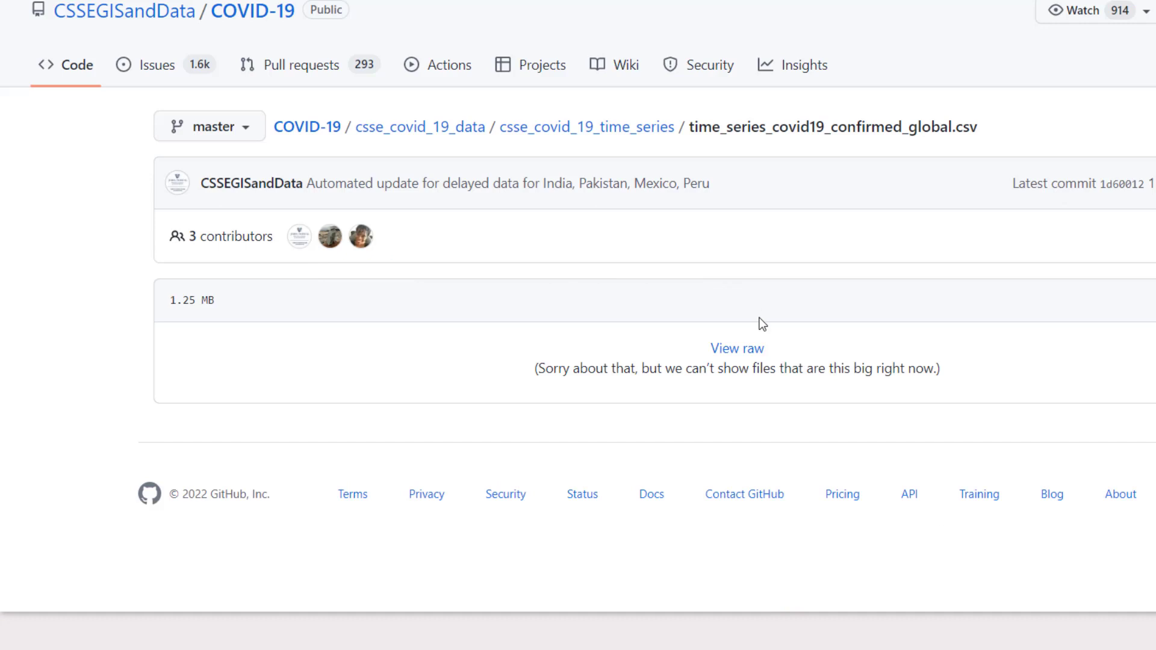
{"action": "left_click", "coordinate": [735, 351]}
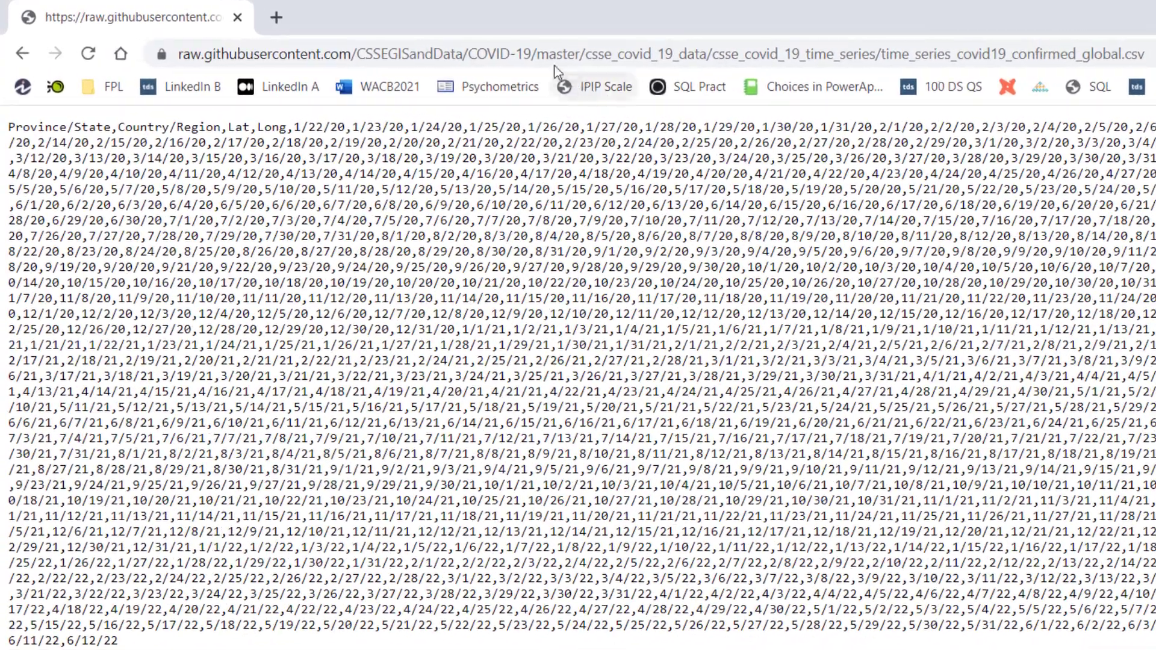
{"action": "left_click", "coordinate": [658, 58]}
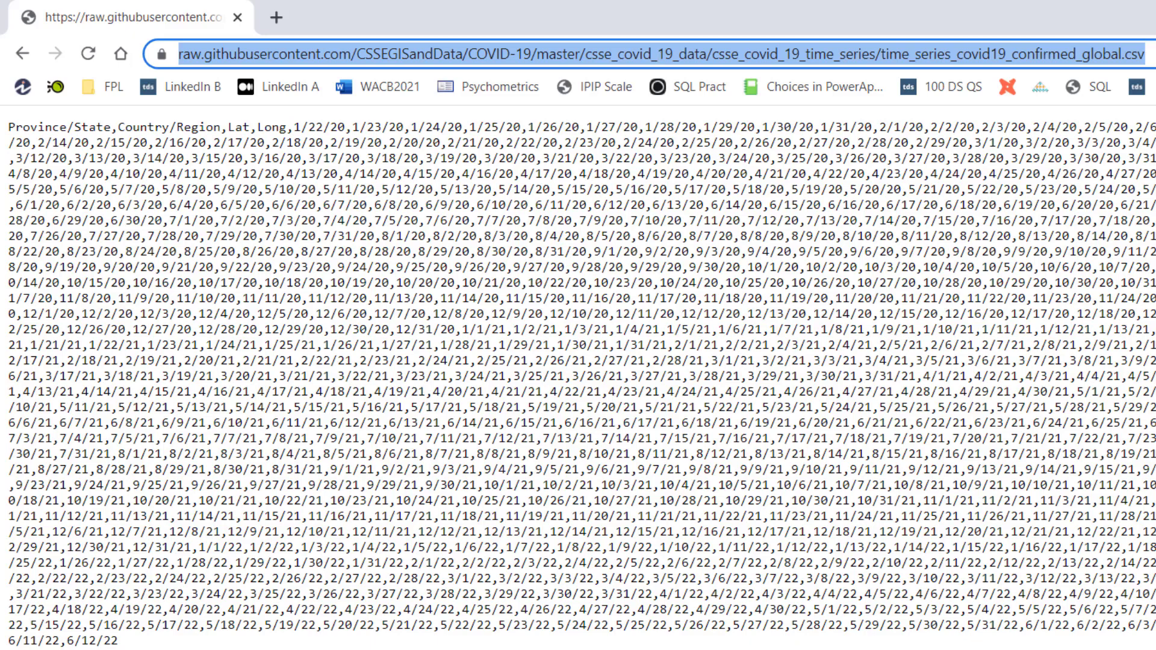
Step: Switch to Excel and, in a new blank workbook, import the copied CSV URL from the web with anonymous access for transforming in Power Query
{"action": "key", "text": "super"}
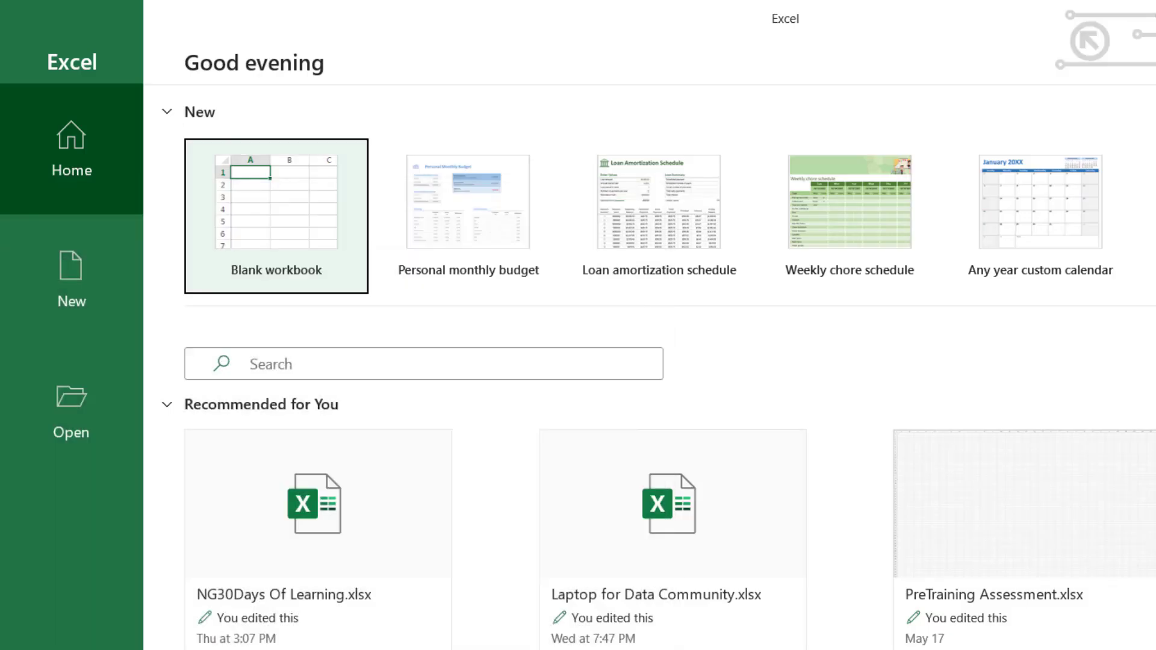
{"action": "left_click", "coordinate": [276, 205]}
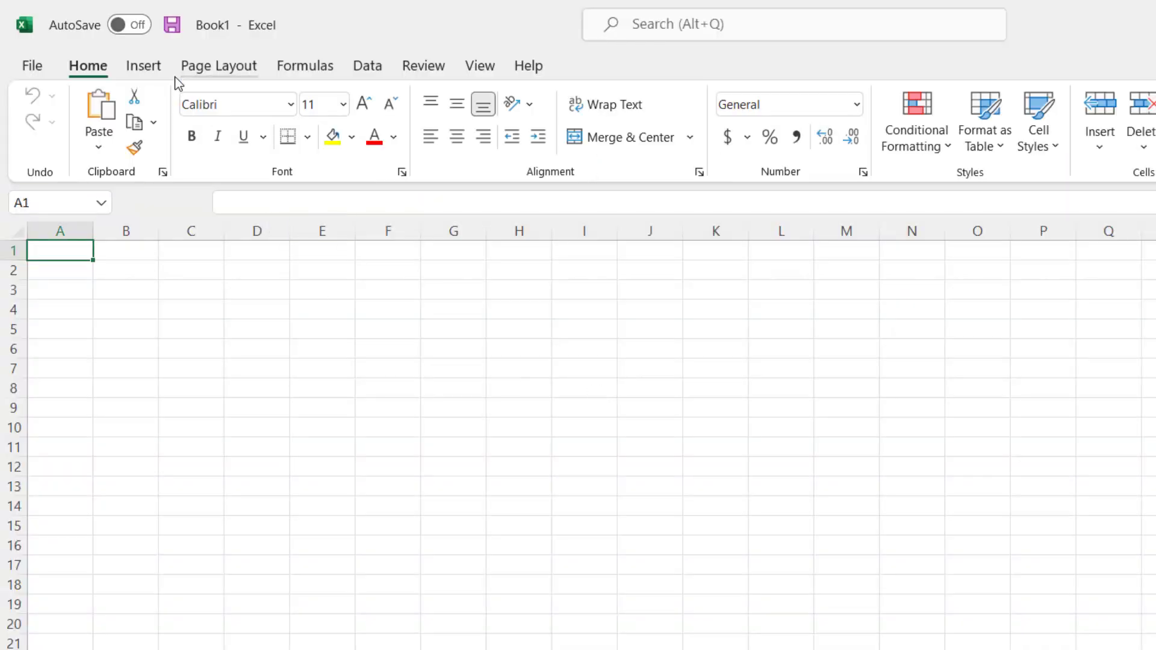
{"action": "left_click", "coordinate": [367, 65]}
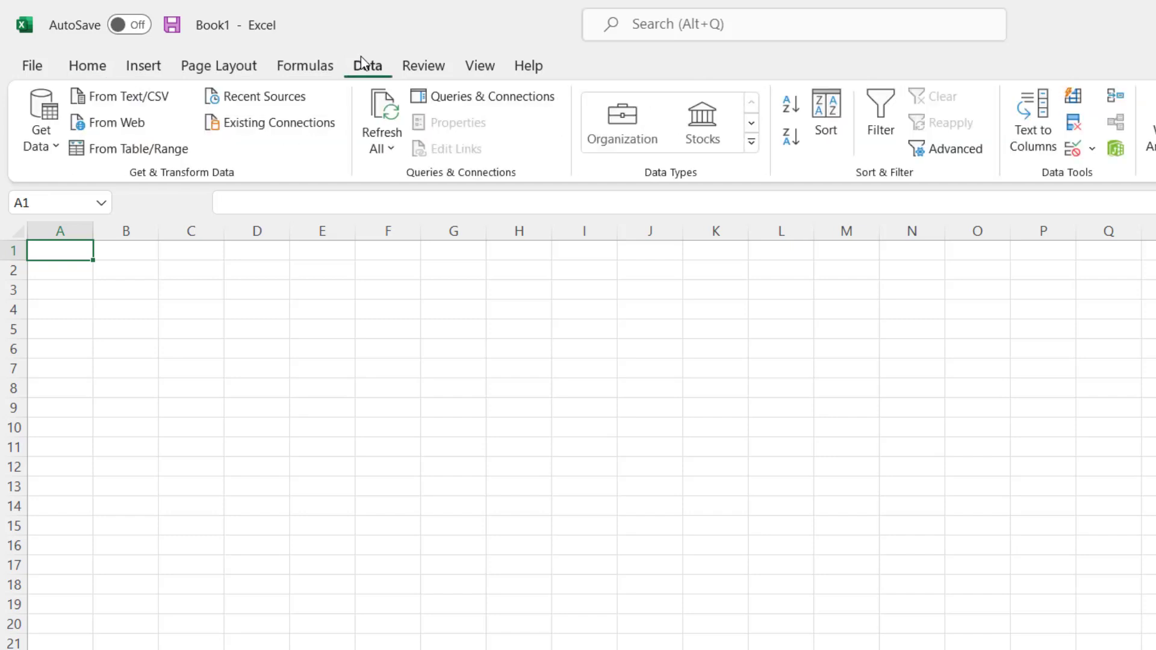
{"action": "left_click", "coordinate": [106, 129]}
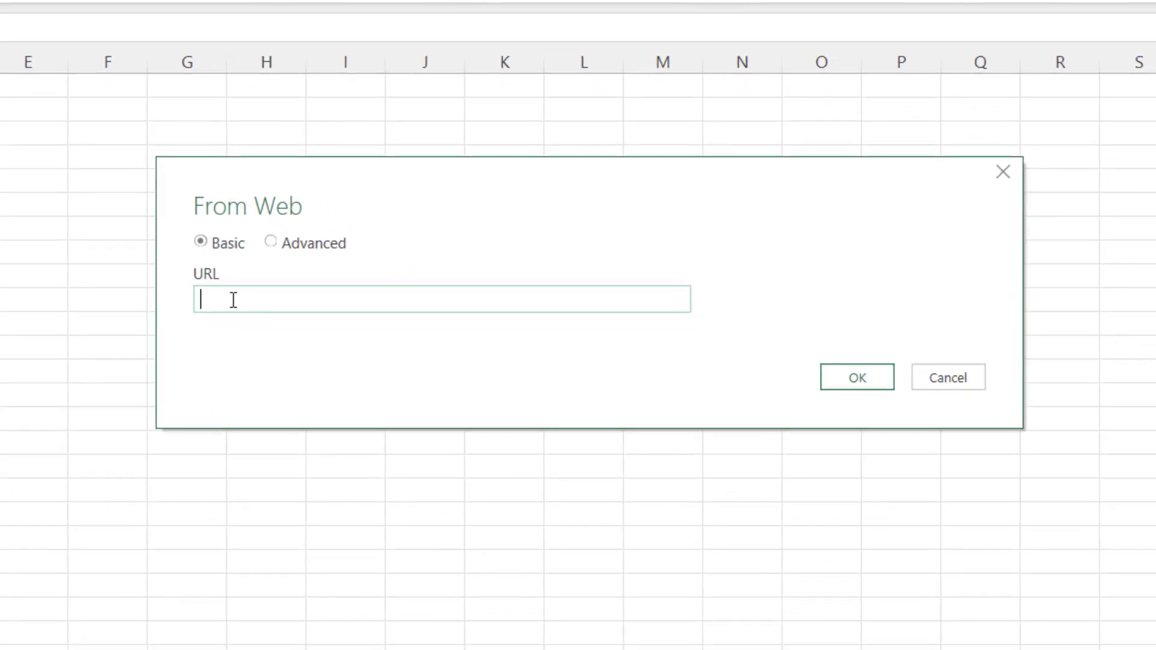
{"action": "key", "text": "ctrl+v"}
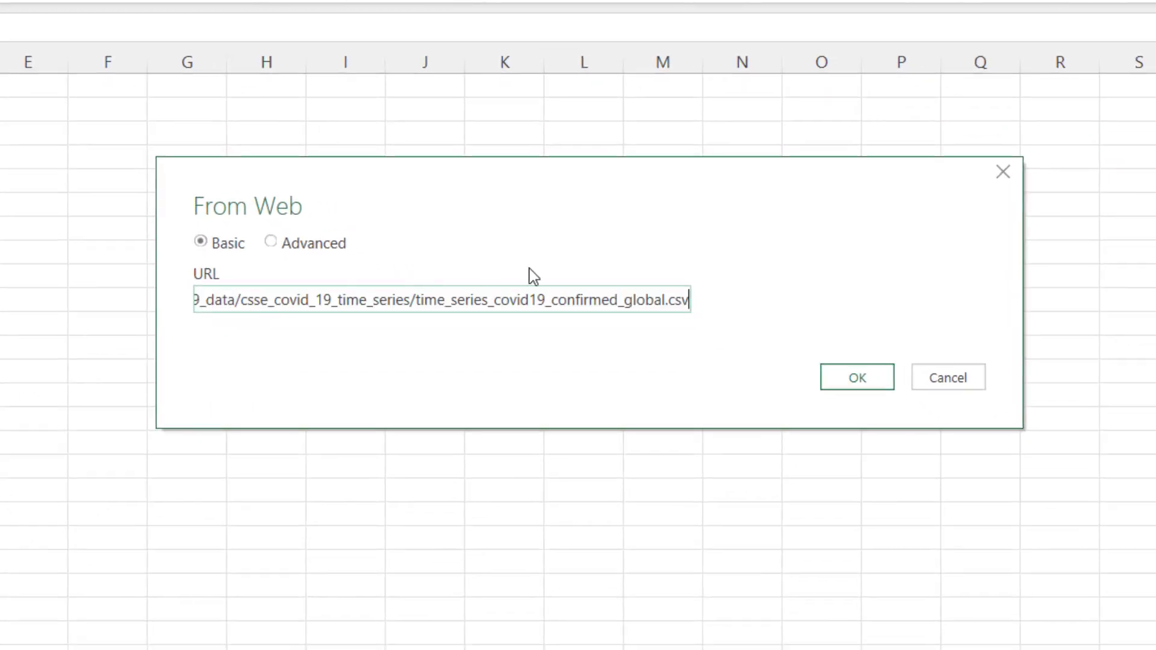
{"action": "left_click", "coordinate": [832, 379]}
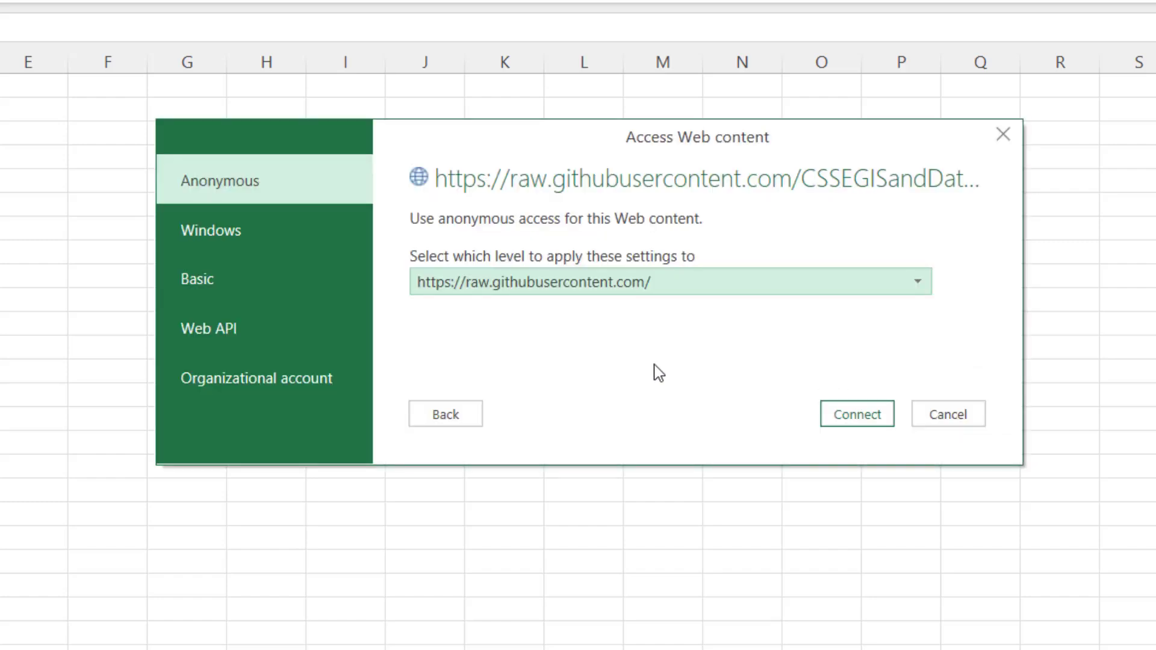
{"action": "left_click", "coordinate": [848, 406]}
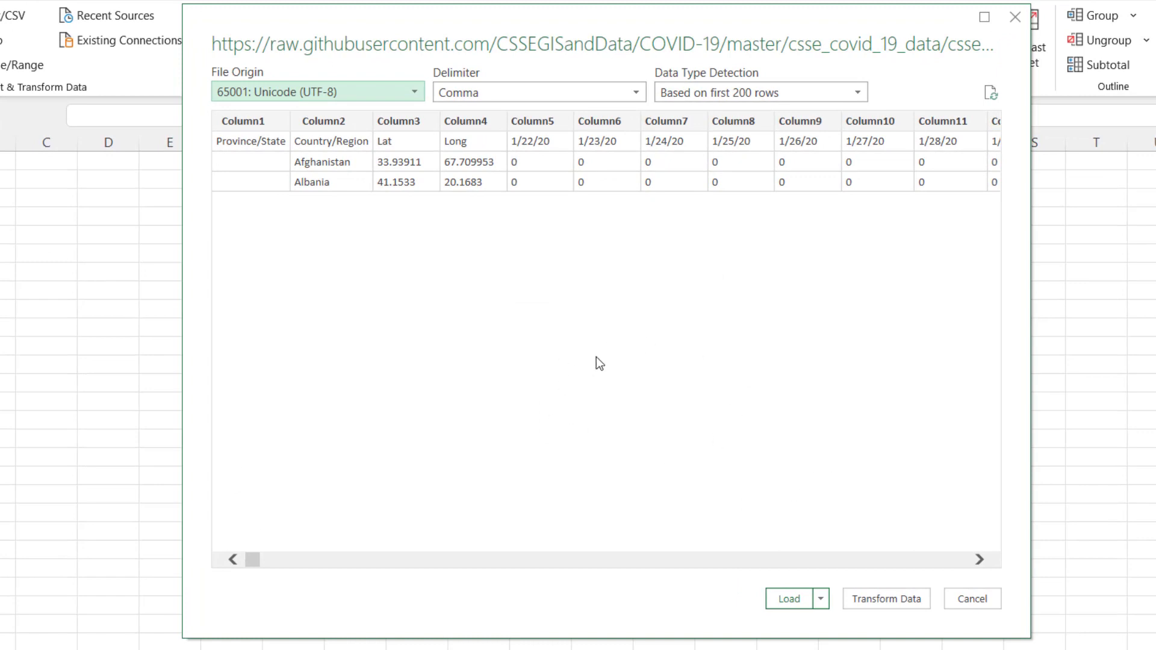
{"action": "left_click", "coordinate": [886, 597]}
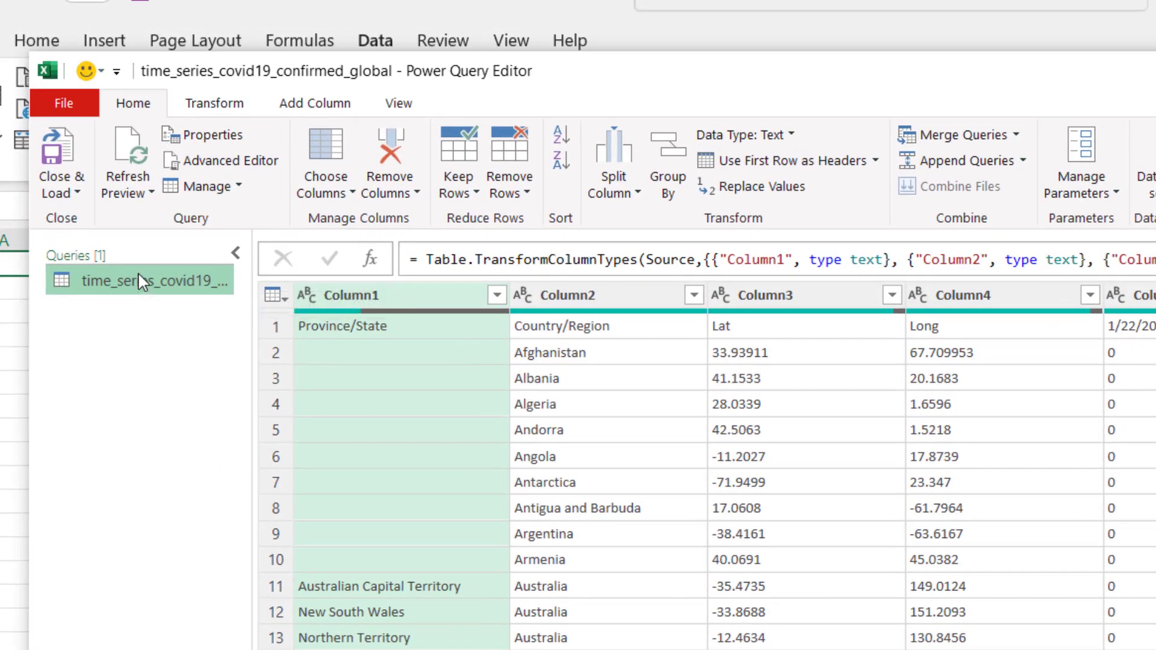
Step: Rename the imported time series query as confirmed
{"action": "double_click", "coordinate": [138, 278]}
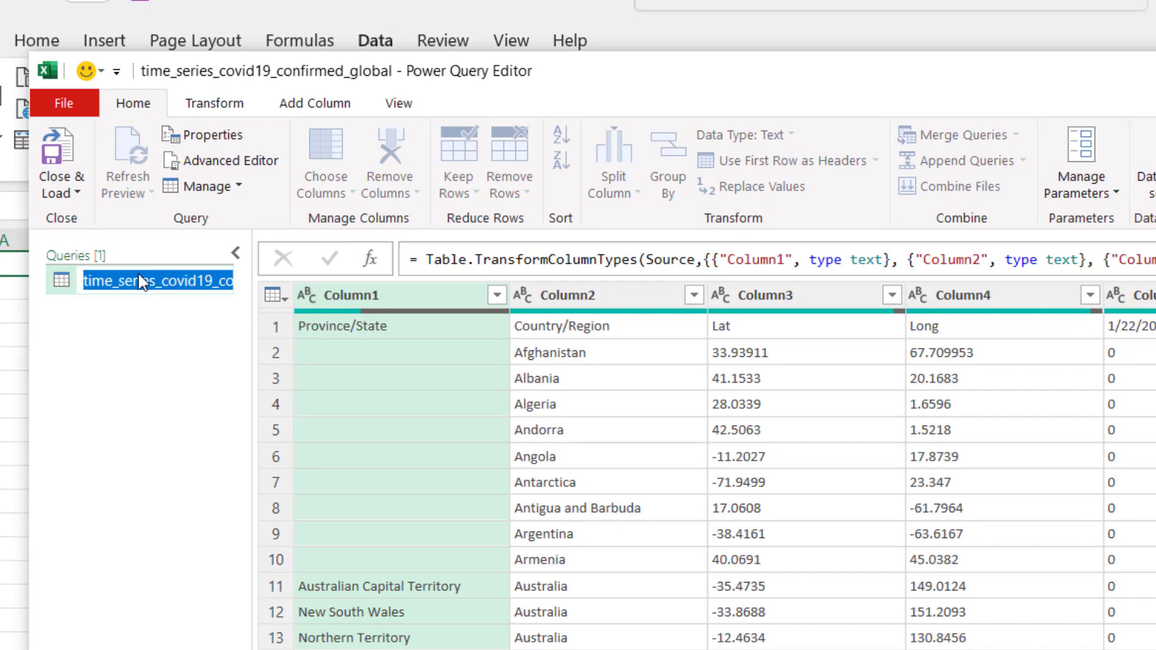
{"action": "type", "text": "confirmed"}
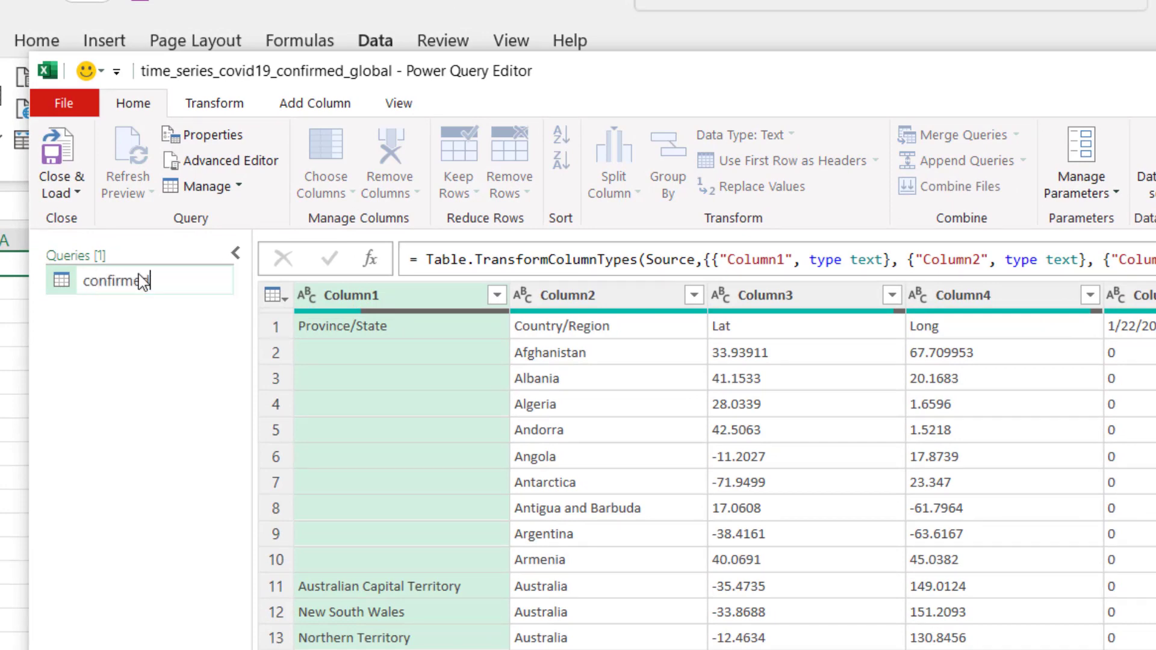
{"action": "key", "text": "Return"}
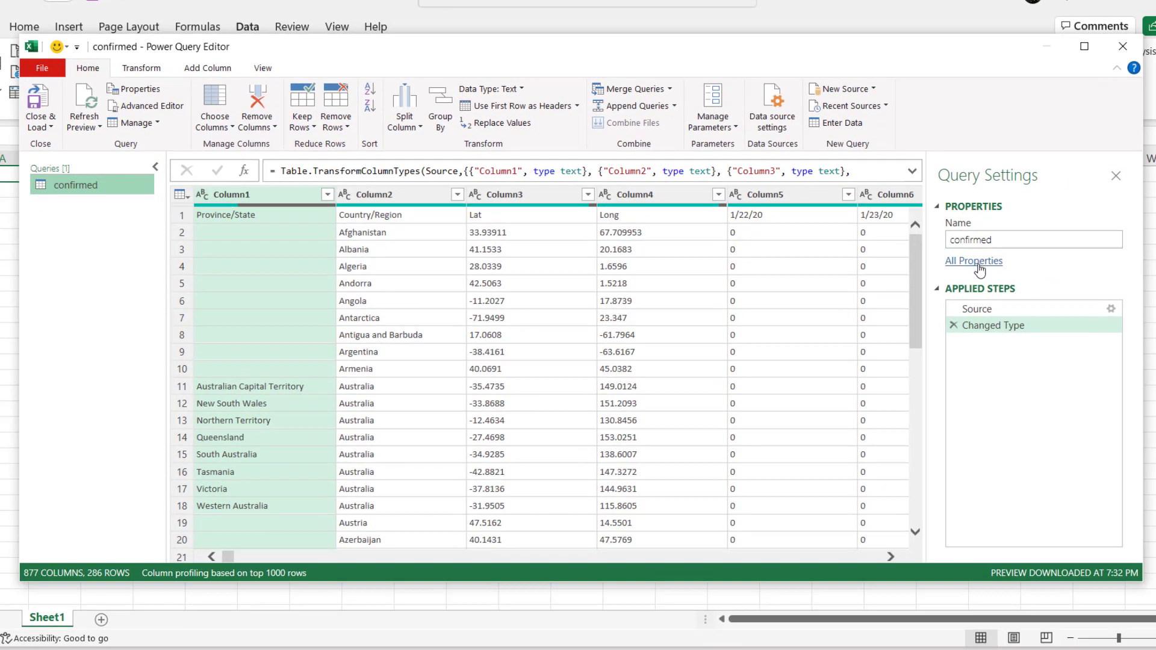
Step: Delete the Columns argument and its comma from the Source step's Csv.Document formula
{"action": "left_click", "coordinate": [1101, 309]}
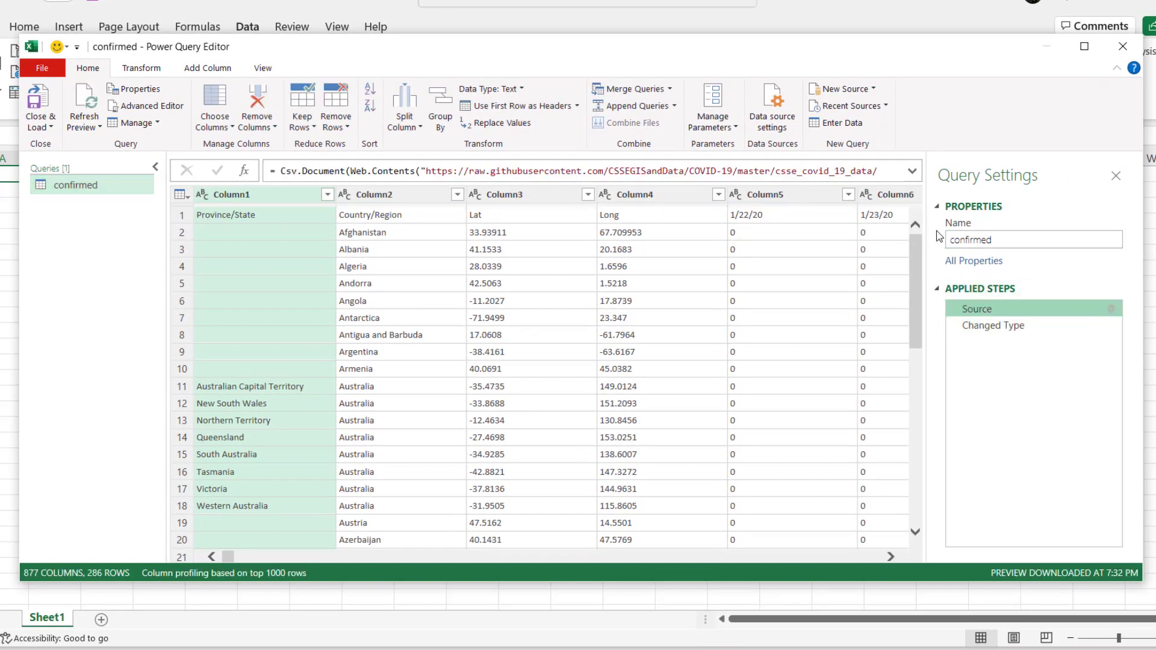
{"action": "left_click", "coordinate": [912, 171]}
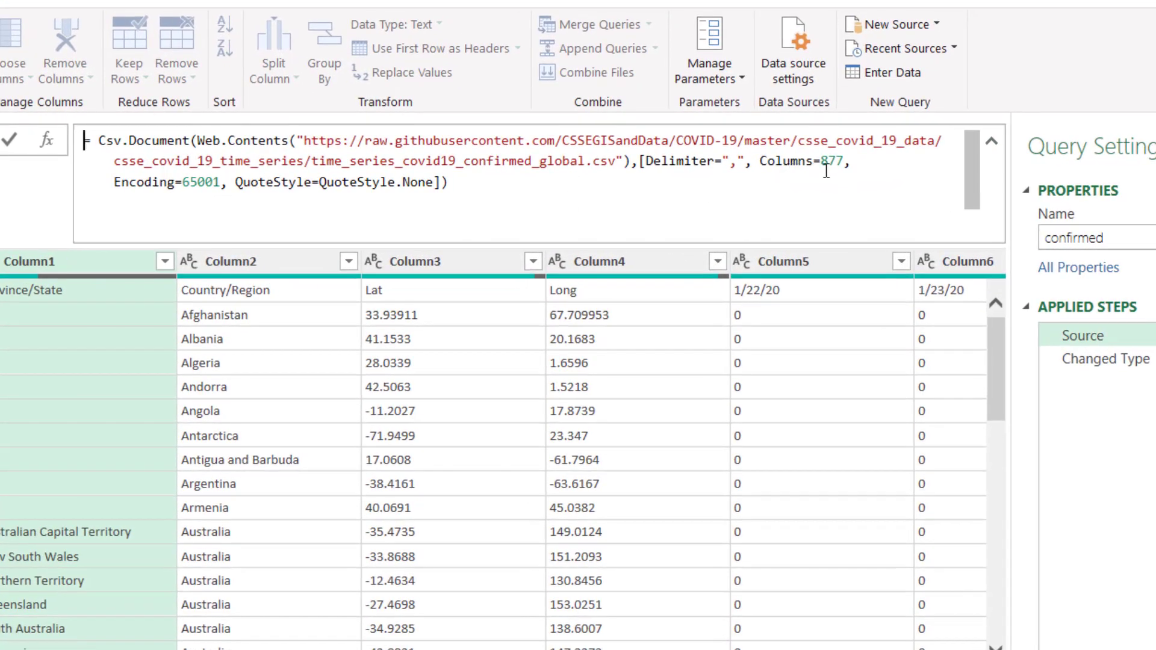
{"action": "left_click_drag", "start_coordinate": [851, 161], "coordinate": [762, 159]}
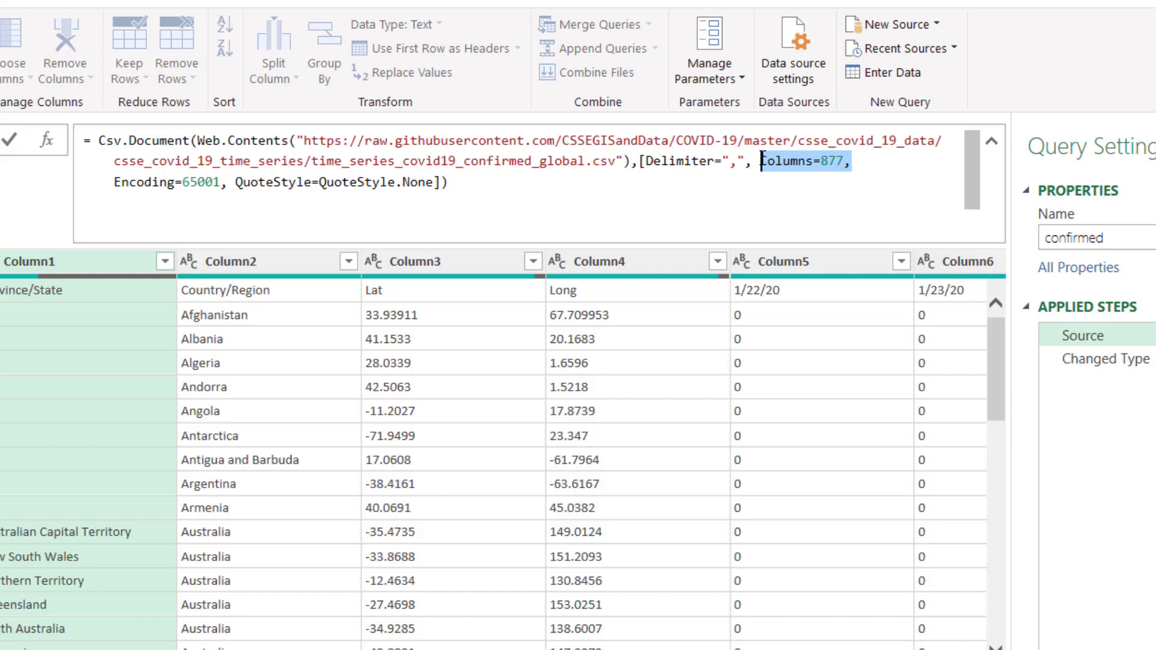
{"action": "key", "text": "Delete"}
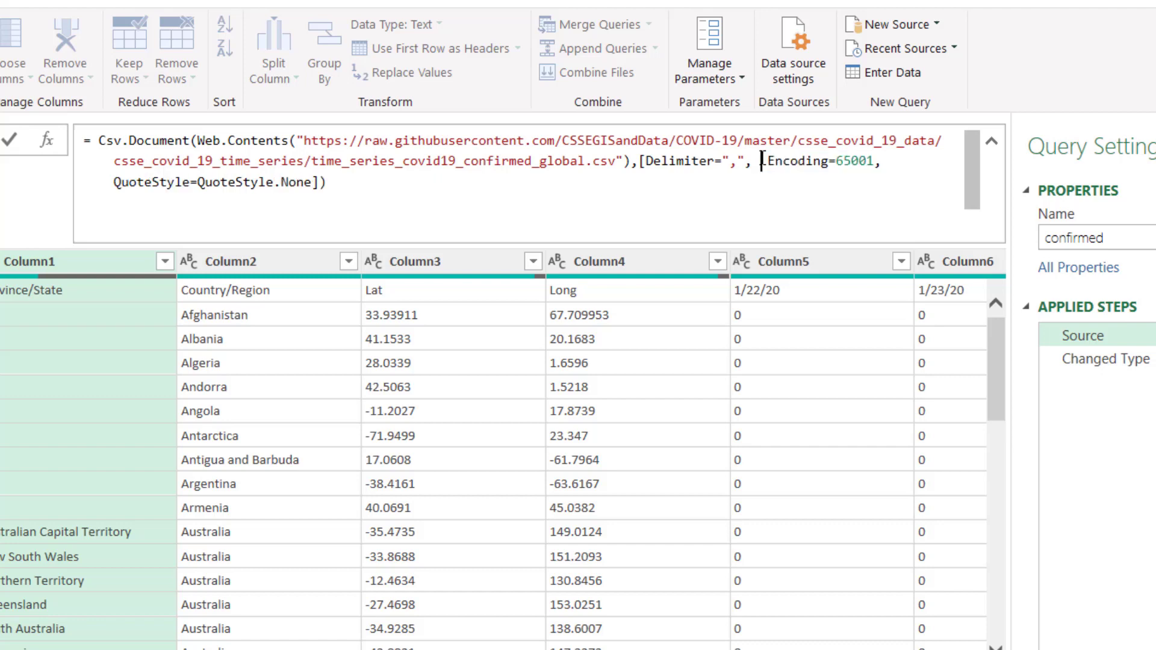
{"action": "key", "text": "BackSpace"}
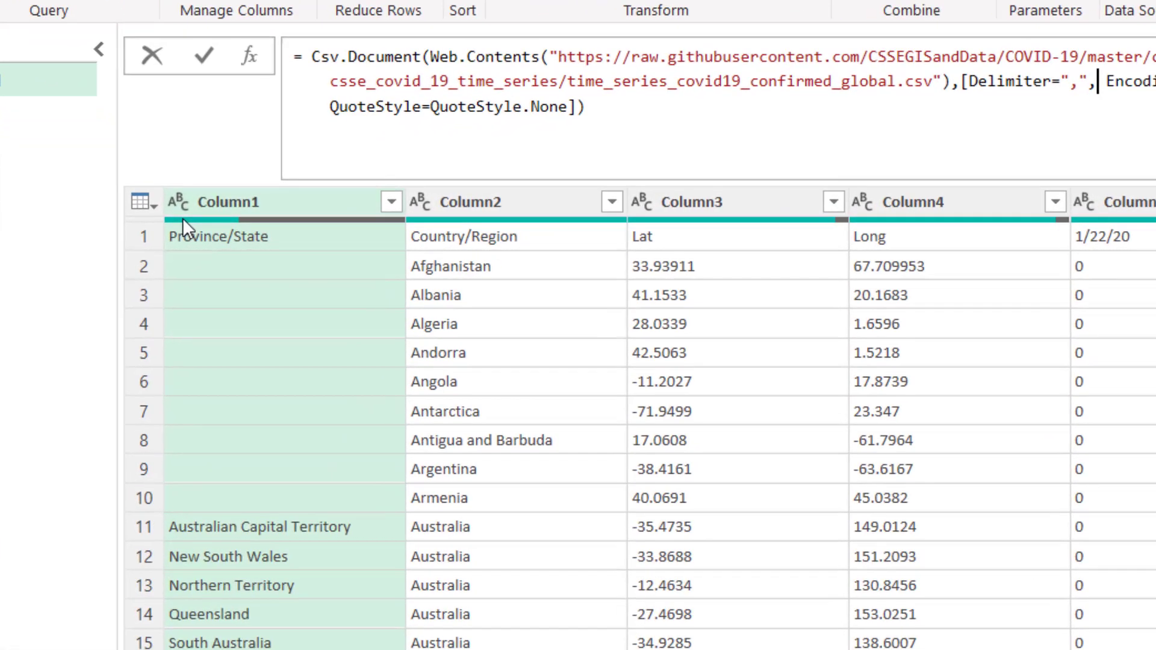
{"action": "key", "text": "Return"}
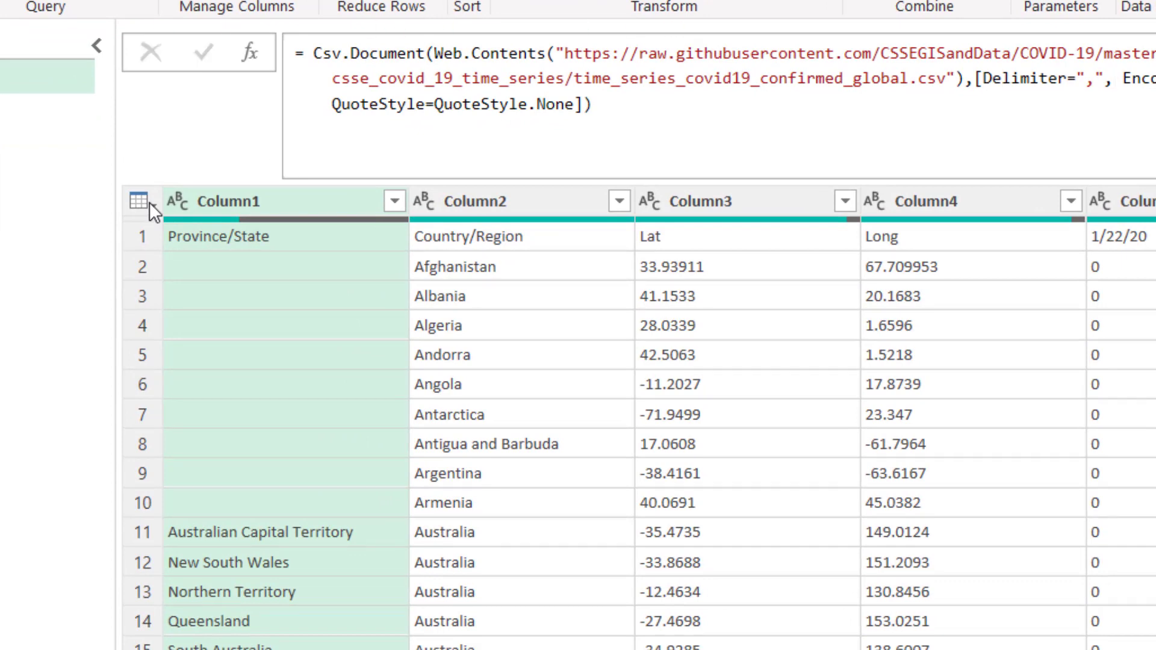
Step: Insert a step using the first row as headers, and place Promoted Headers after Changed Type in the applied steps
{"action": "left_click", "coordinate": [149, 201]}
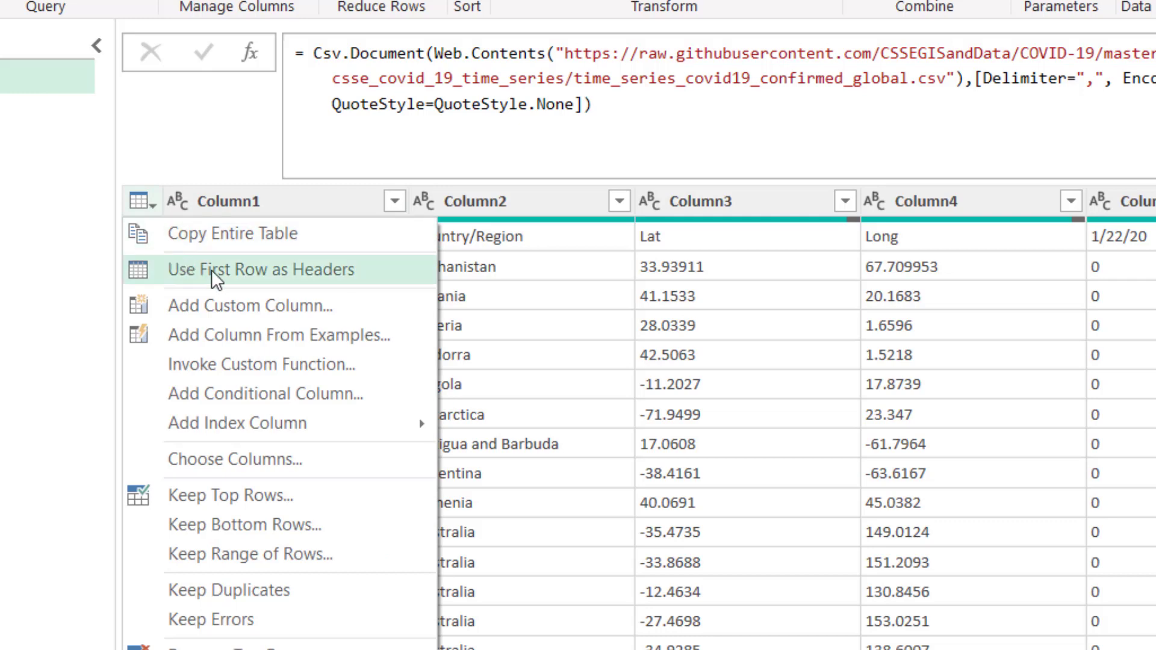
{"action": "left_click", "coordinate": [279, 269]}
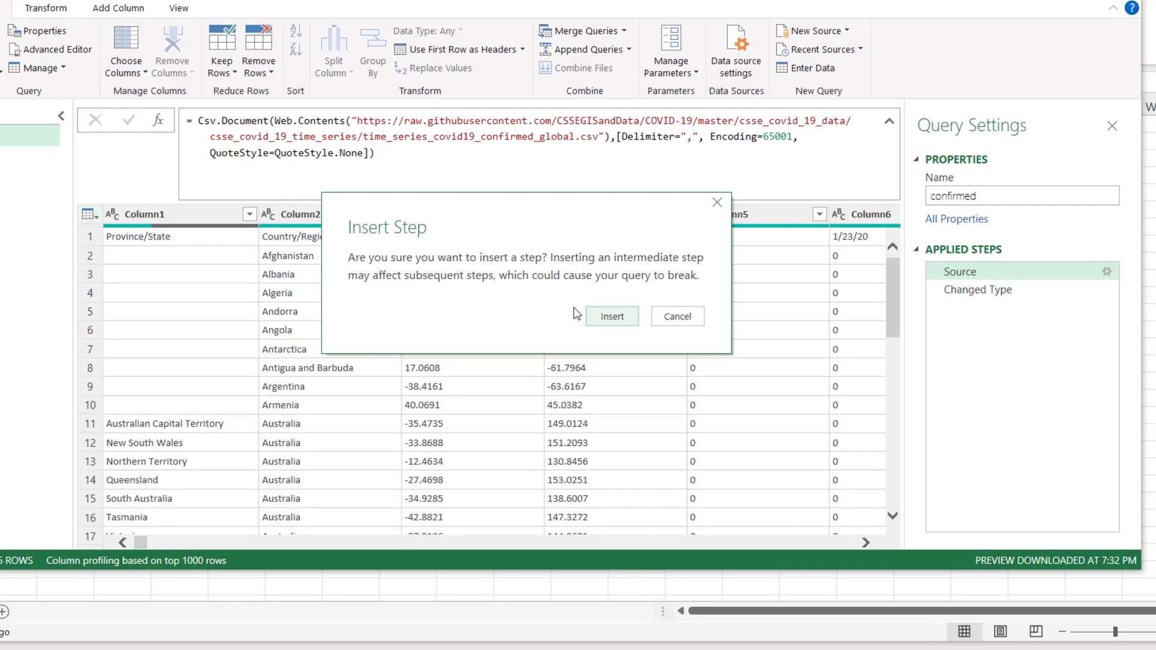
{"action": "left_click", "coordinate": [611, 316]}
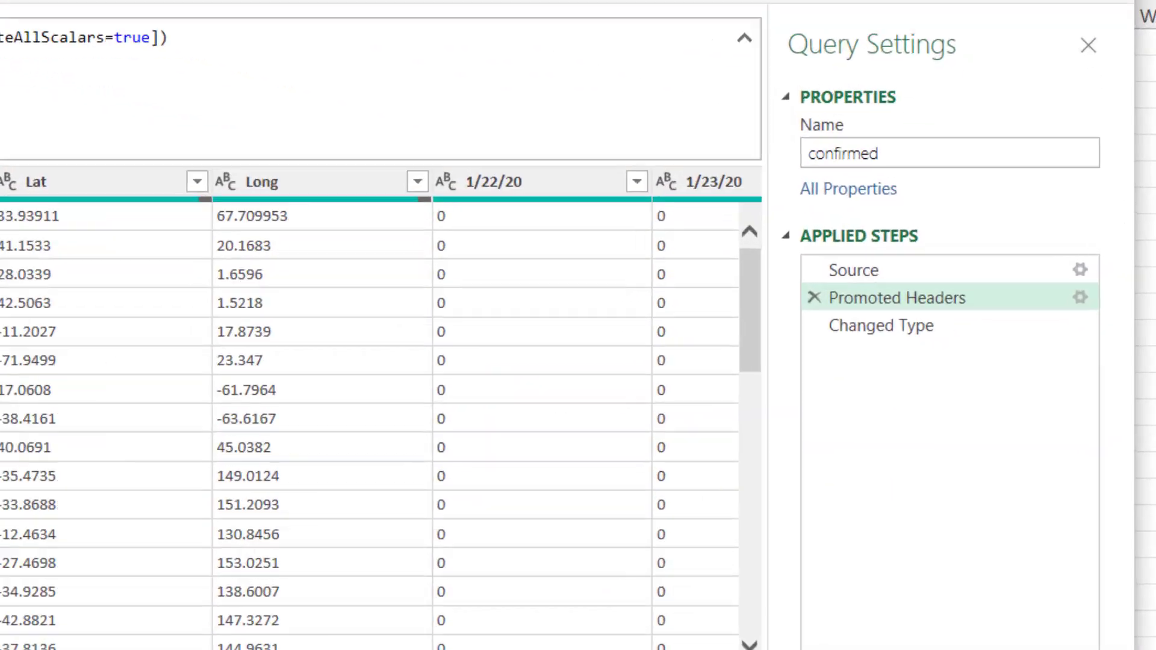
{"action": "left_click_drag", "start_coordinate": [824, 283], "coordinate": [825, 345]}
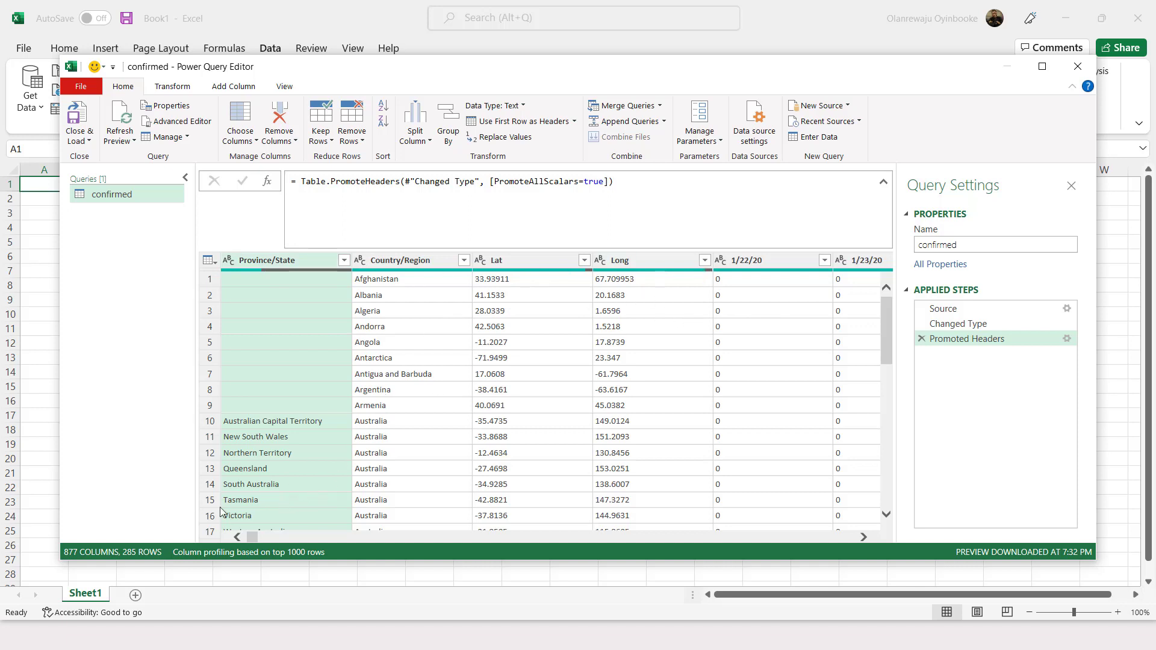
Step: Look across the date columns of the confirmed table and turn on column distribution for the data preview
{"action": "left_click_drag", "start_coordinate": [252, 536], "coordinate": [261, 537]}
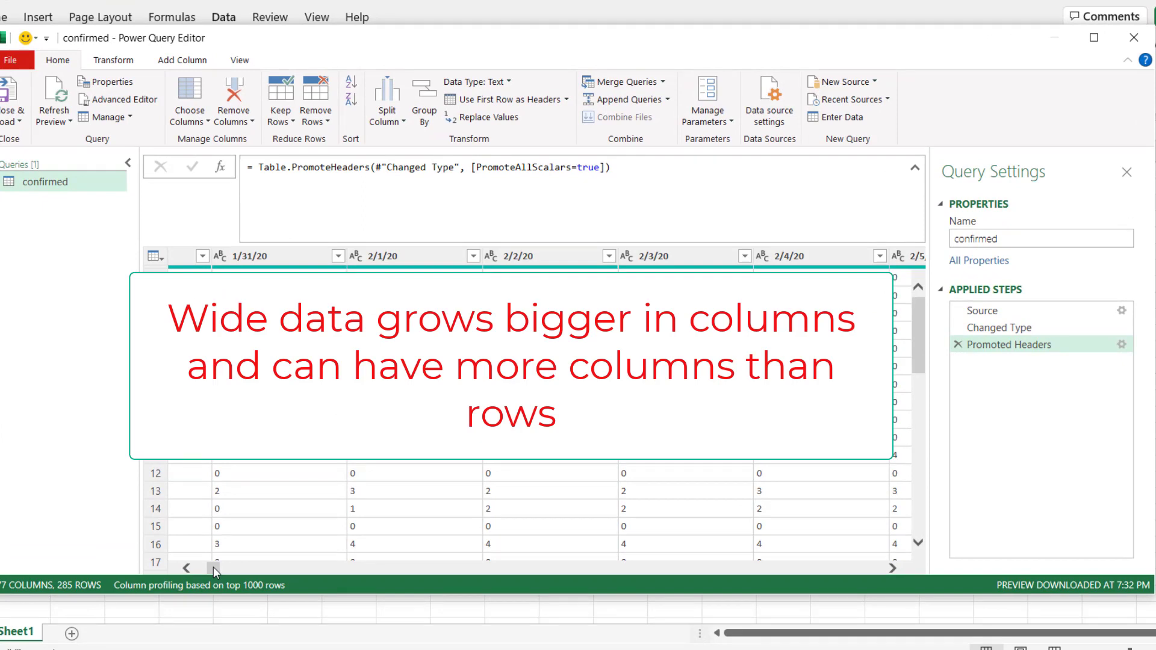
{"action": "left_click_drag", "start_coordinate": [214, 568], "coordinate": [325, 581]}
{"action": "left_click_drag", "start_coordinate": [395, 582], "coordinate": [187, 566]}
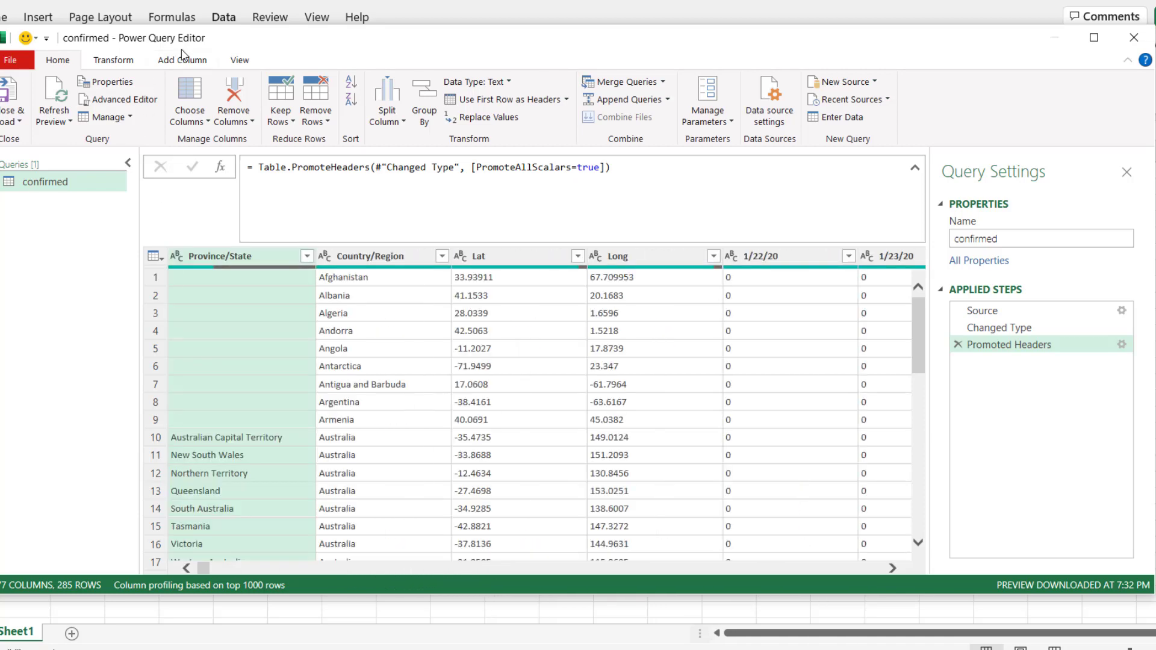
{"action": "left_click", "coordinate": [239, 60]}
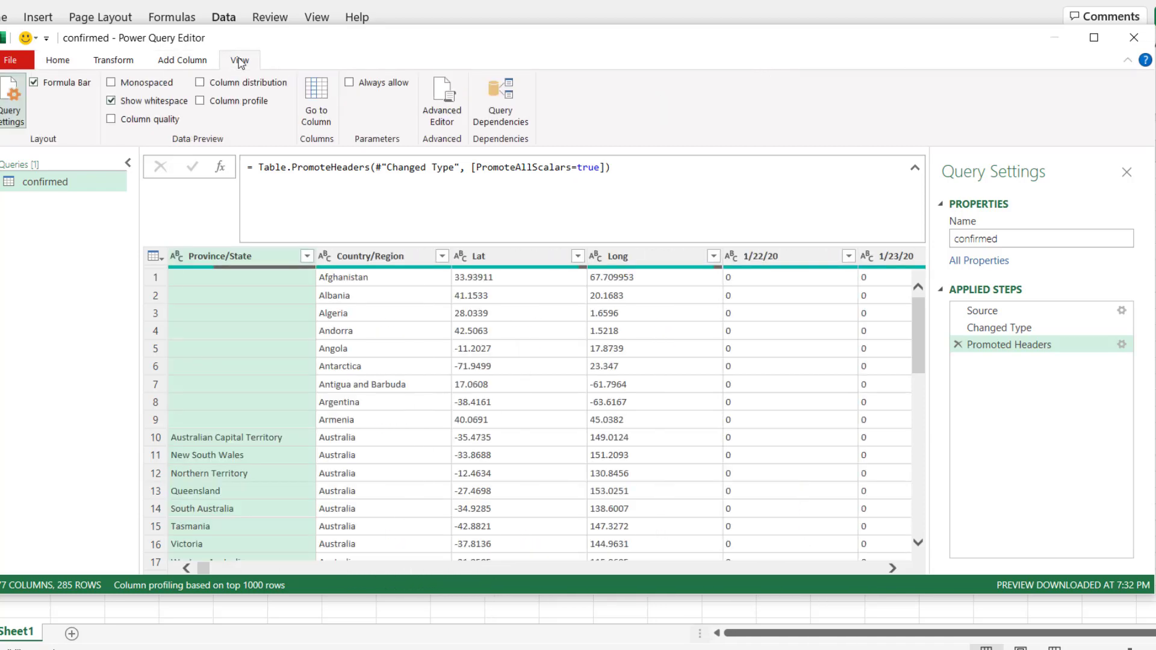
{"action": "left_click", "coordinate": [200, 82]}
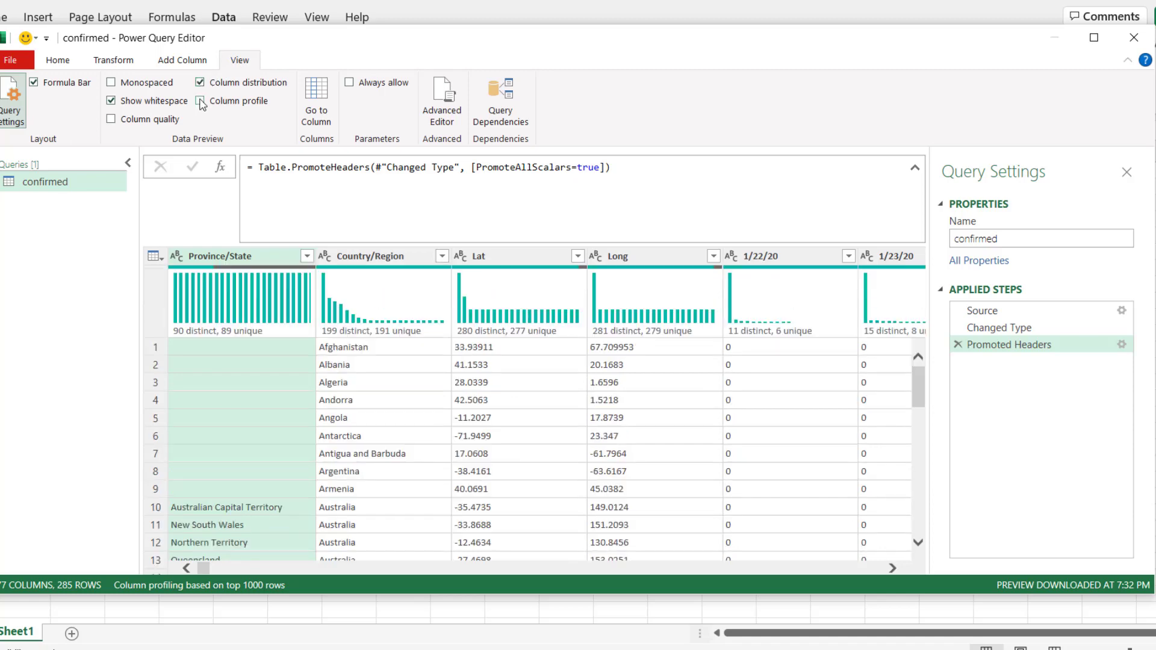
Step: View the Province/State column's profile statistics, and turn off column profile and column distribution for the data preview
{"action": "left_click", "coordinate": [201, 102]}
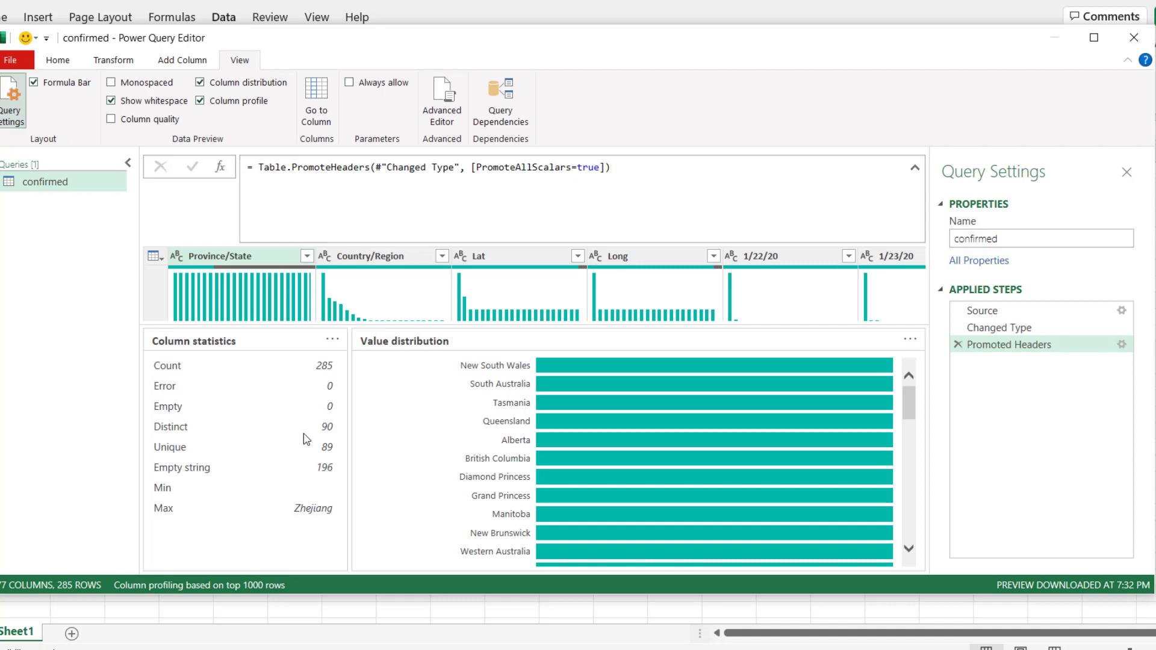
{"action": "left_click", "coordinate": [204, 102]}
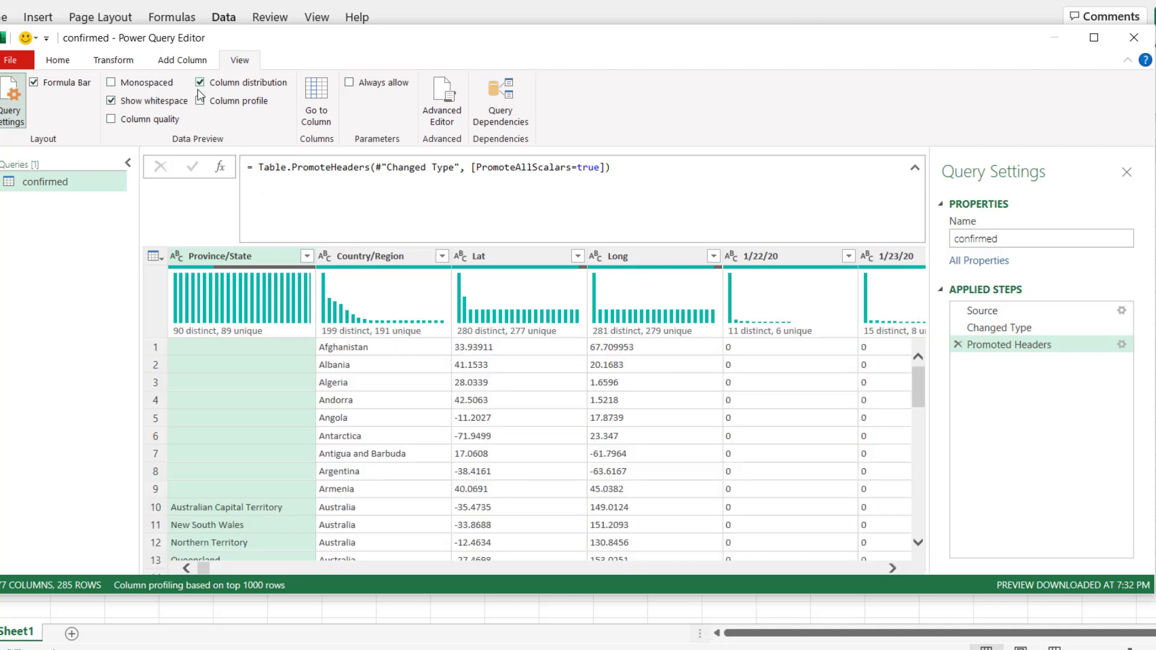
{"action": "left_click", "coordinate": [200, 82]}
Step: Unpivot all columns other than Province/State, Country/Region, Lat and Long in the confirmed query
{"action": "left_click", "coordinate": [71, 62]}
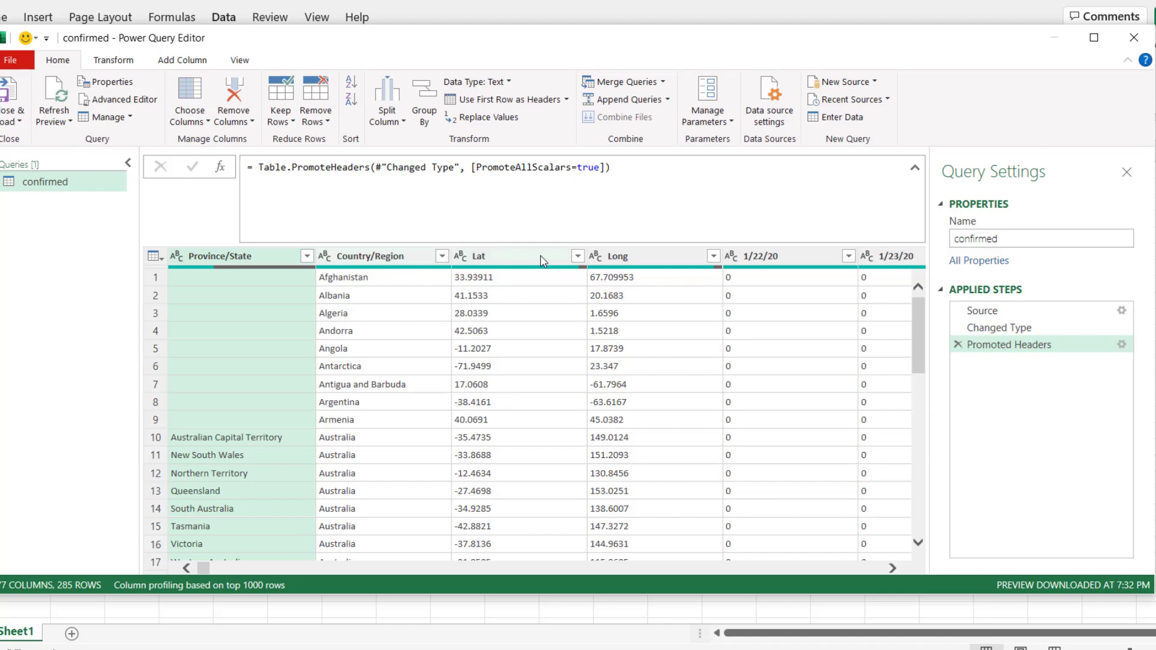
{"action": "left_click", "coordinate": [637, 259], "text": "shift"}
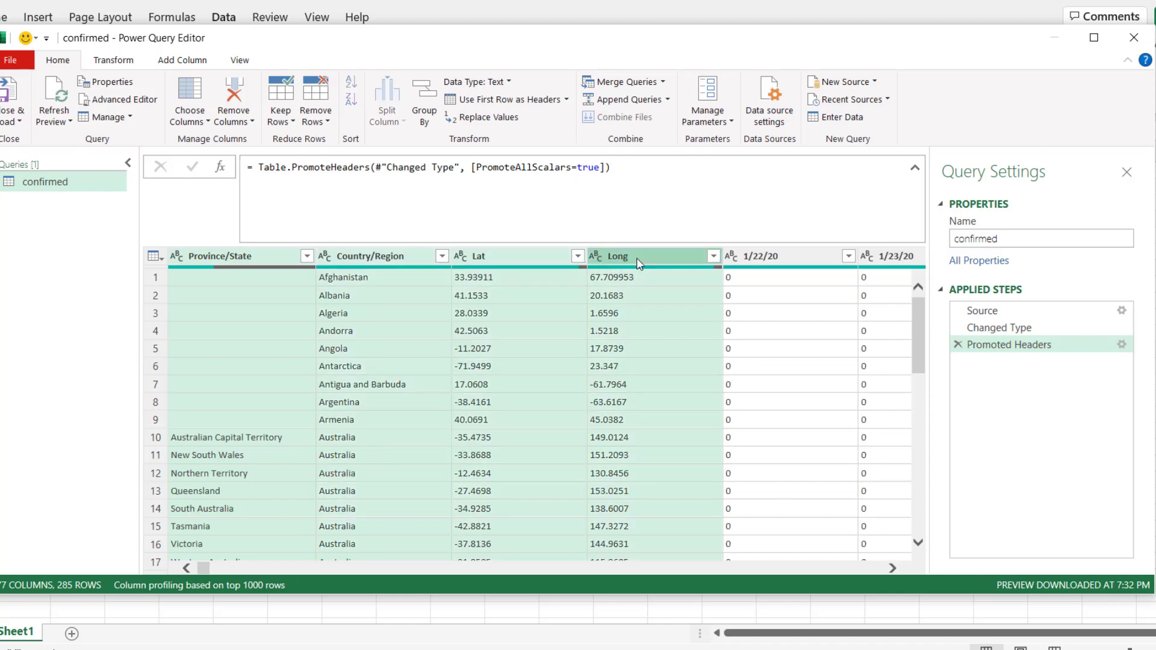
{"action": "right_click", "coordinate": [637, 257]}
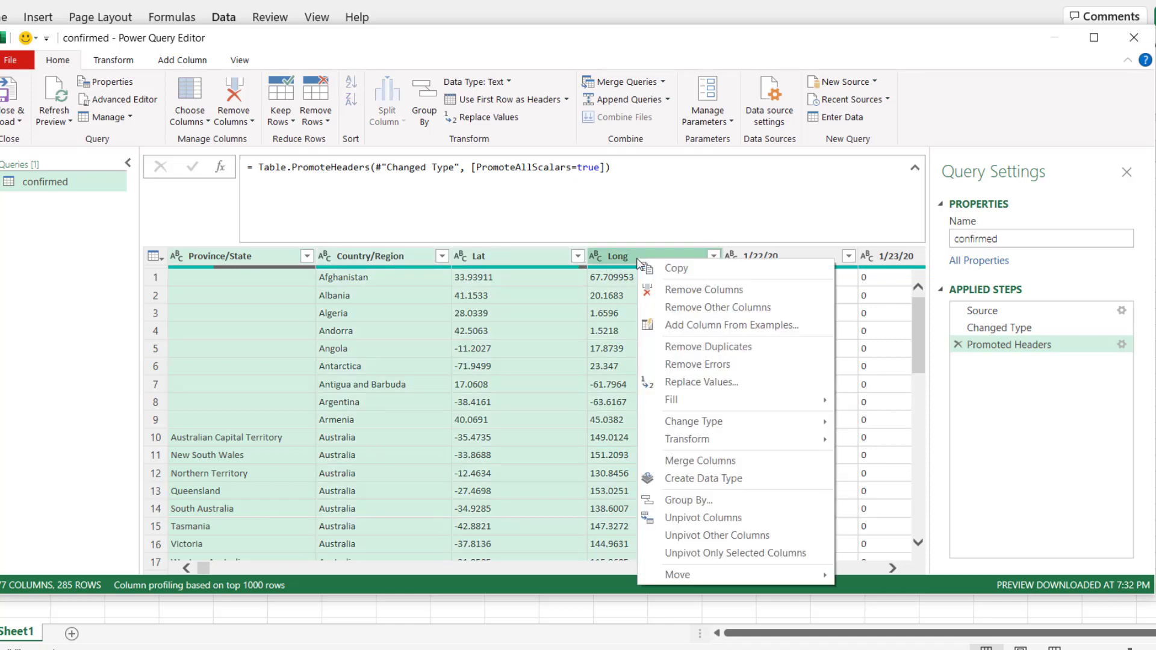
{"action": "left_click", "coordinate": [716, 535]}
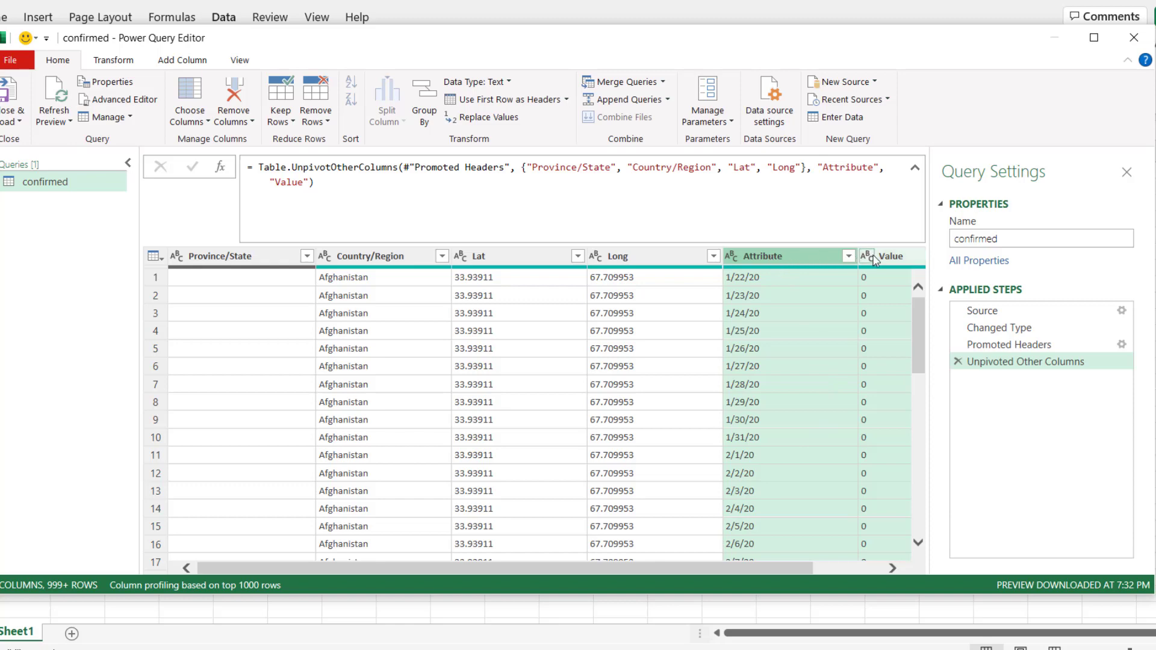
Step: Rename the unpivoted Attribute column to Date and the Value column to Confirmed
{"action": "double_click", "coordinate": [774, 259]}
{"action": "type", "text": "Date"}
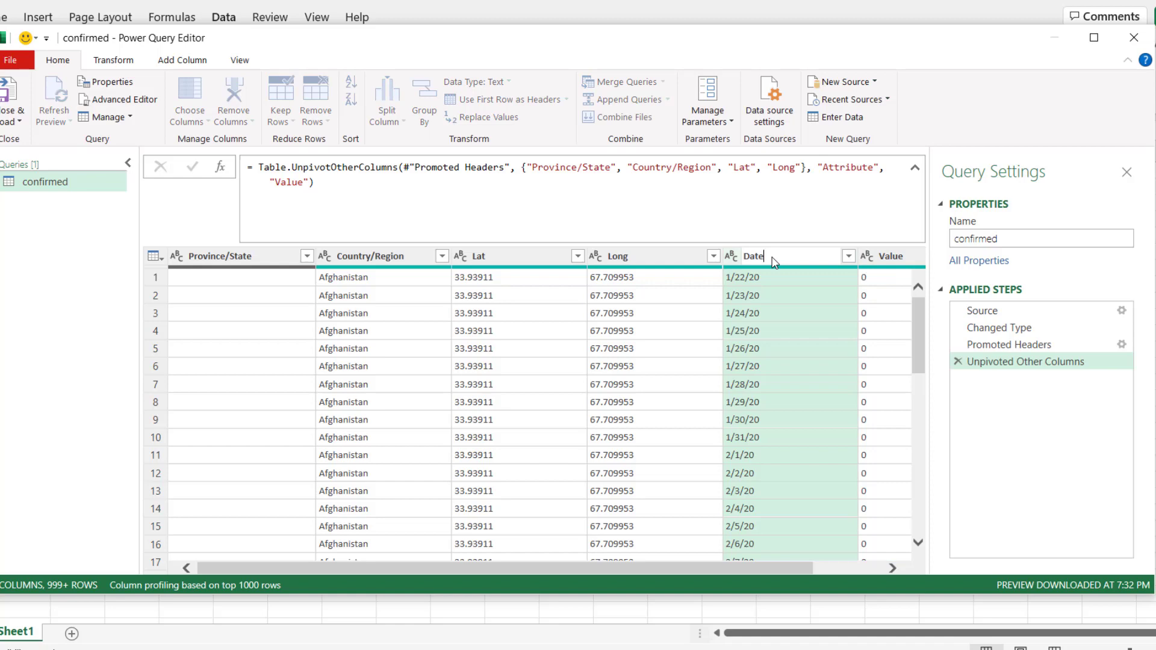
{"action": "key", "text": "Return"}
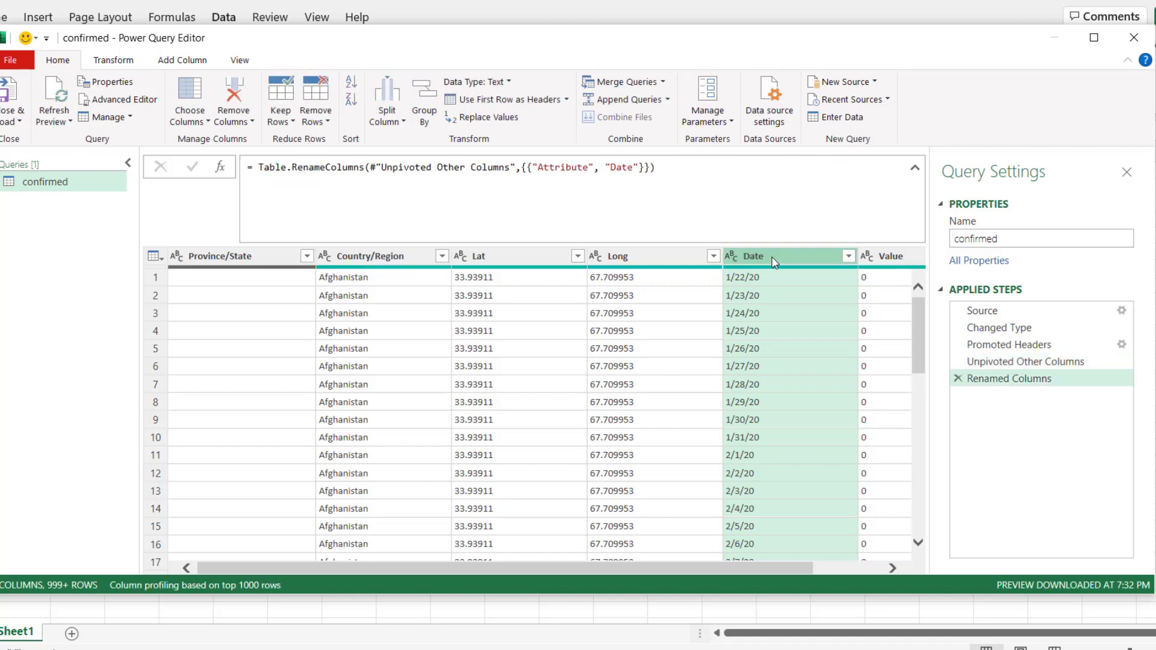
{"action": "double_click", "coordinate": [892, 258]}
{"action": "type", "text": "Confirmed"}
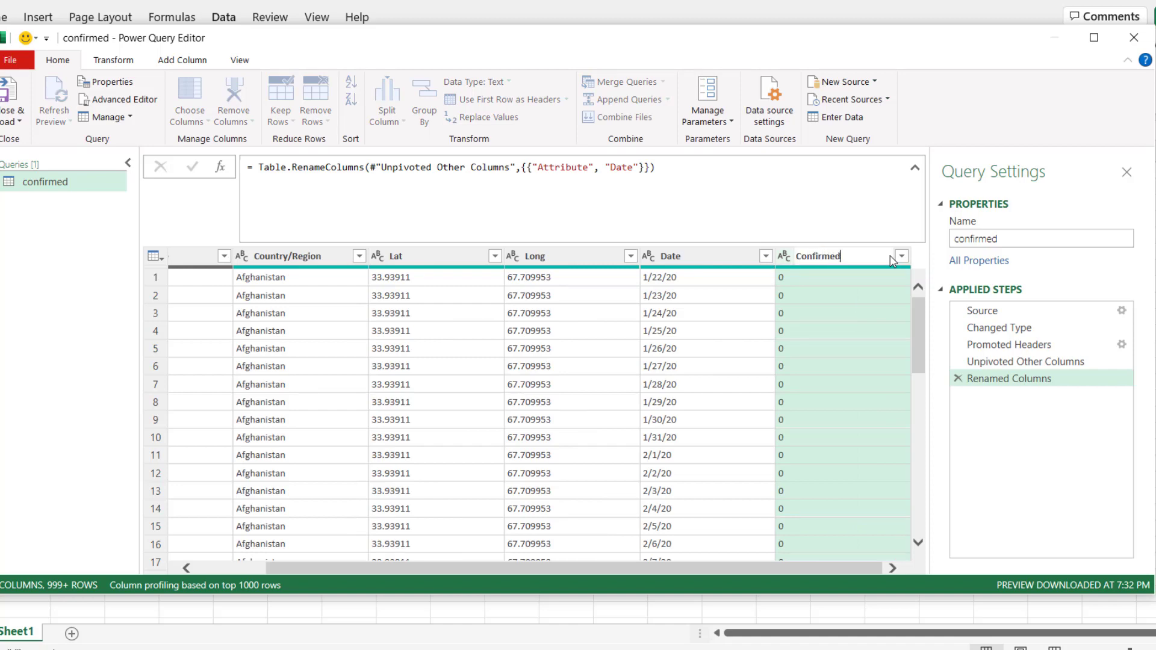
{"action": "key", "text": "Return"}
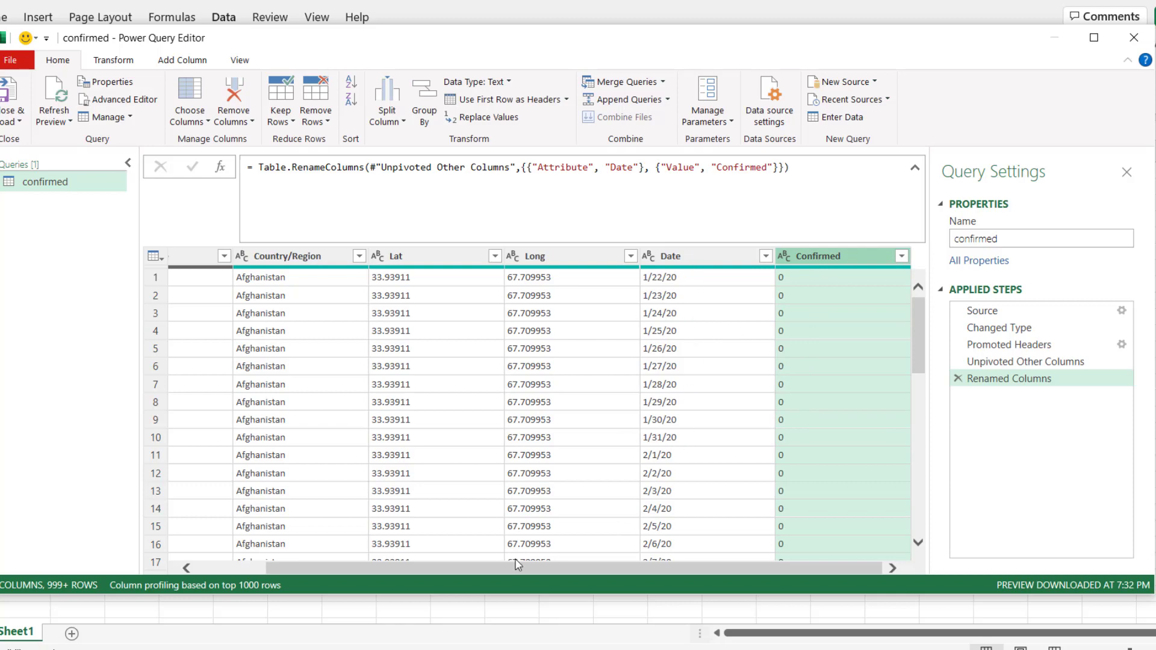
Step: Duplicate the confirmed query
{"action": "left_click_drag", "start_coordinate": [277, 569], "coordinate": [183, 566]}
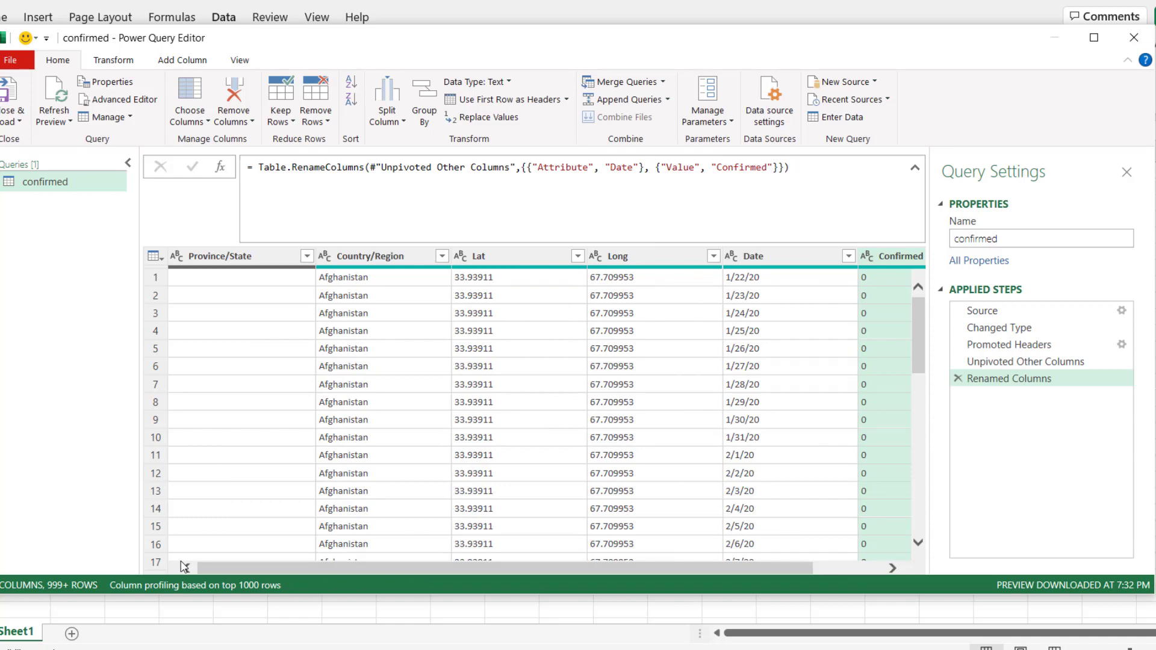
{"action": "mouse_move", "coordinate": [239, 566]}
{"action": "left_mouse_down"}
{"action": "mouse_move", "coordinate": [438, 563]}
{"action": "mouse_move", "coordinate": [242, 568]}
{"action": "left_mouse_up"}
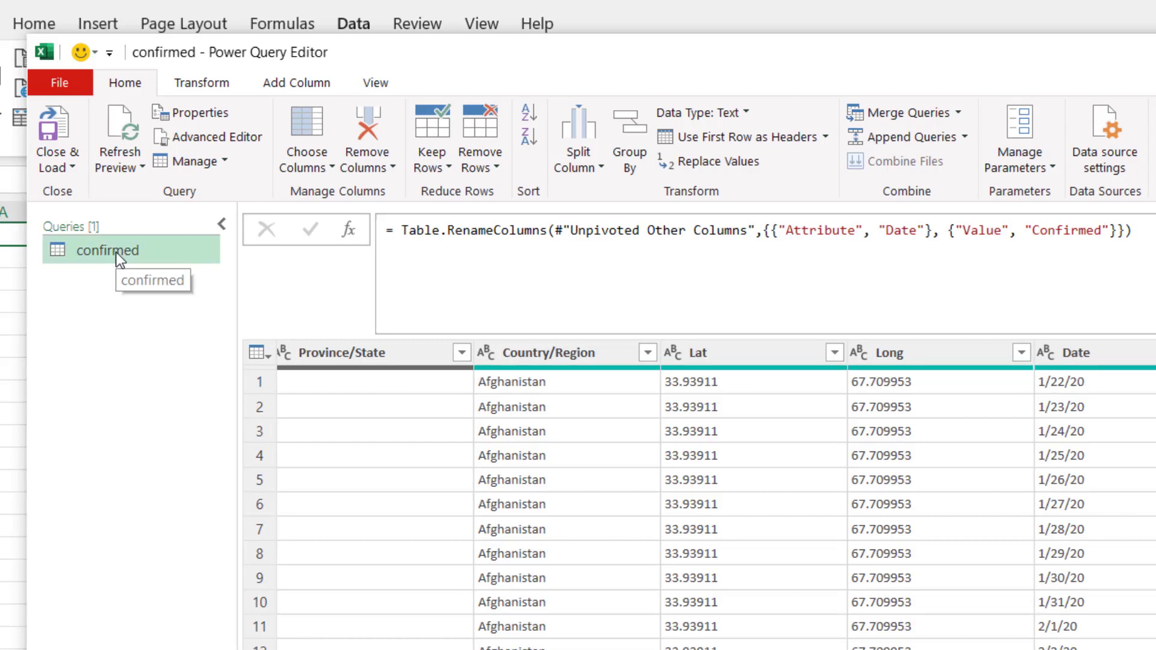
{"action": "right_click", "coordinate": [117, 253]}
{"action": "left_click", "coordinate": [176, 367]}
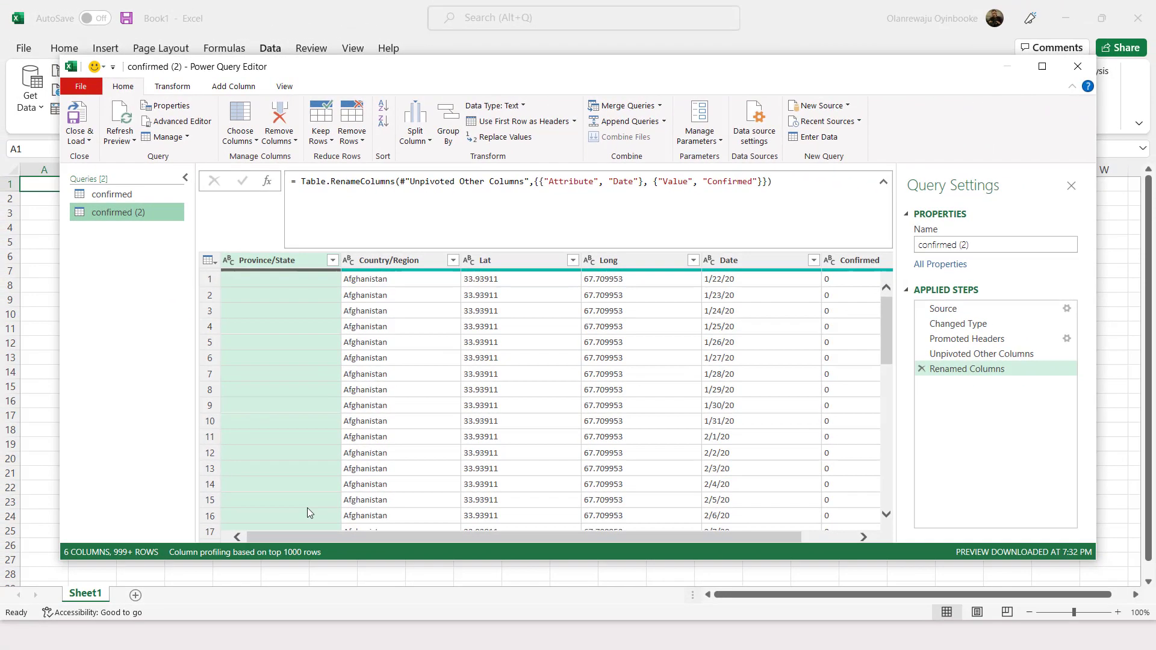
Step: Switch to Chrome, open the raw time_series_covid19_deaths_global.csv from the csse_covid_19_time_series folder on GitHub, and copy its URL
{"action": "key", "text": "super"}
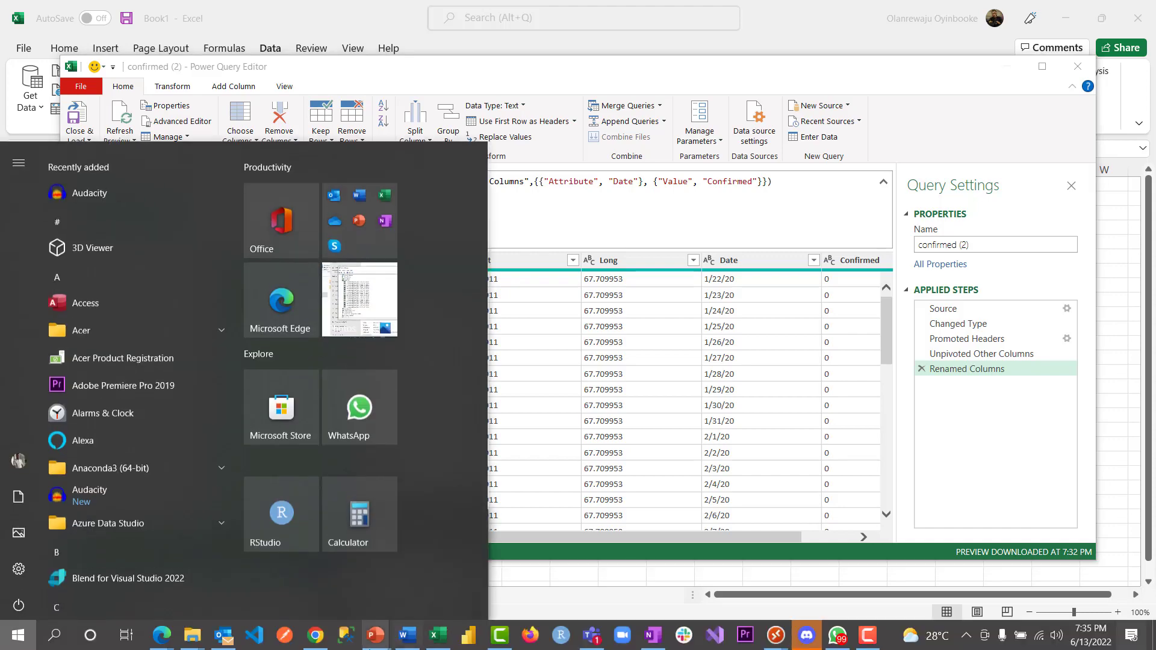
{"action": "left_click", "coordinate": [317, 640]}
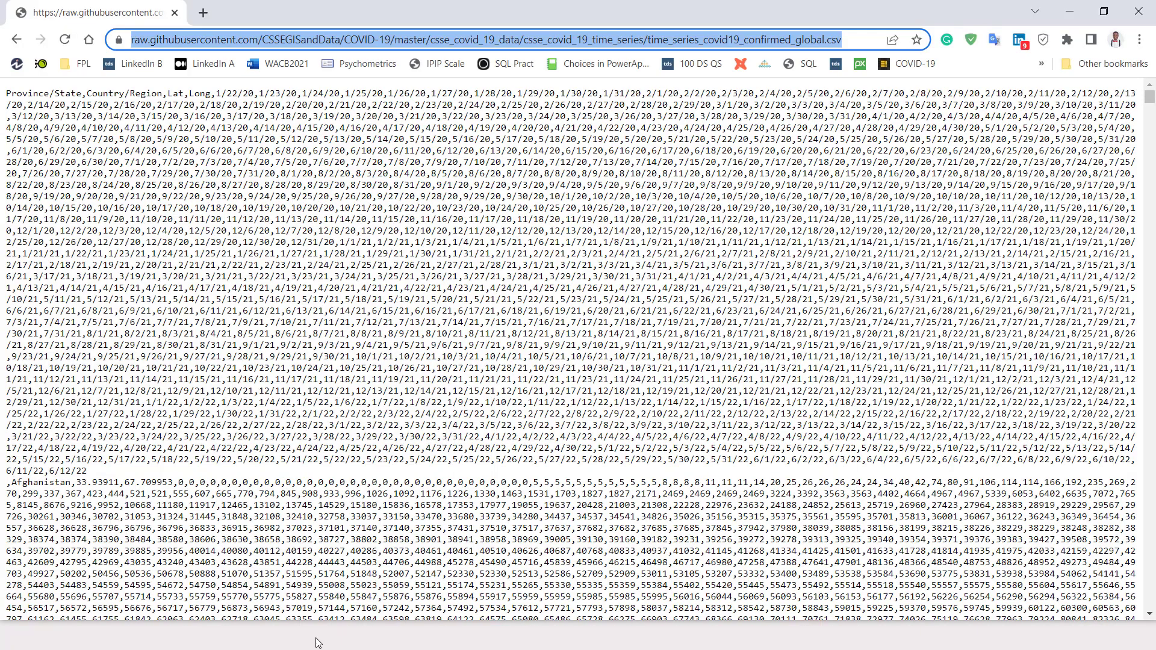
{"action": "left_click", "coordinate": [16, 40]}
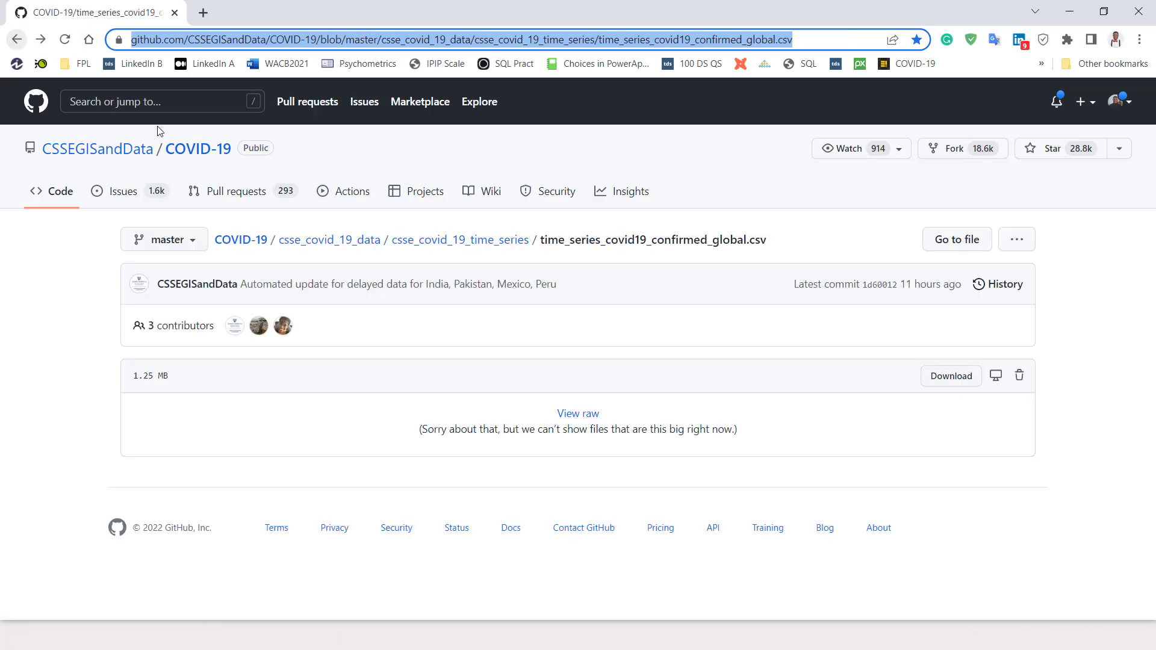
{"action": "left_click", "coordinate": [425, 243]}
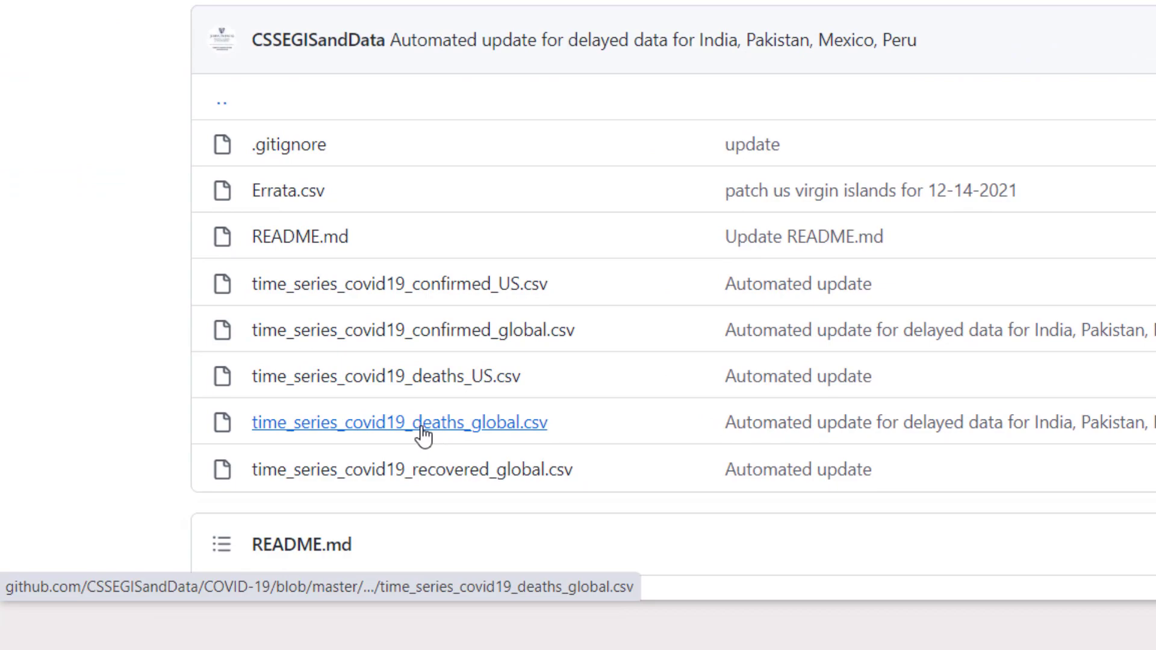
{"action": "left_click", "coordinate": [387, 423]}
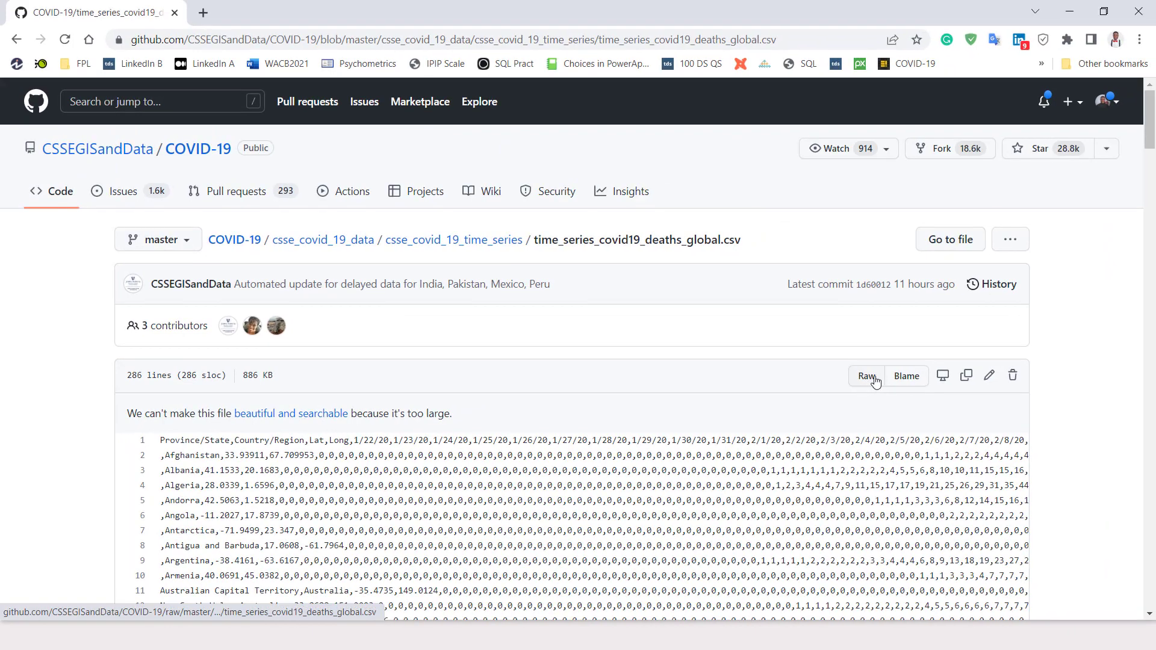
{"action": "left_click", "coordinate": [873, 378]}
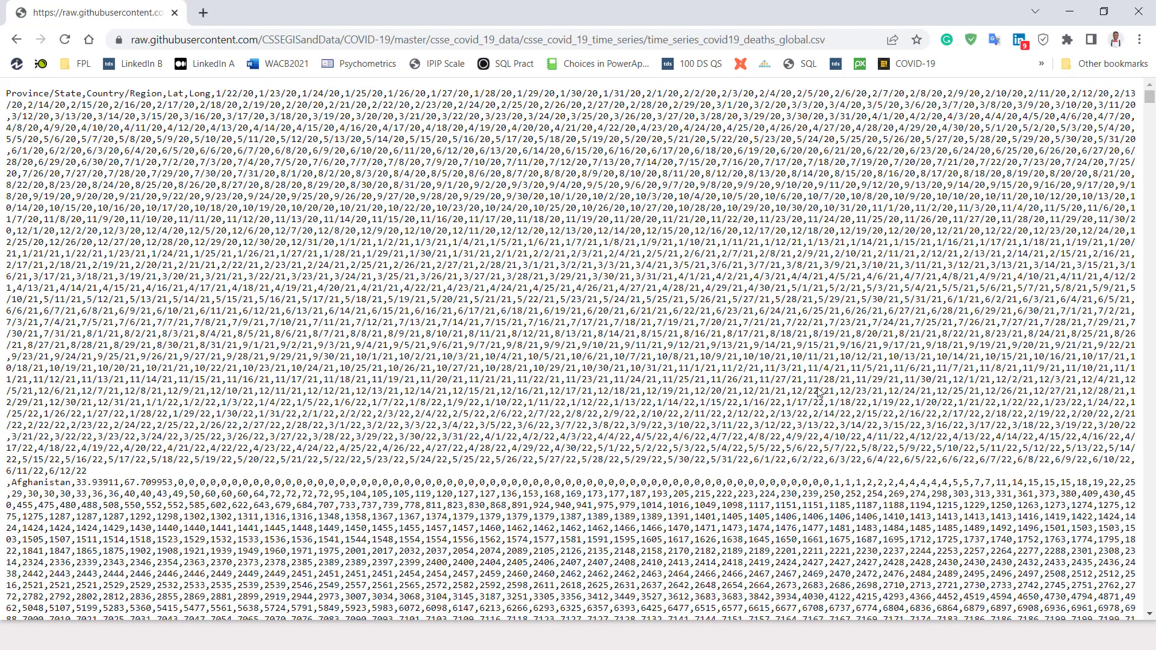
{"action": "left_click", "coordinate": [690, 40]}
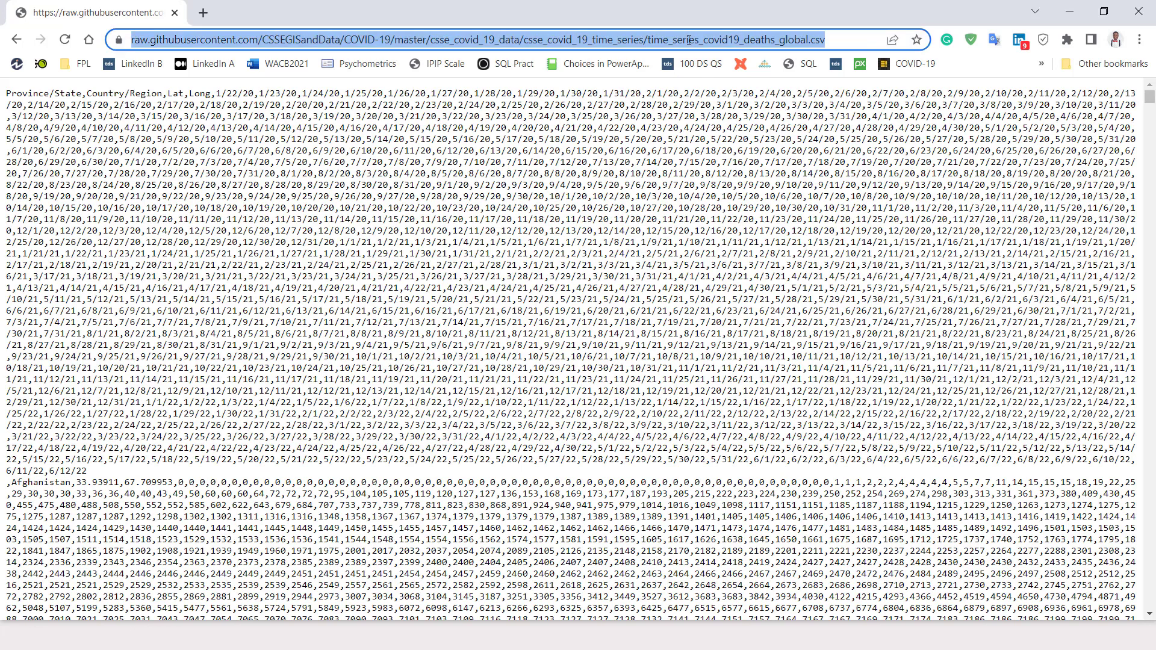
Step: Switch back to Excel's Power Query Editor and rename the duplicated query confirmed (2) as death
{"action": "key", "text": "super"}
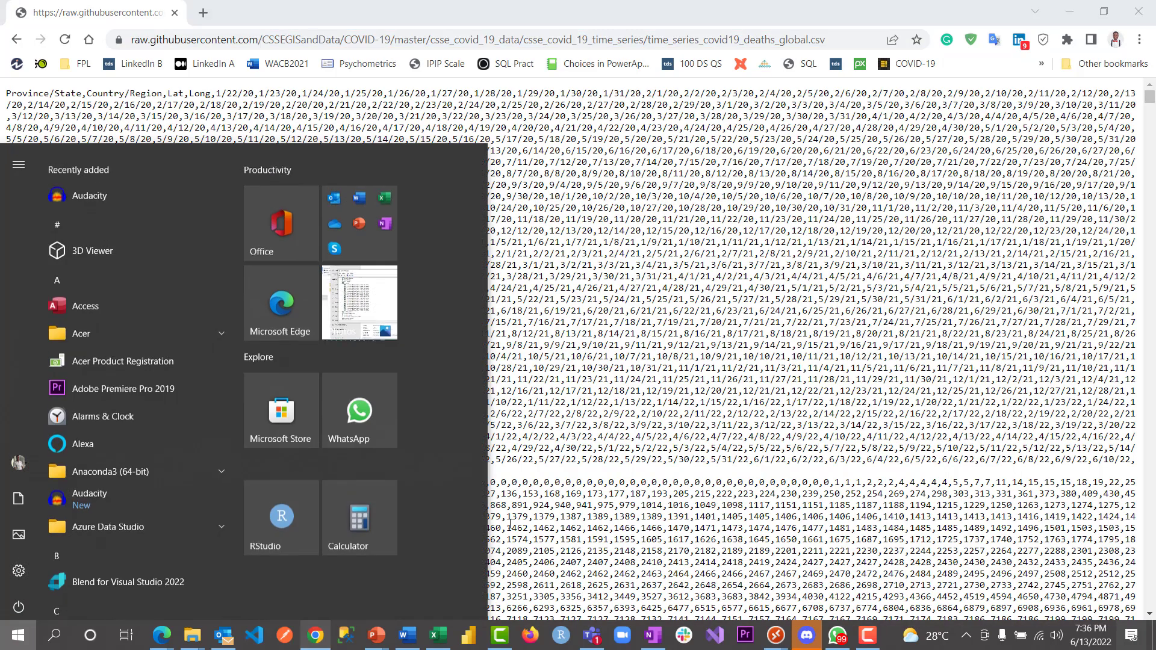
{"action": "left_click", "coordinate": [503, 636]}
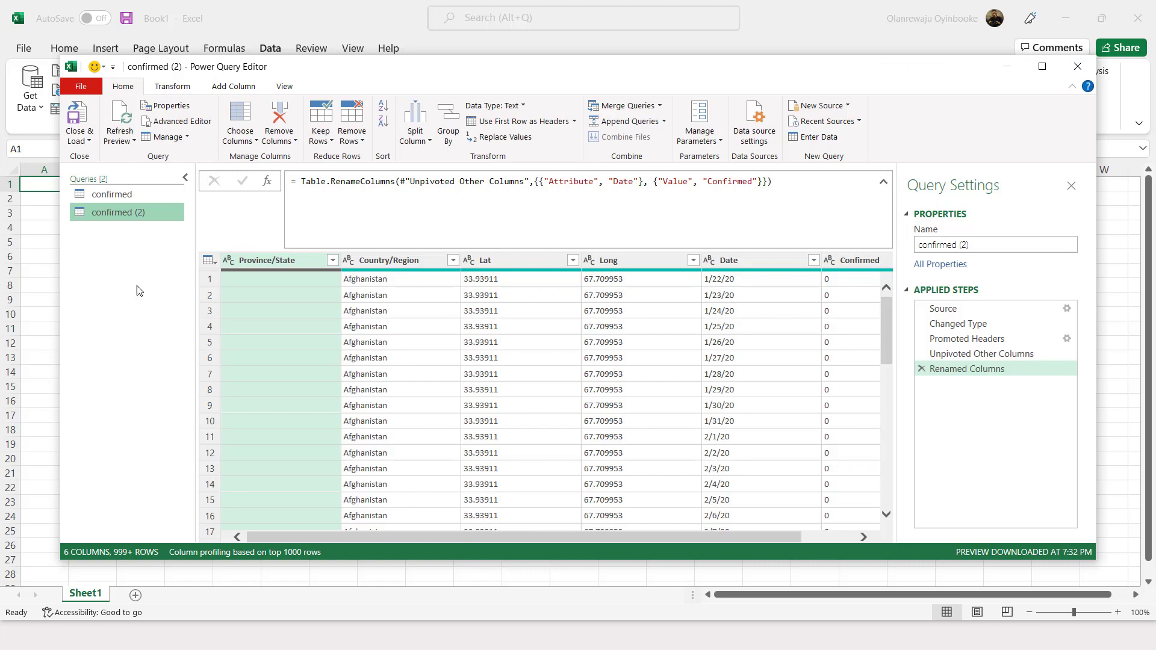
{"action": "double_click", "coordinate": [108, 212]}
{"action": "type", "text": "death"}
{"action": "key", "text": "Return"}
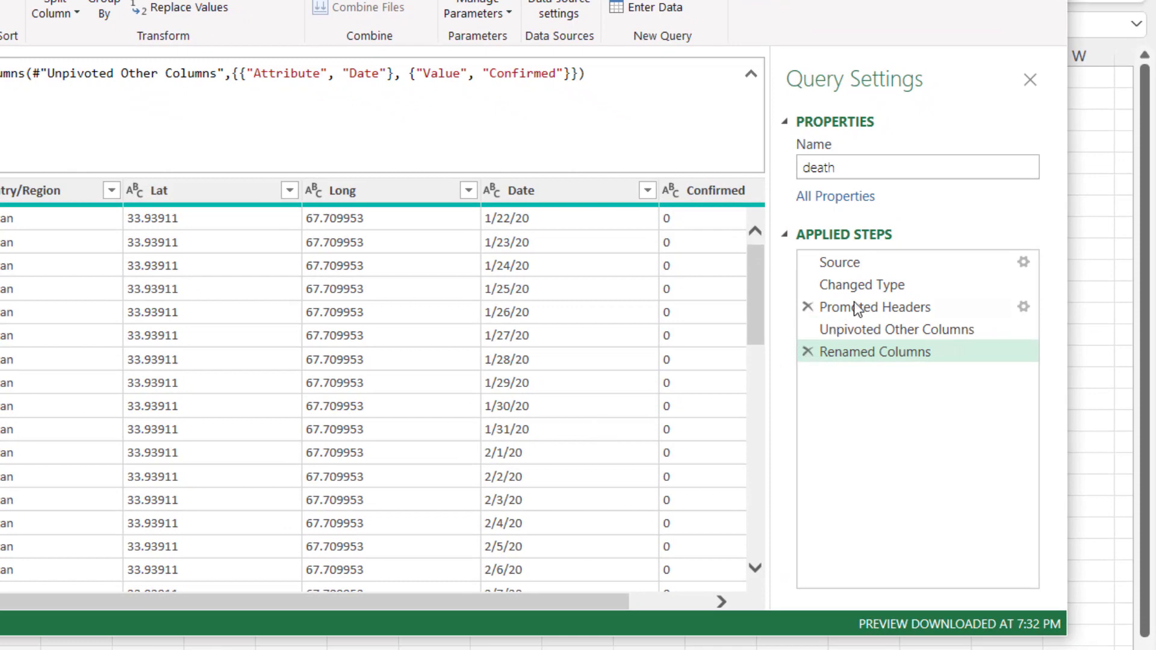
Step: Replace the URL in the death query's Source step with the copied raw address of time_series_covid19_deaths_global.csv
{"action": "left_click", "coordinate": [902, 268]}
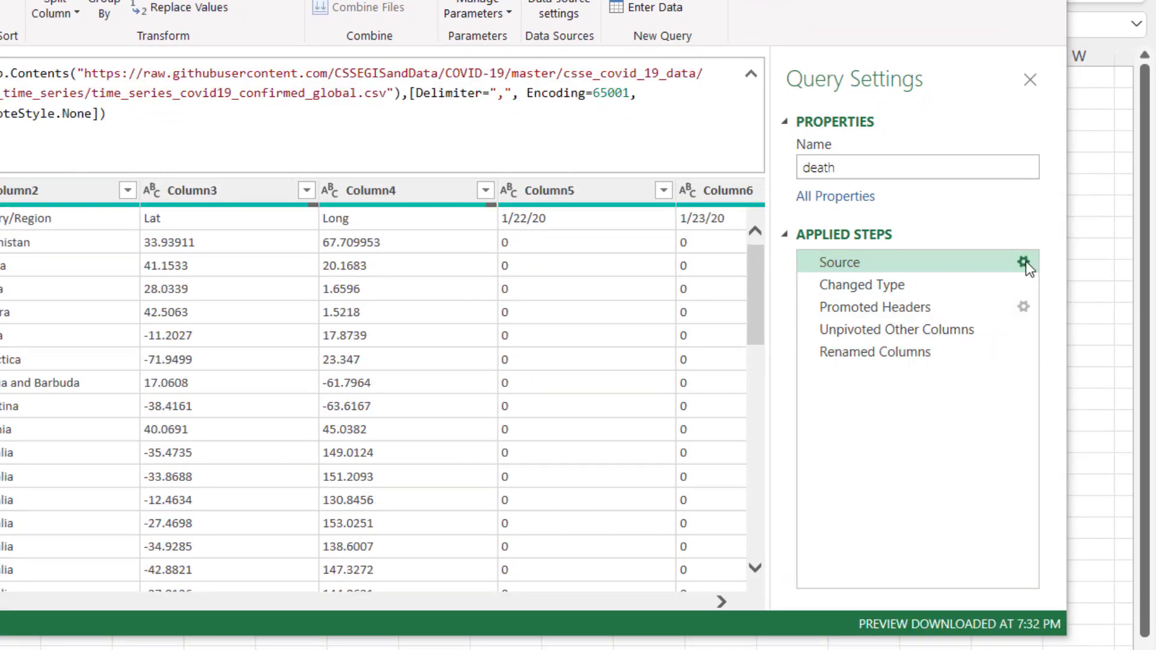
{"action": "left_click", "coordinate": [1024, 262]}
{"action": "key", "text": "ctrl+a"}
{"action": "key", "text": "BackSpace"}
{"action": "key", "text": "ctrl+v"}
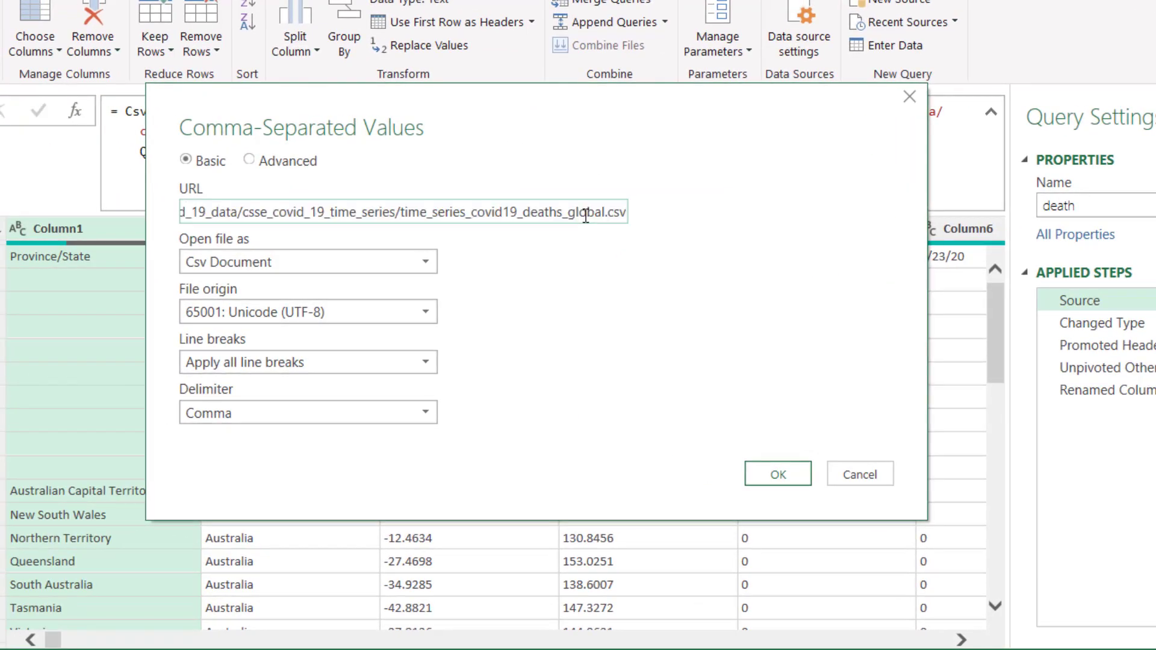
{"action": "left_click", "coordinate": [777, 474]}
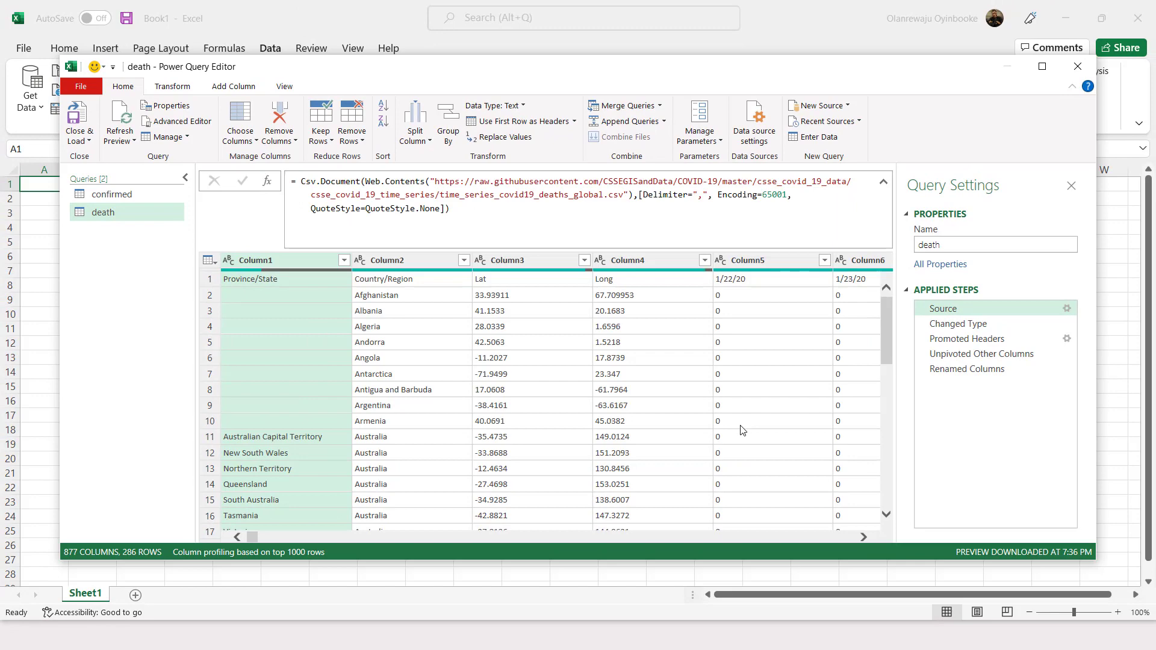
Step: Rename the death query's Confirmed column to Death within the Renamed Columns step, and duplicate the query
{"action": "left_click", "coordinate": [970, 368]}
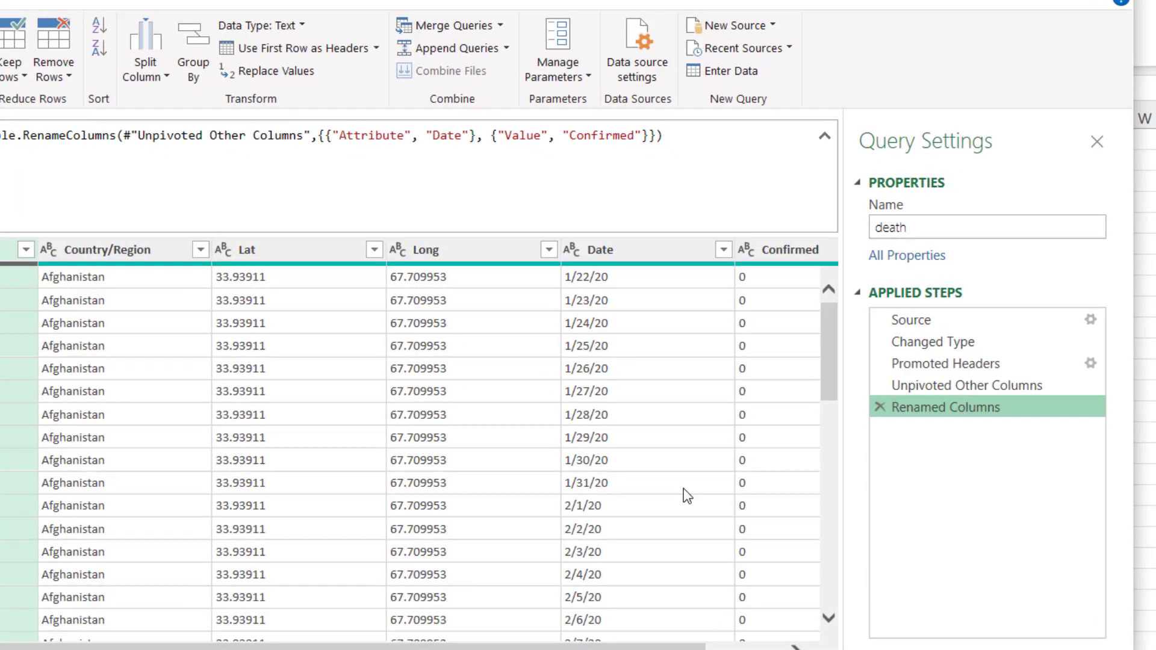
{"action": "double_click", "coordinate": [786, 253]}
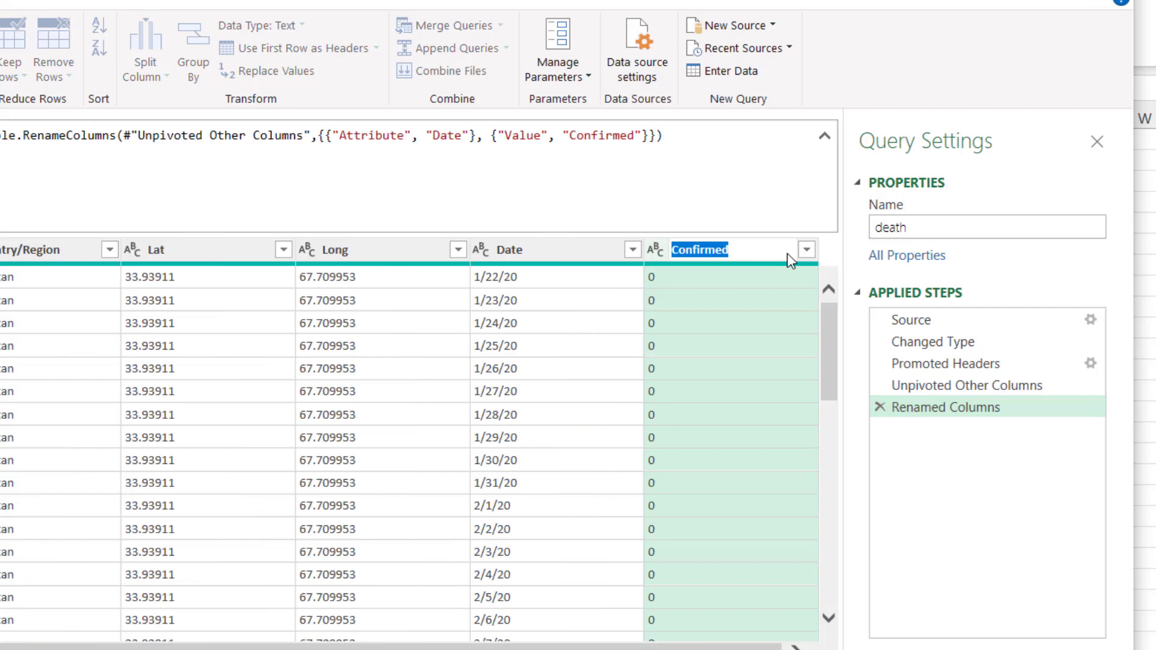
{"action": "type", "text": "Death"}
{"action": "key", "text": "Return"}
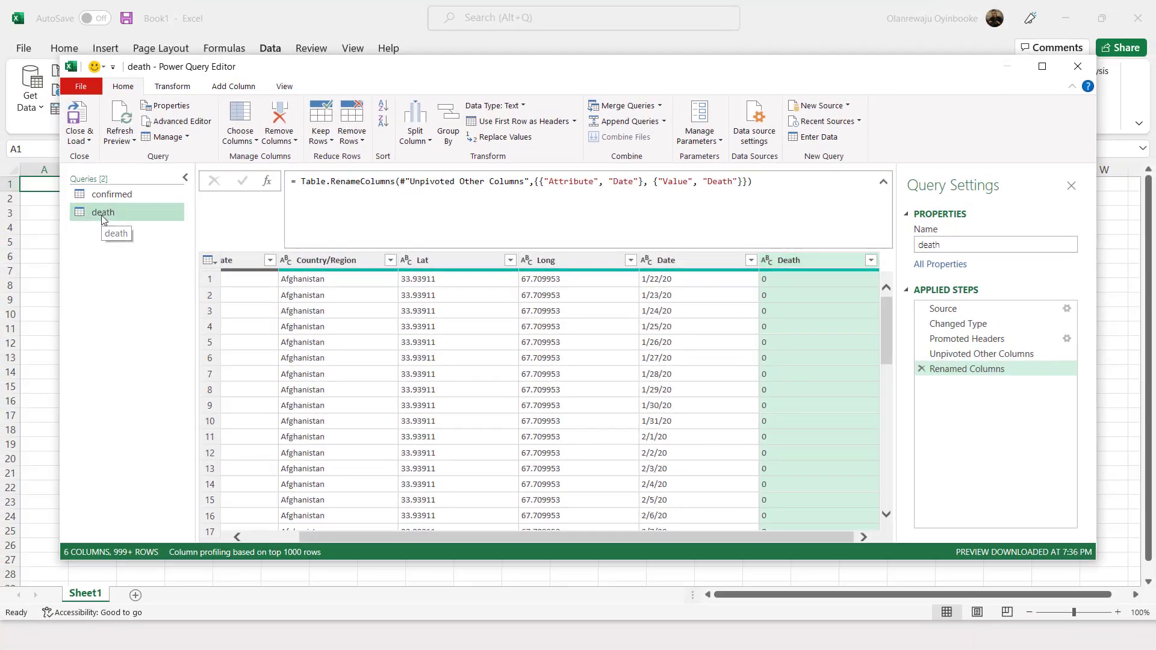
{"action": "right_click", "coordinate": [29, 211]}
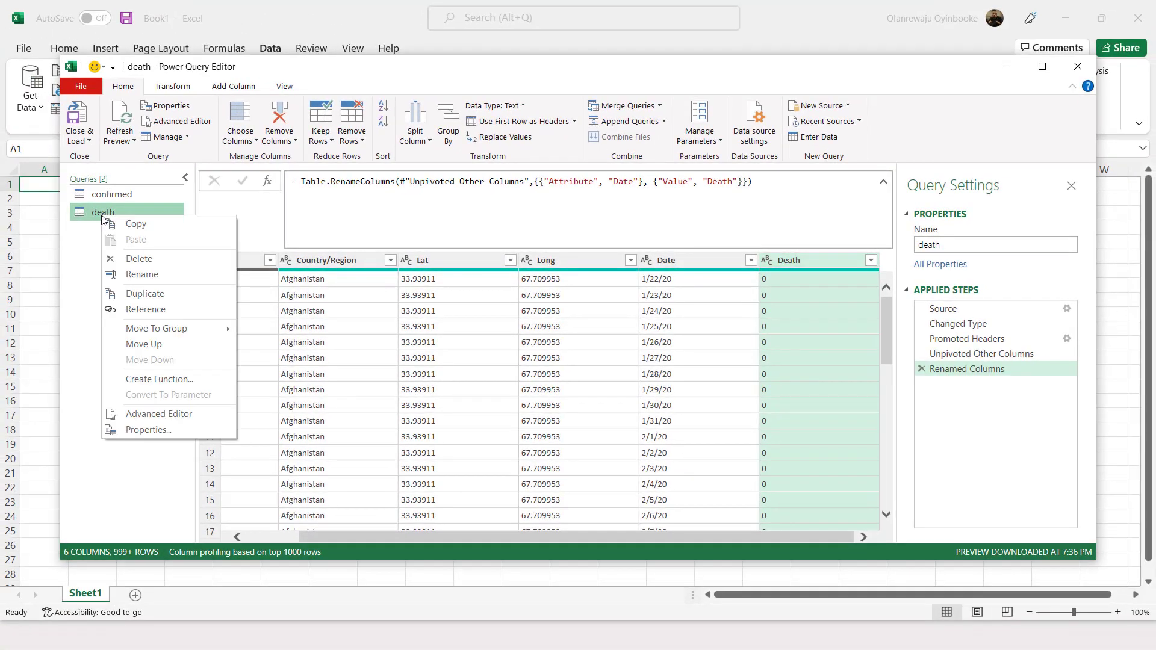
{"action": "left_click", "coordinate": [144, 294]}
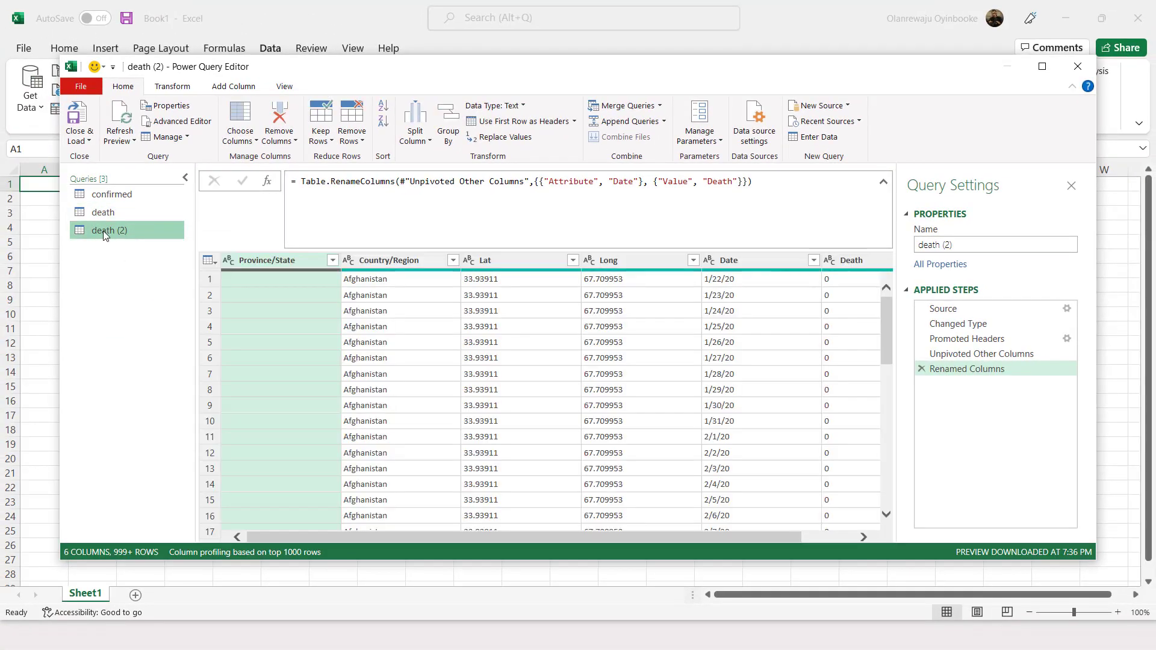
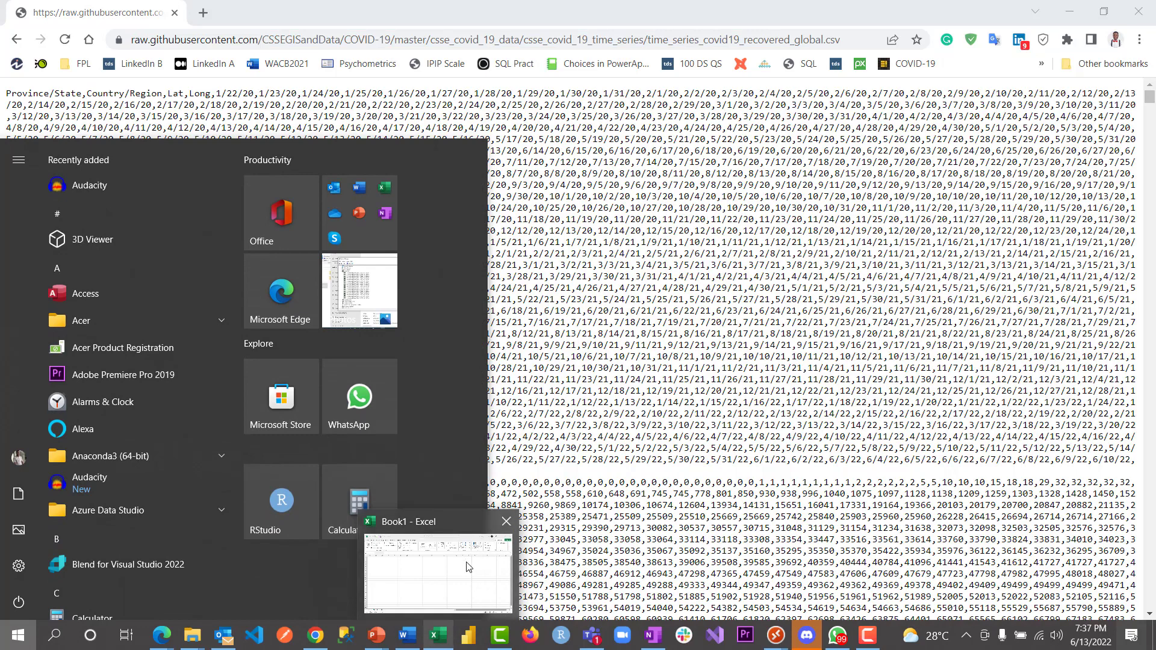
Step: Switch back to Excel's Power Query Editor and replace the recovered query's Source URL with the copied raw address of time_series_covid19_recovered_global.csv
{"action": "left_click", "coordinate": [489, 510]}
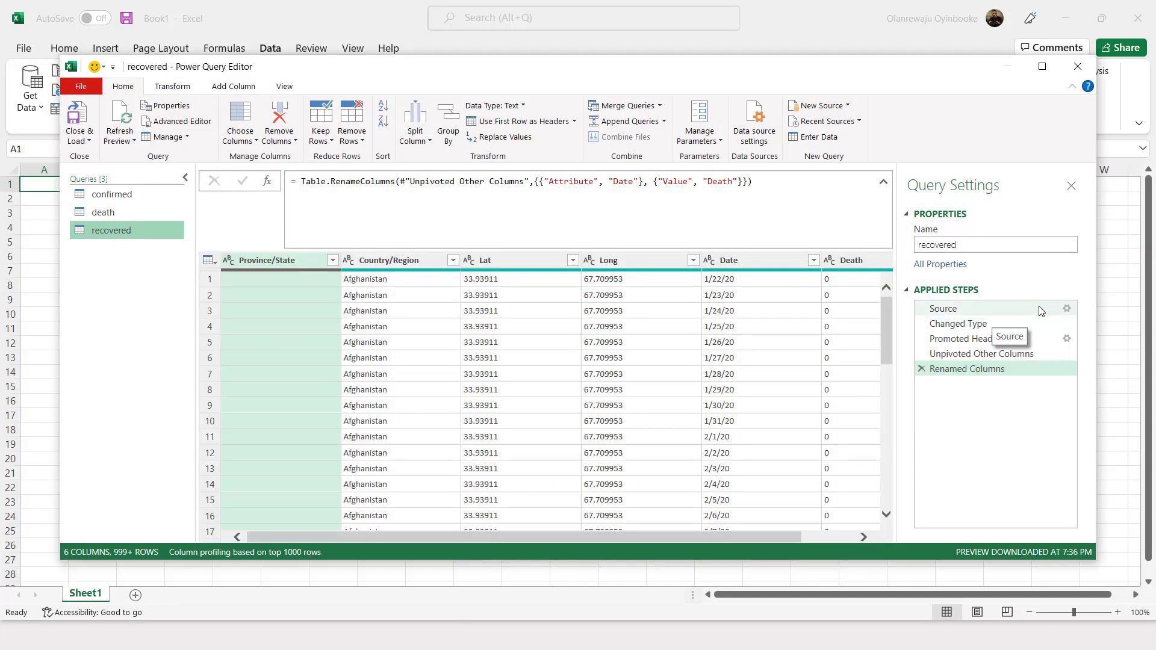
{"action": "left_click", "coordinate": [1066, 309]}
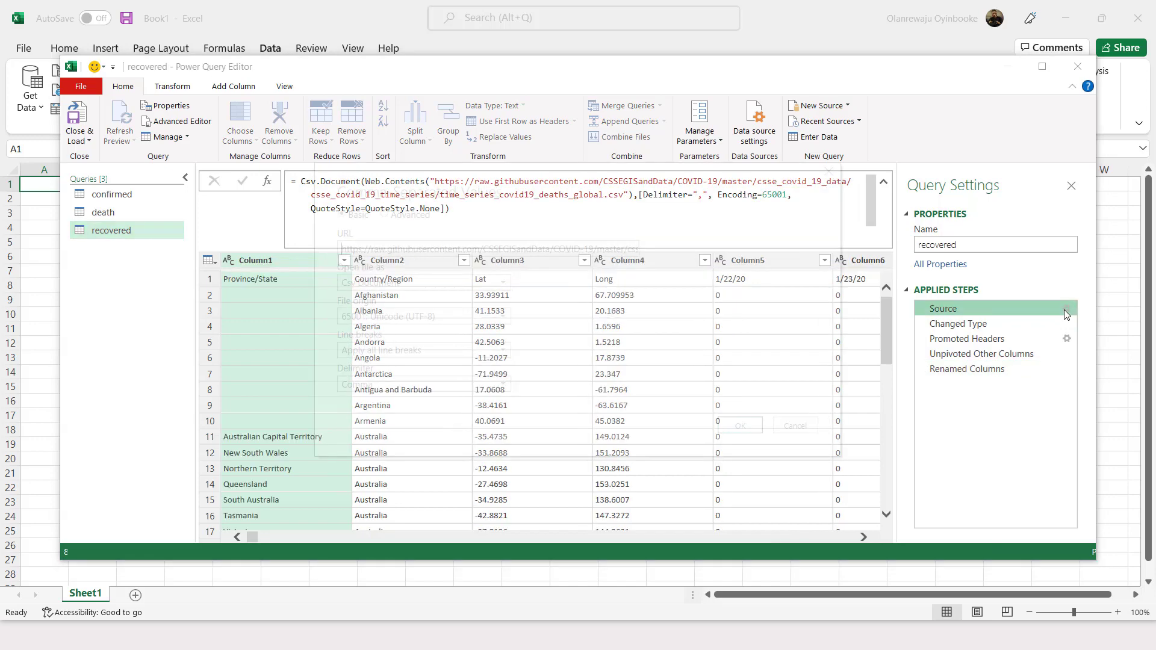
{"action": "key", "text": "ctrl+a"}
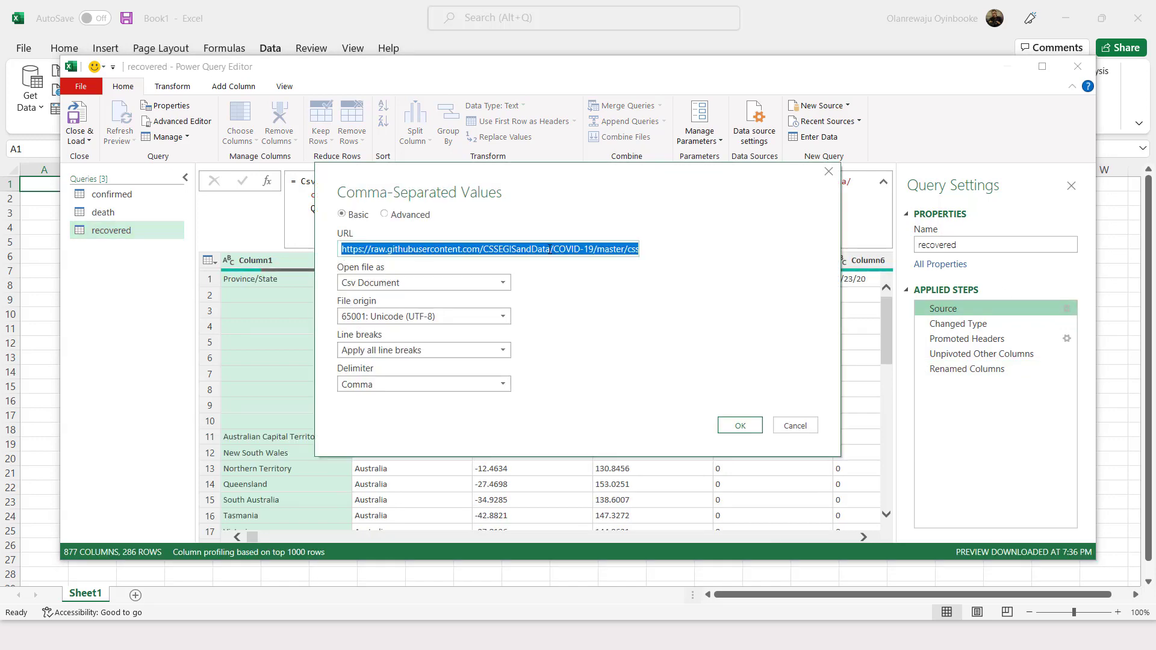
{"action": "key", "text": "BackSpace"}
{"action": "key", "text": "ctrl+v"}
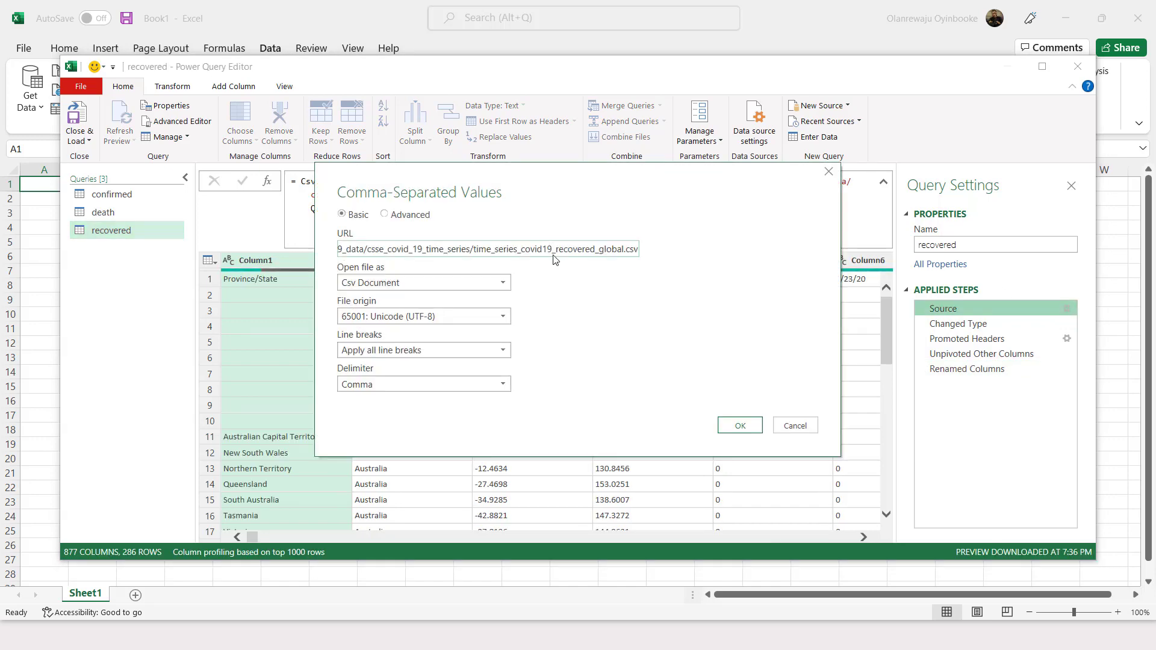
{"action": "left_click", "coordinate": [729, 426]}
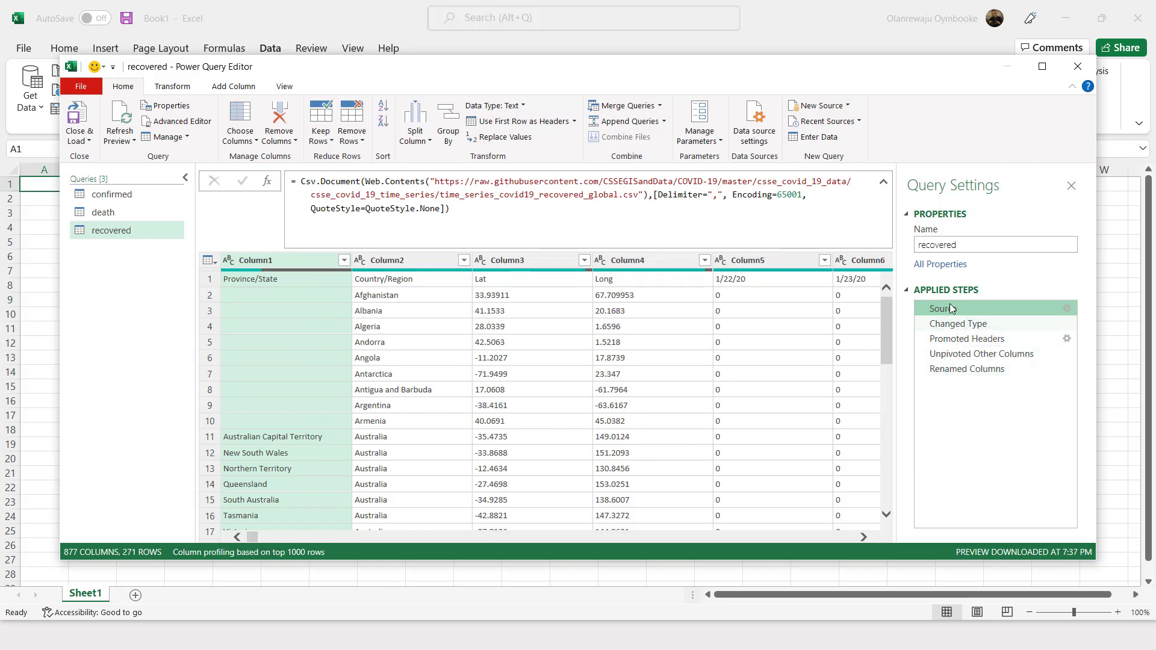
{"action": "left_click_drag", "start_coordinate": [252, 537], "coordinate": [718, 539]}
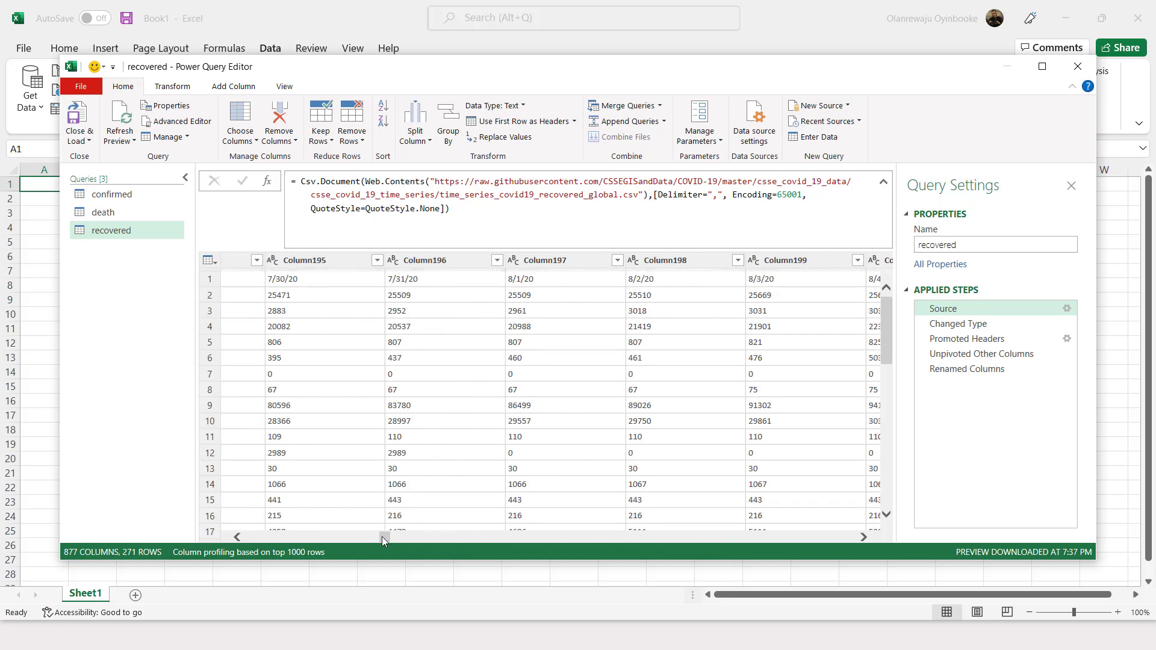
{"action": "left_click_drag", "start_coordinate": [382, 535], "coordinate": [216, 534]}
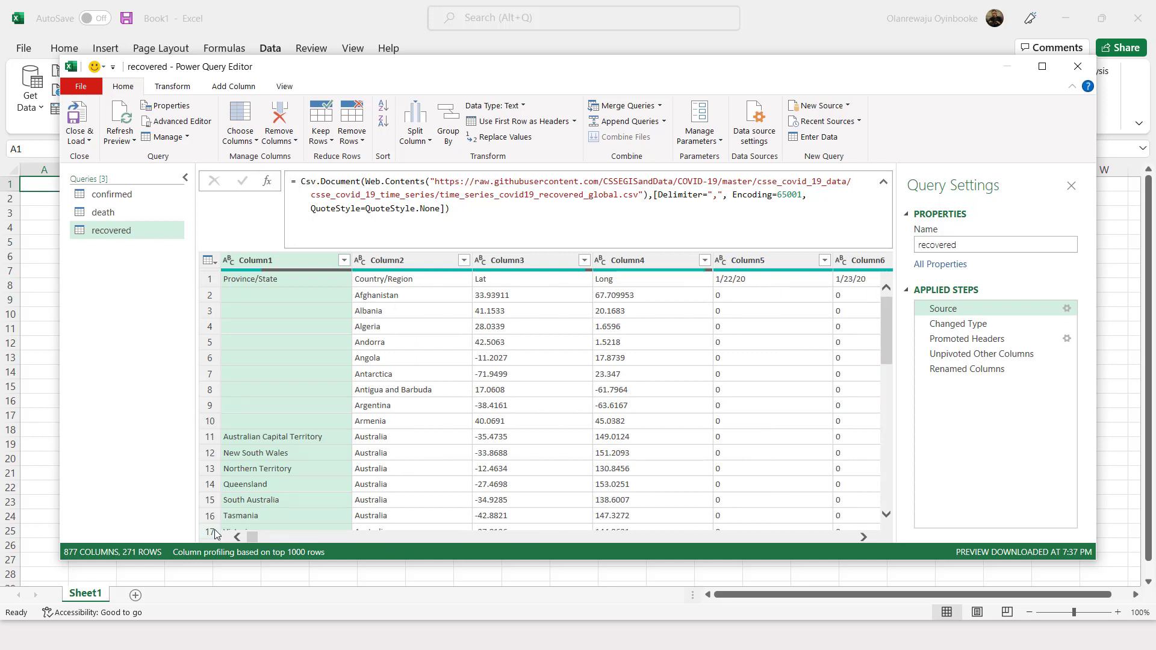
Step: Rename the recovered query's Death column to Recovered within the Renamed Columns step
{"action": "left_click", "coordinate": [980, 325]}
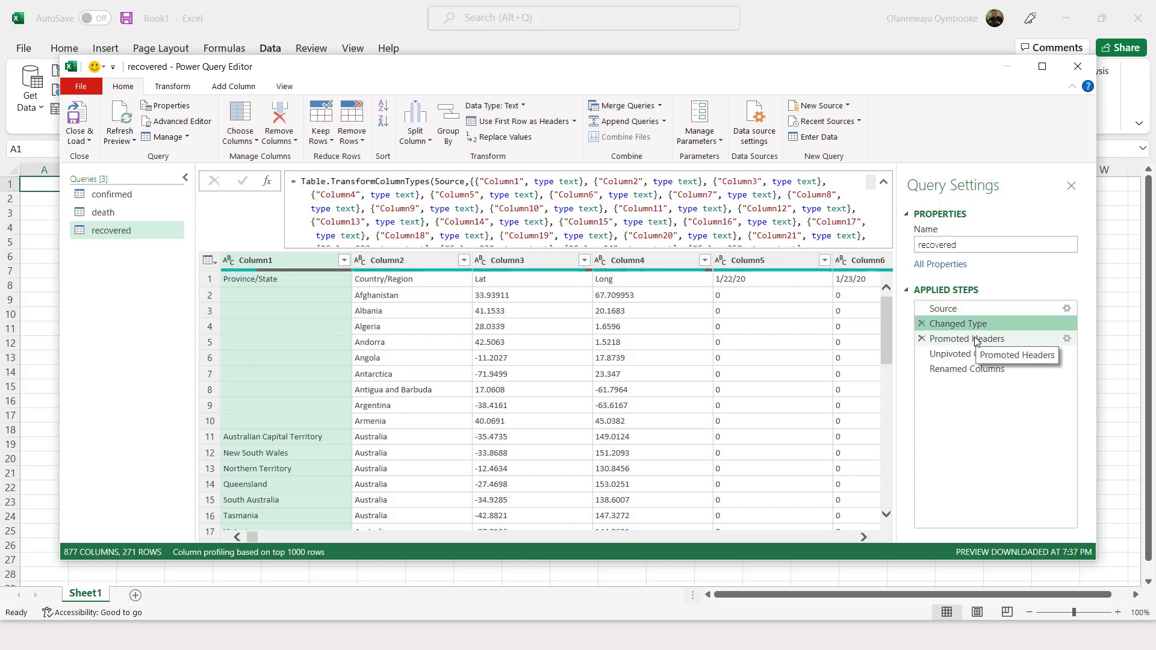
{"action": "left_click", "coordinate": [973, 340]}
{"action": "left_click", "coordinate": [972, 355]}
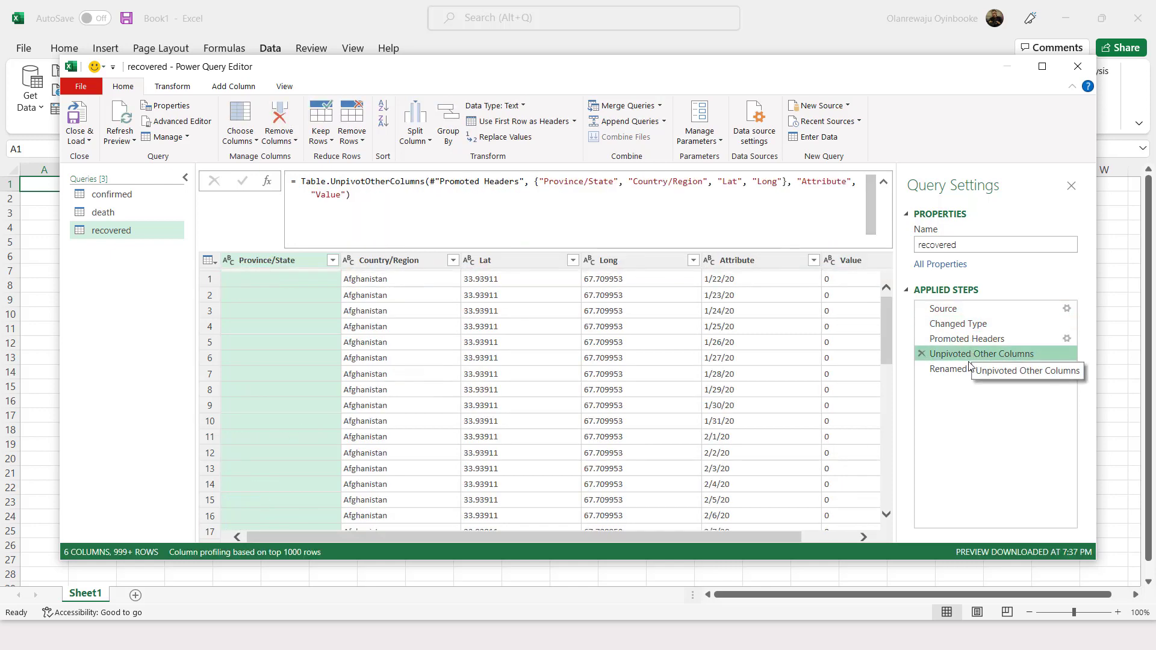
{"action": "left_click", "coordinate": [969, 370]}
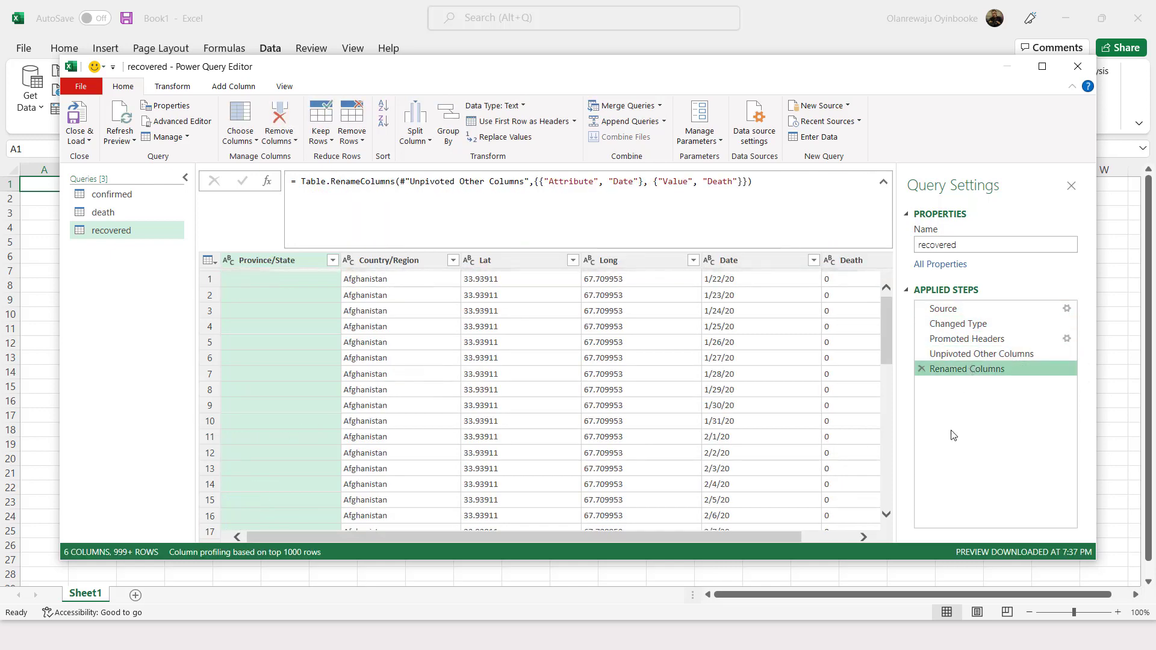
{"action": "left_click_drag", "start_coordinate": [767, 536], "coordinate": [822, 535]}
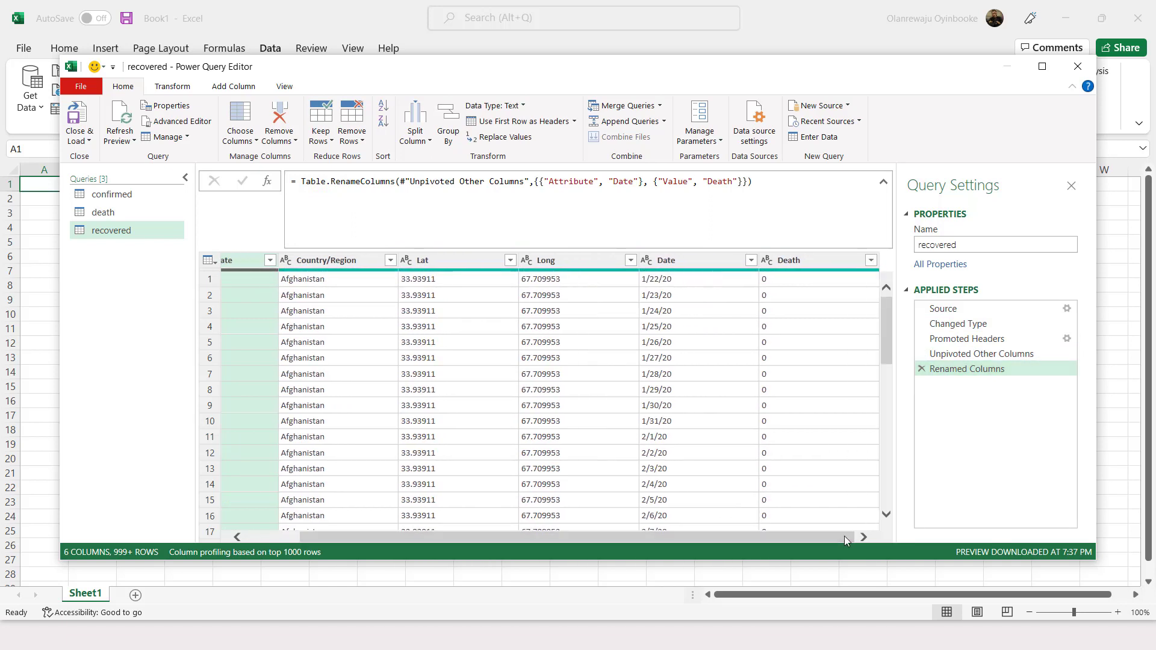
{"action": "double_click", "coordinate": [807, 262]}
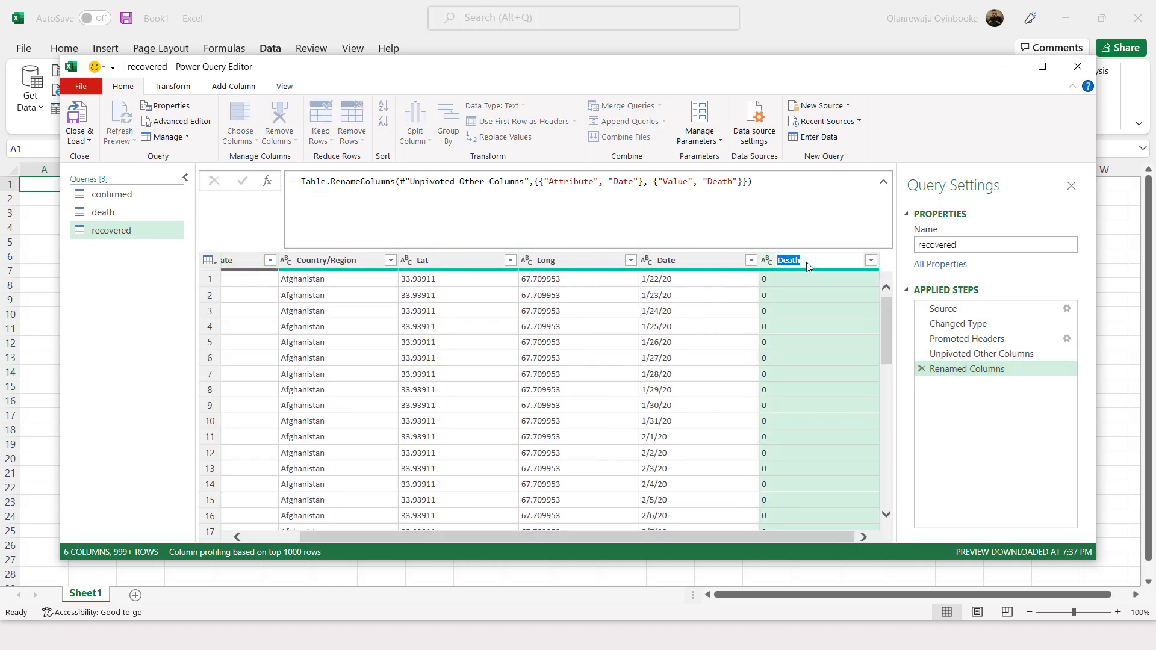
{"action": "type", "text": "Recovered"}
{"action": "key", "text": "Return"}
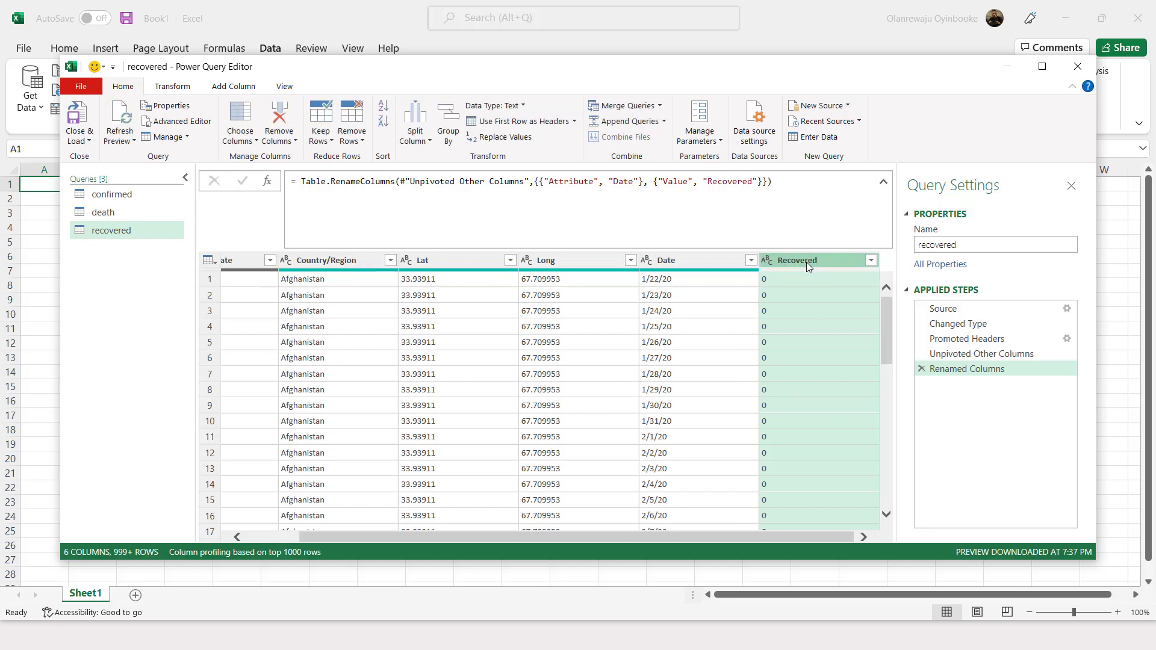
Step: Open the confirmed query and collapse the expanded formula bar to a single line
{"action": "left_click", "coordinate": [116, 200]}
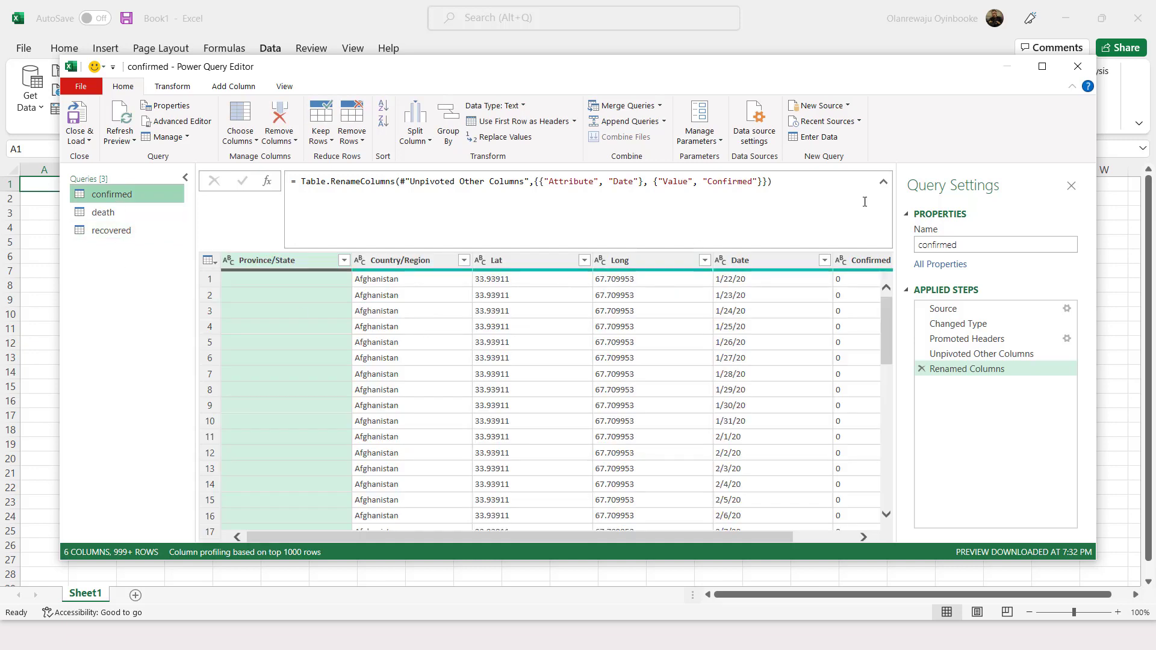
{"action": "left_click", "coordinate": [882, 183]}
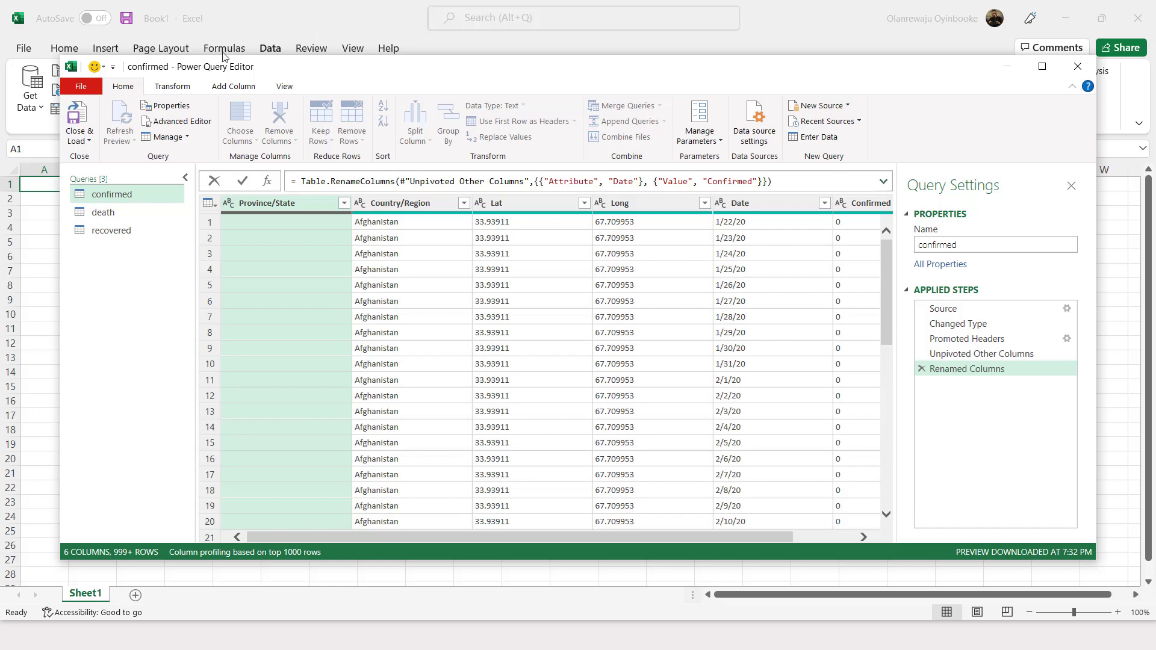
{"action": "left_click", "coordinate": [172, 88]}
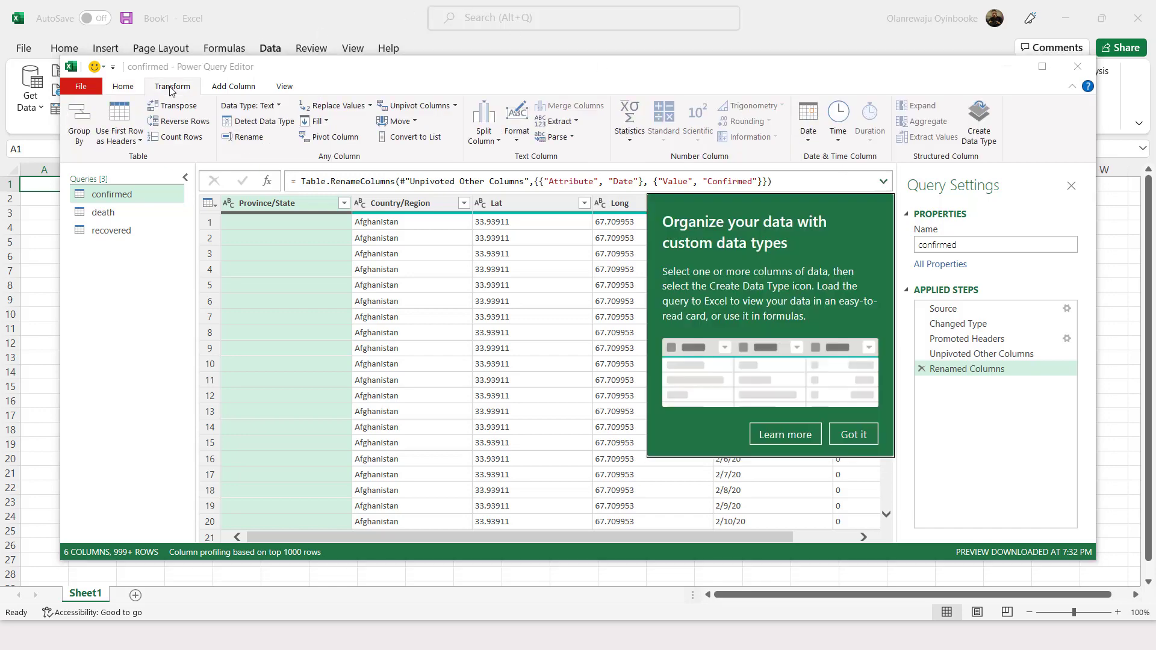
{"action": "left_click", "coordinate": [122, 86]}
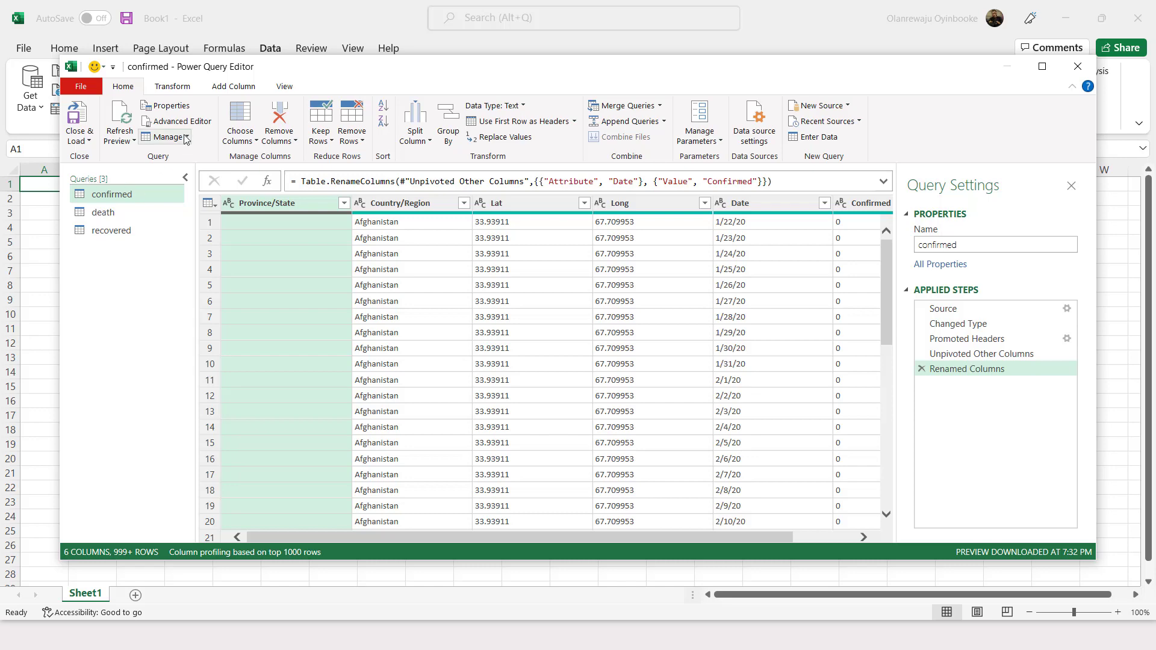
{"action": "left_click", "coordinate": [159, 88]}
{"action": "left_click", "coordinate": [123, 86]}
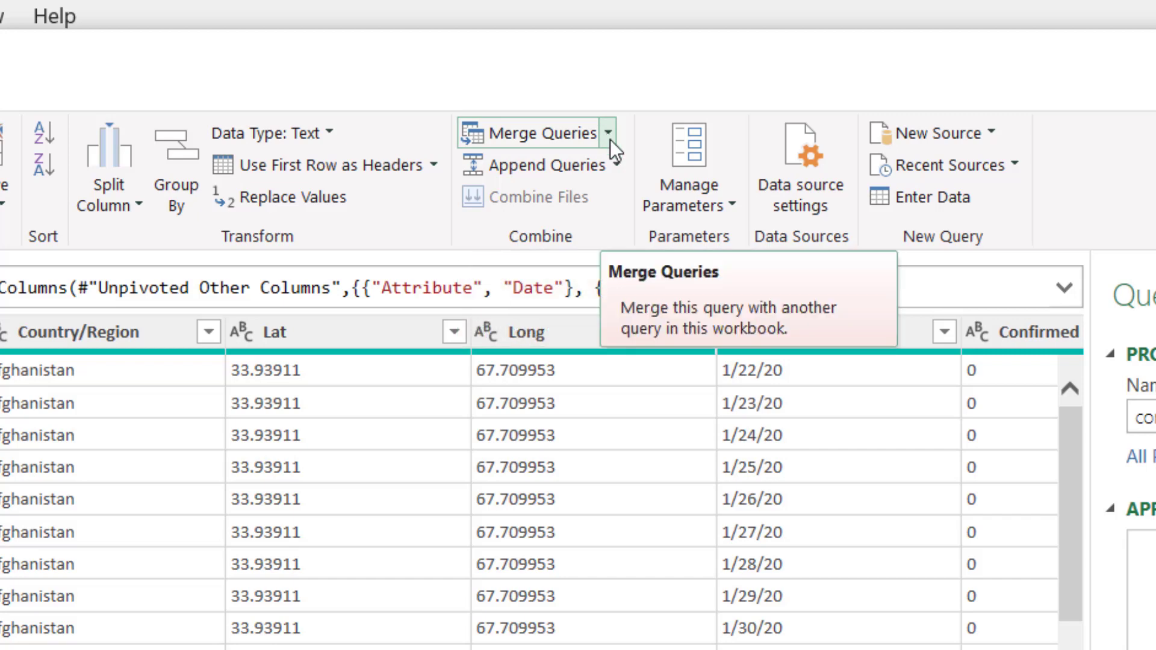
Step: Start a merge as a new query with confirmed as the first table and death as the second
{"action": "left_click", "coordinate": [609, 134]}
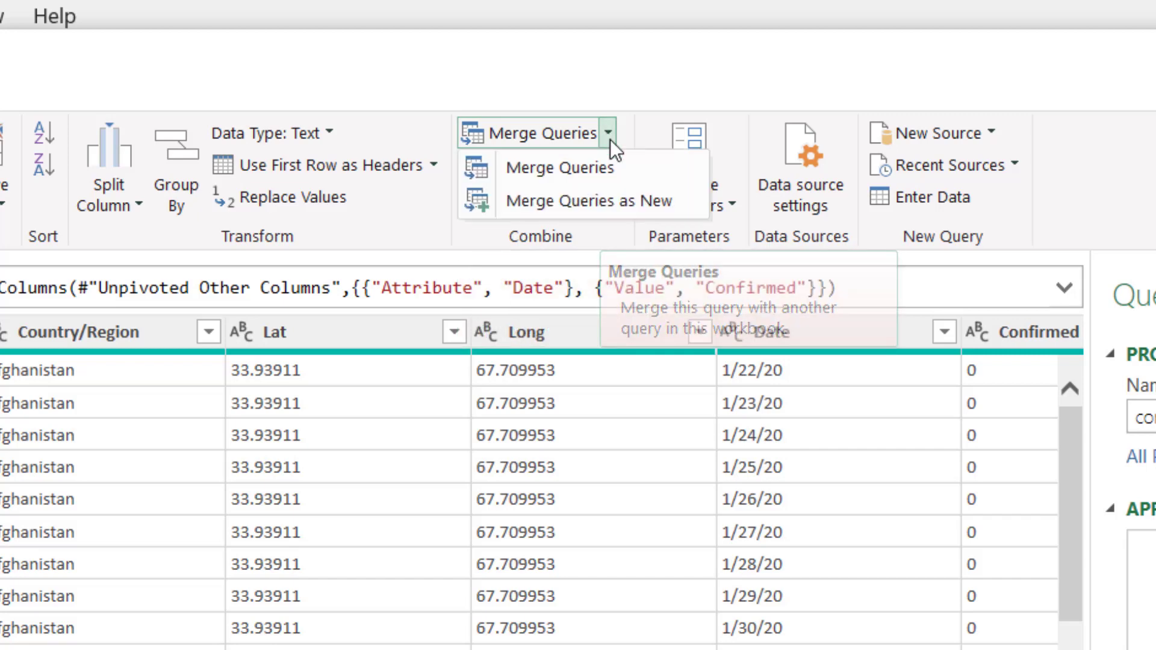
{"action": "left_click", "coordinate": [584, 201]}
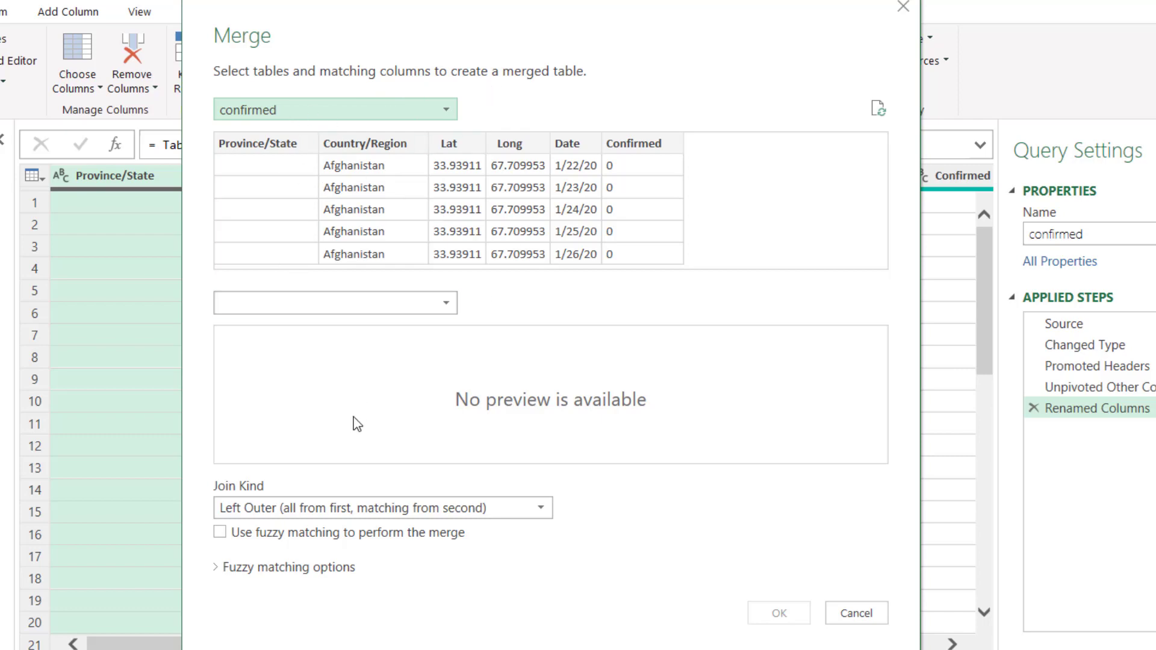
{"action": "left_click", "coordinate": [312, 303]}
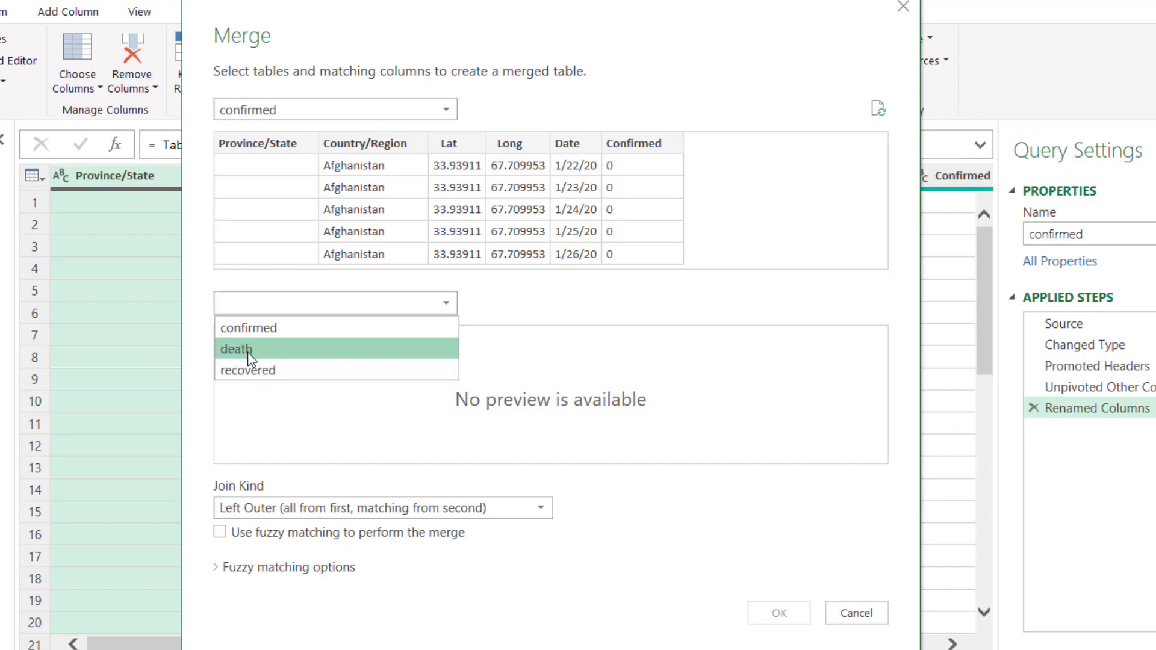
{"action": "left_click", "coordinate": [250, 357]}
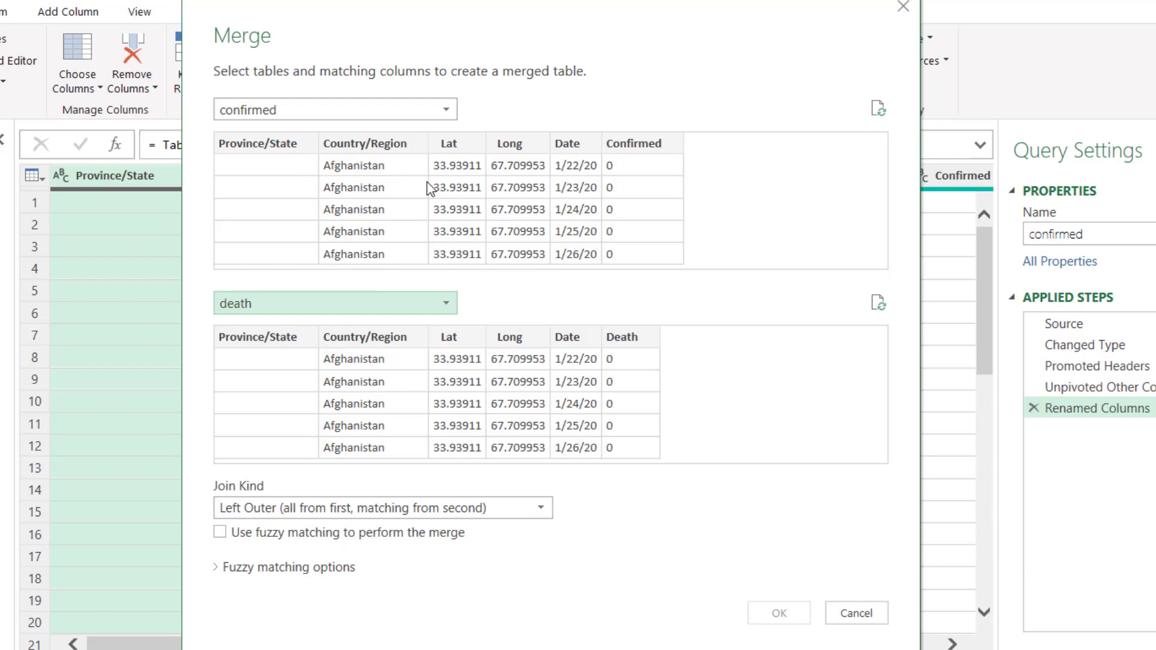
Step: Match the confirmed and death tables on Province/State, Country/Region and Date, in that order
{"action": "left_click", "coordinate": [280, 147]}
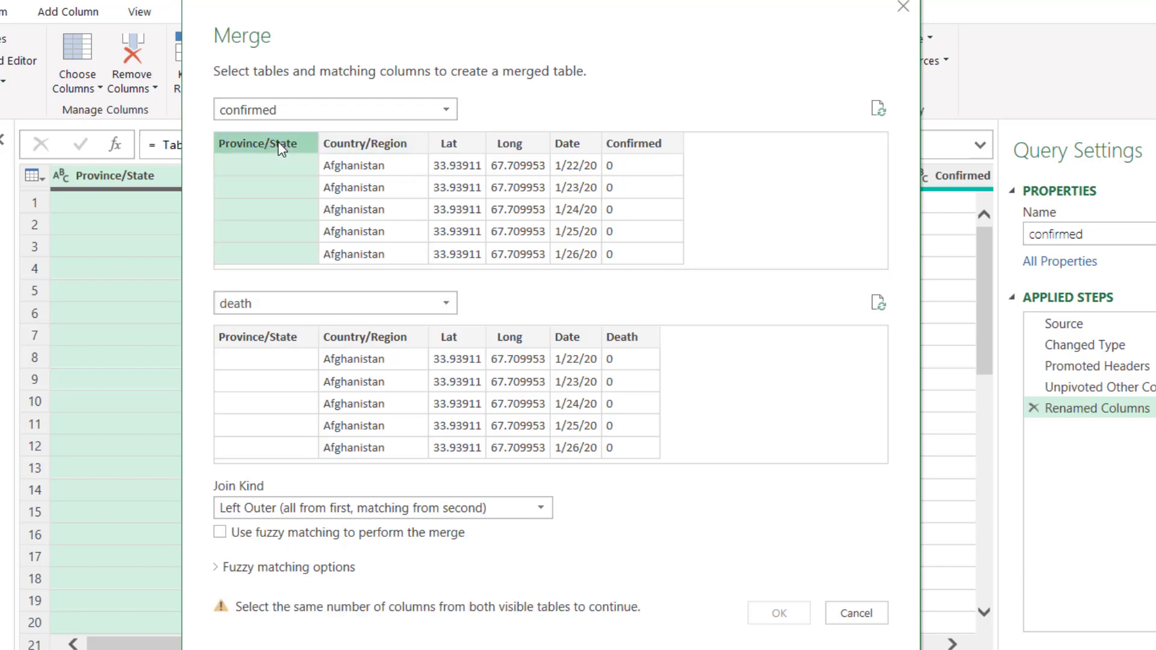
{"action": "left_click", "coordinate": [369, 142], "text": "ctrl"}
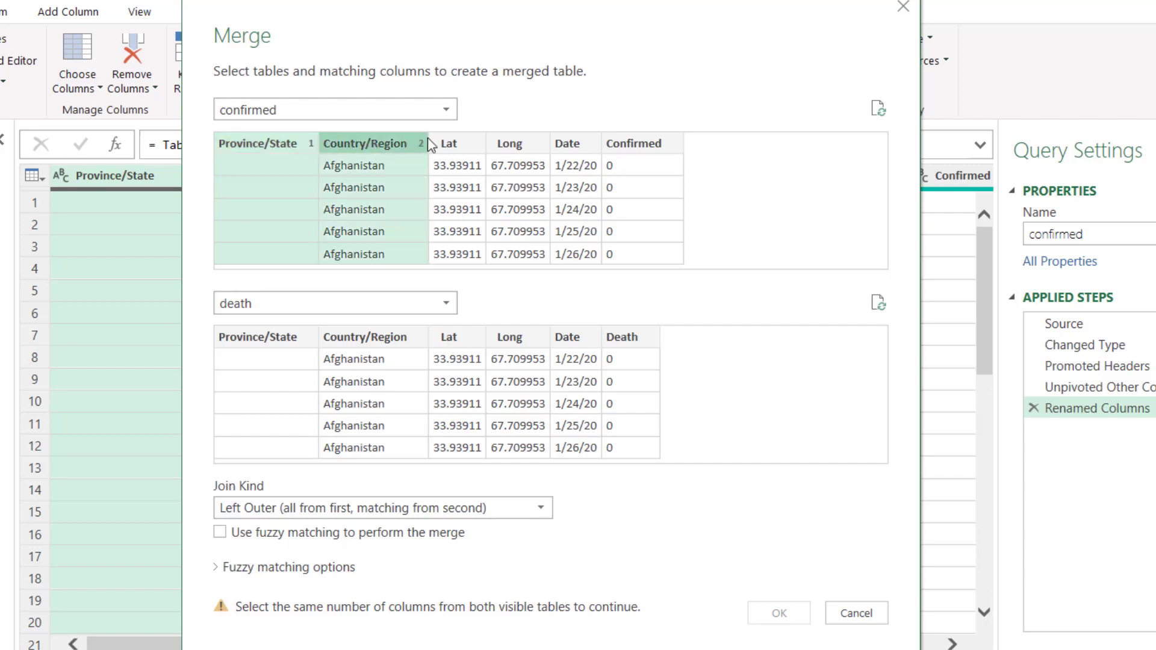
{"action": "left_click", "coordinate": [569, 142], "text": "ctrl"}
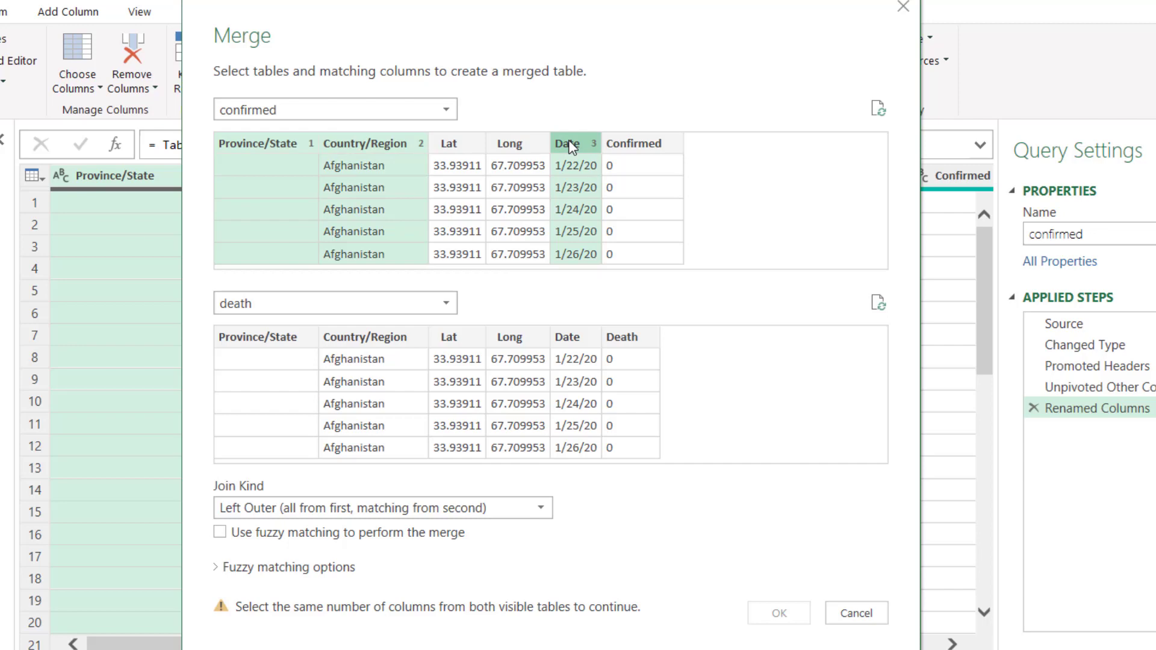
{"action": "left_click", "coordinate": [266, 333]}
{"action": "left_click", "coordinate": [386, 340], "text": "ctrl"}
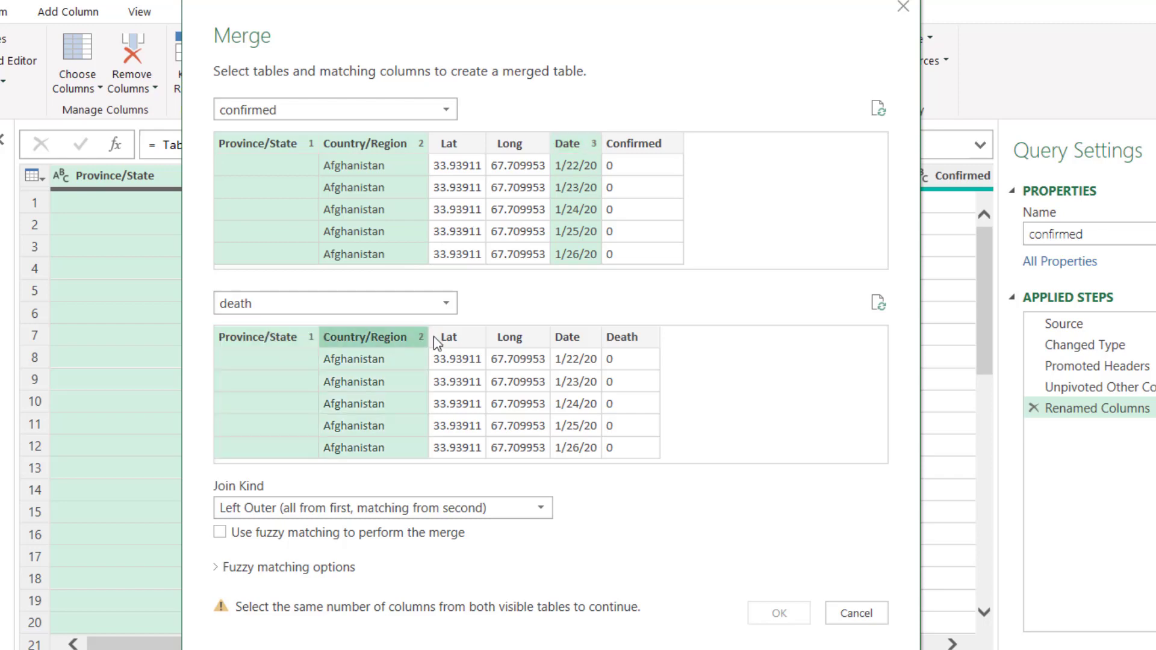
{"action": "left_click", "coordinate": [568, 338], "text": "ctrl"}
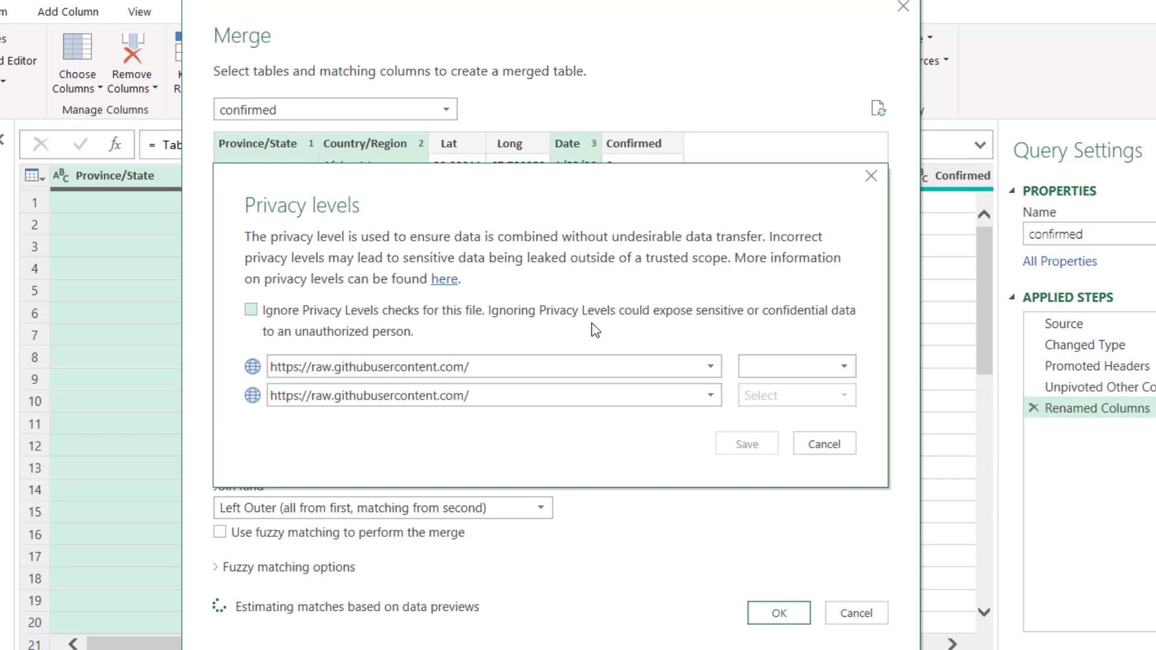
{"action": "left_click", "coordinate": [806, 366]}
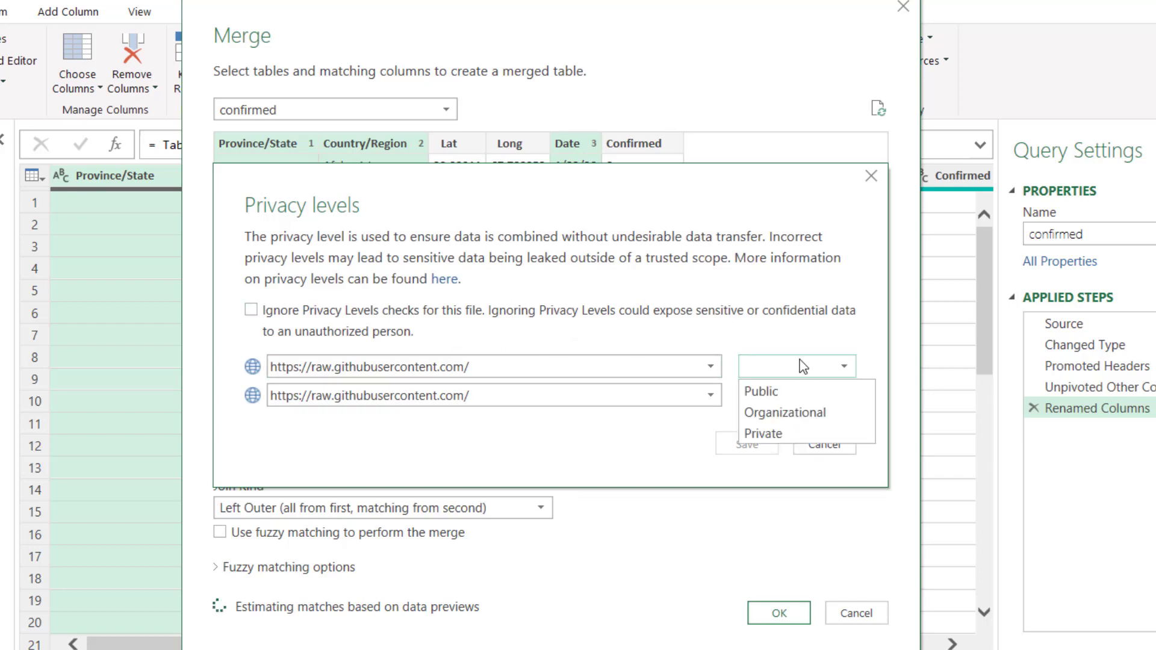
{"action": "left_click", "coordinate": [784, 389]}
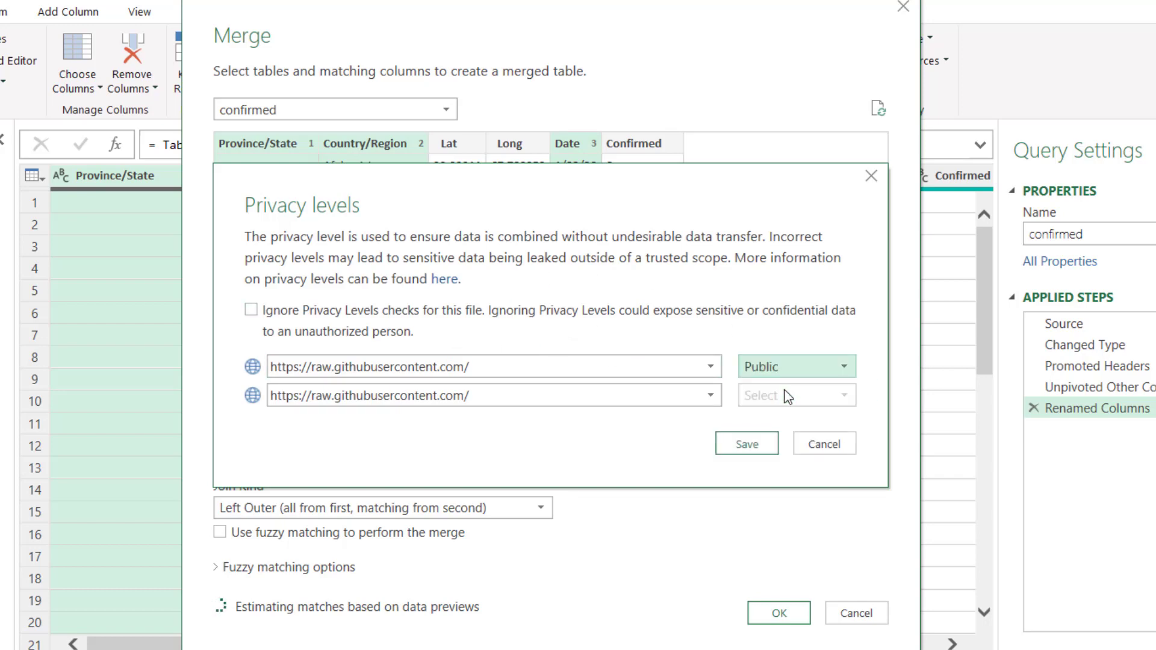
{"action": "left_click", "coordinate": [744, 449]}
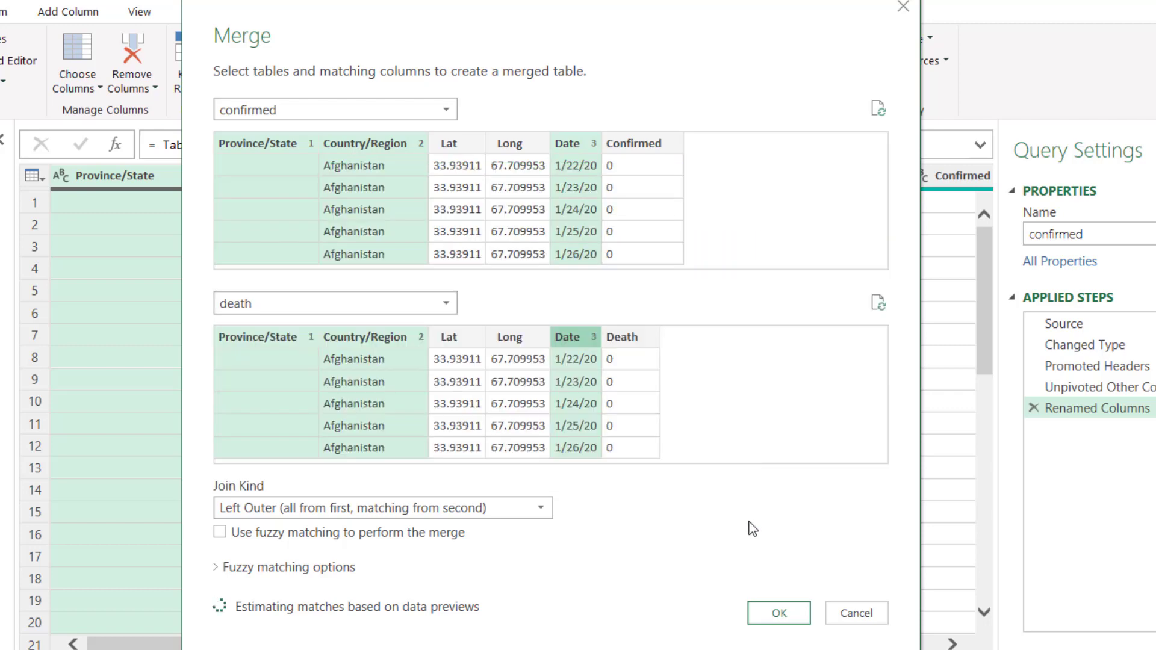
{"action": "left_click", "coordinate": [779, 613]}
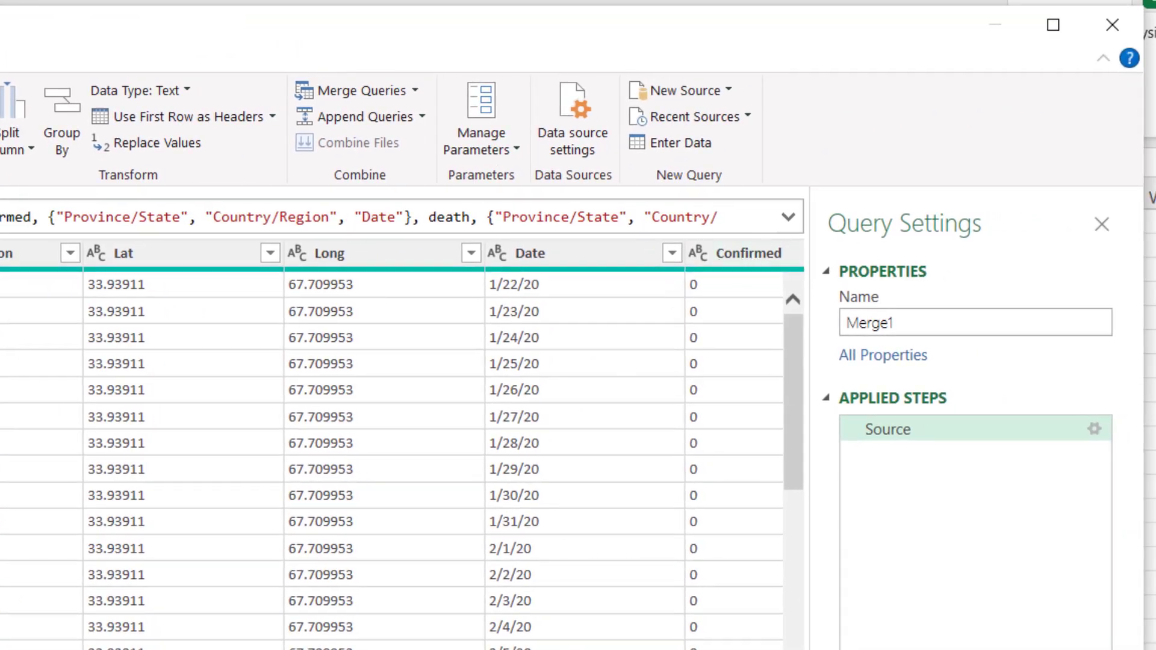
Step: Expand the death column to include only the Death field, without using the original column name as prefix
{"action": "scroll", "coordinate": [391, 446], "scroll_direction": "right", "scroll_amount": 5}
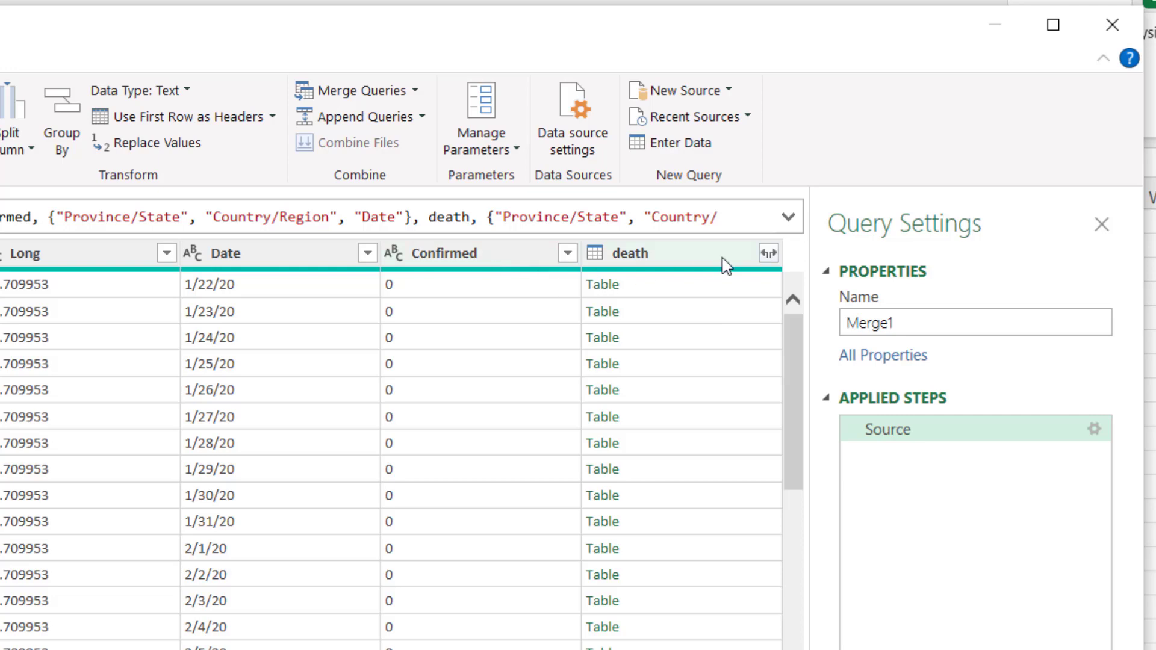
{"action": "left_click", "coordinate": [769, 258]}
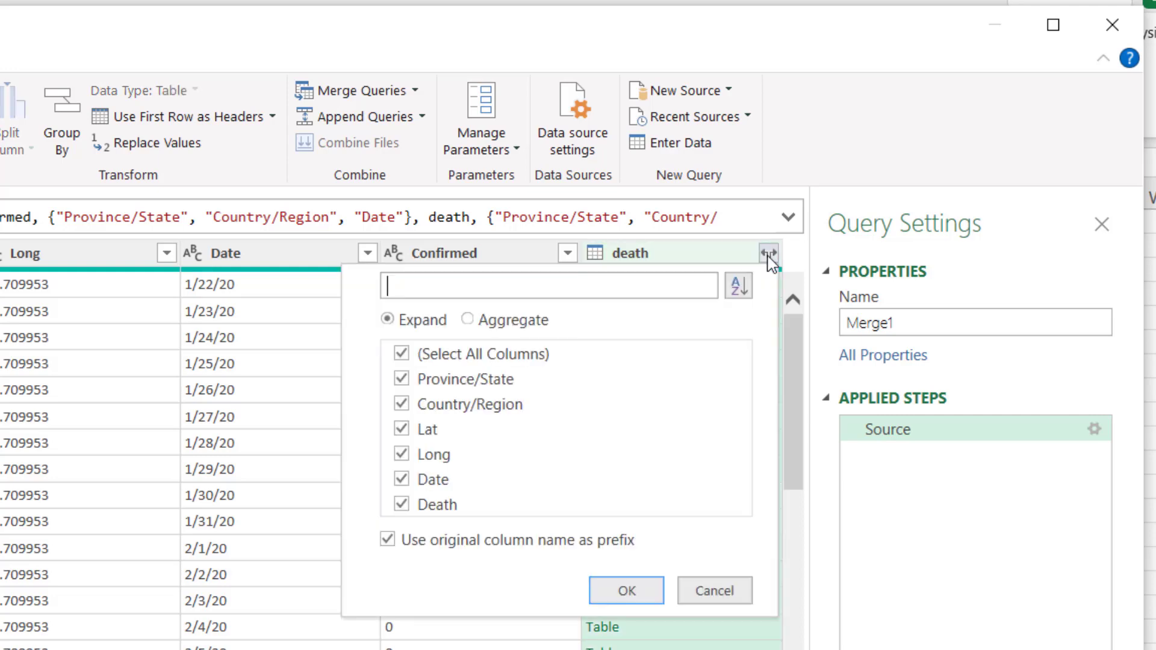
{"action": "left_click", "coordinate": [402, 355]}
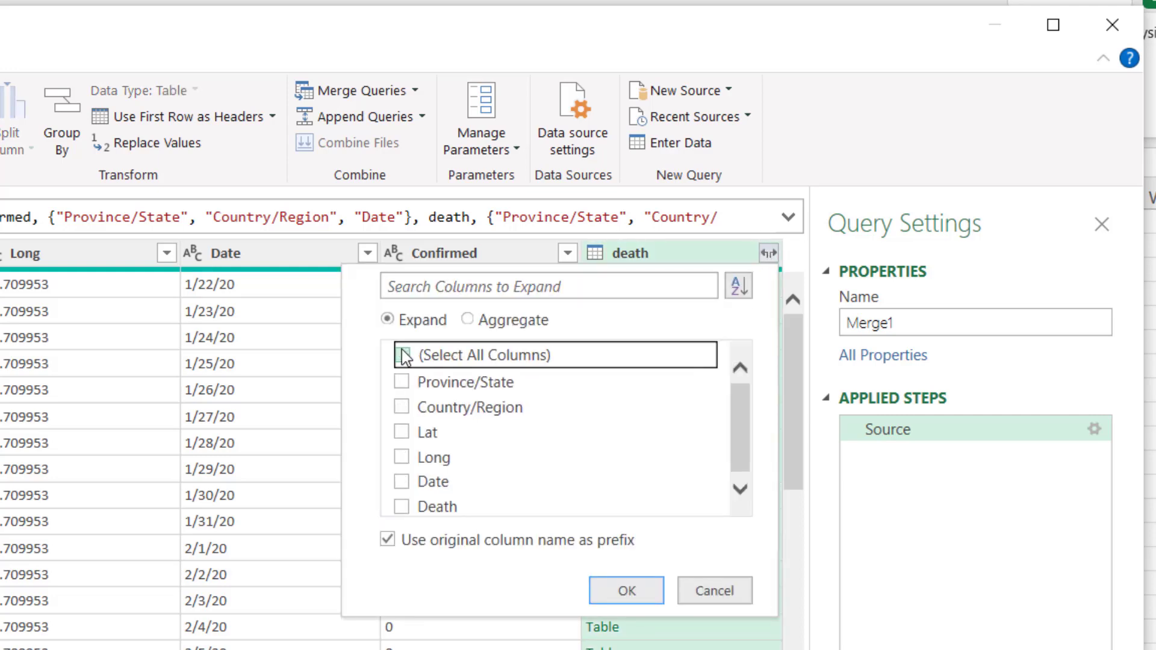
{"action": "left_click", "coordinate": [402, 506]}
{"action": "left_click", "coordinate": [387, 539]}
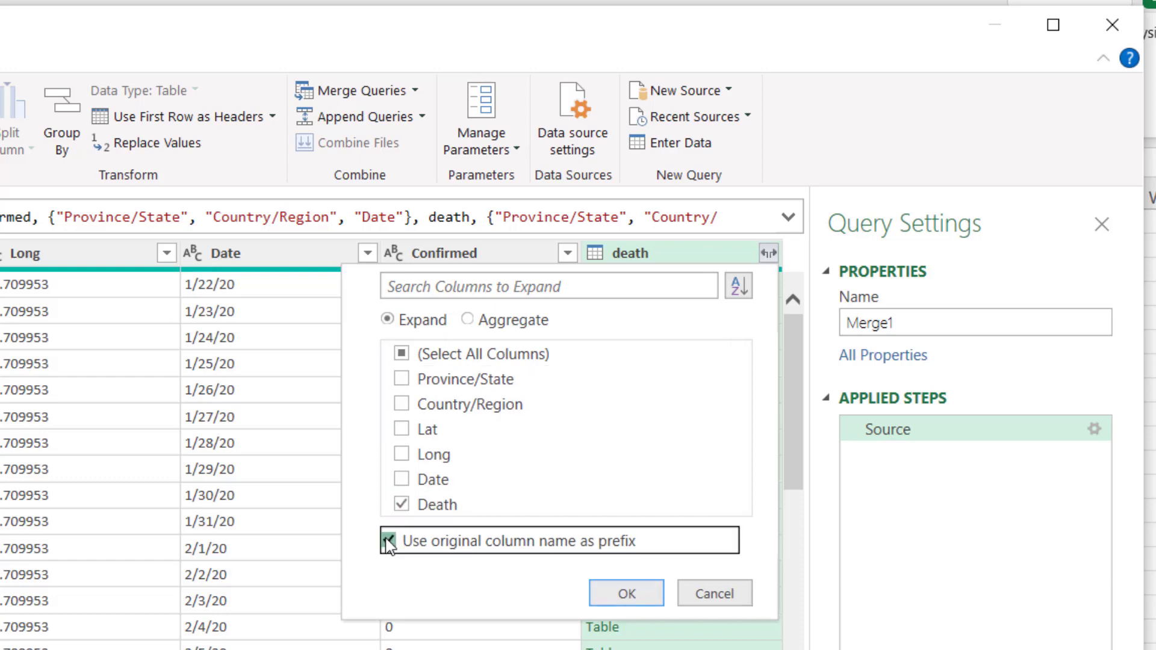
{"action": "left_click", "coordinate": [627, 597]}
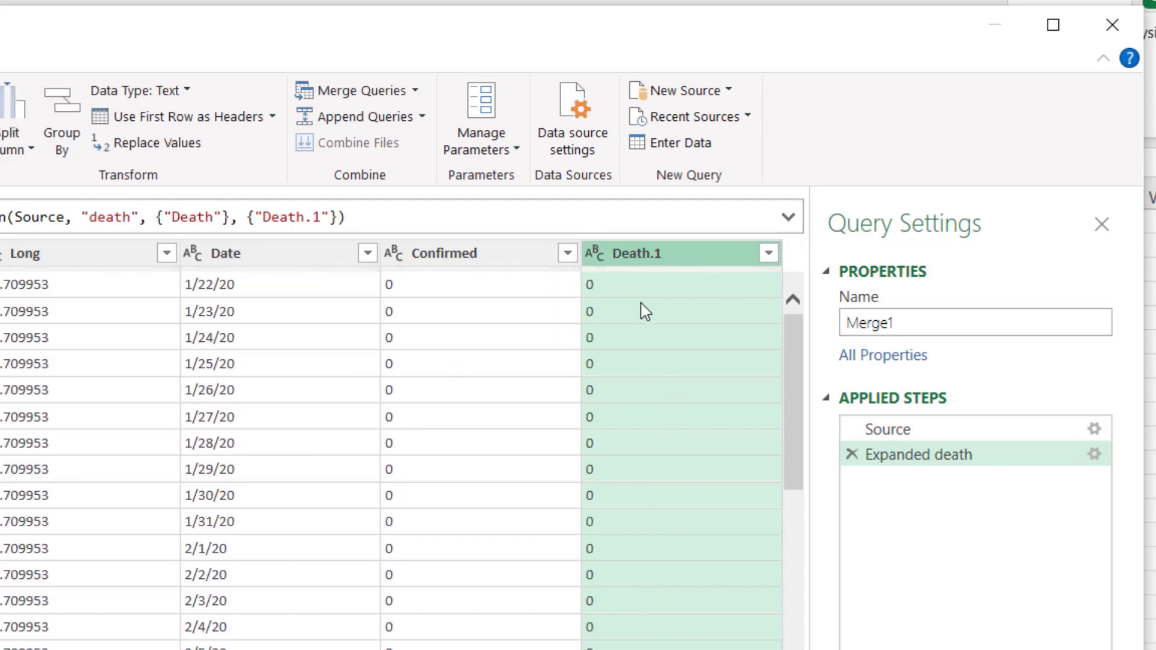
Step: Rename the expanded Death.1 column as Death
{"action": "double_click", "coordinate": [643, 253]}
{"action": "left_click", "coordinate": [670, 251]}
{"action": "key", "text": "BackSpace"}
{"action": "key", "text": "BackSpace"}
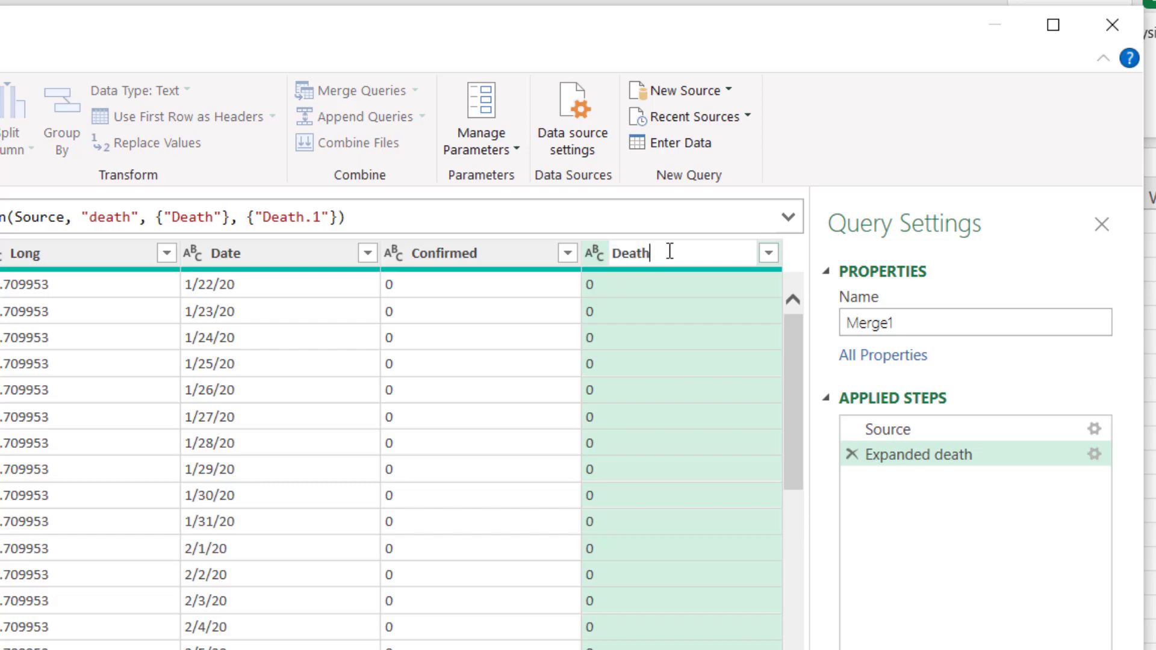
{"action": "key", "text": "Return"}
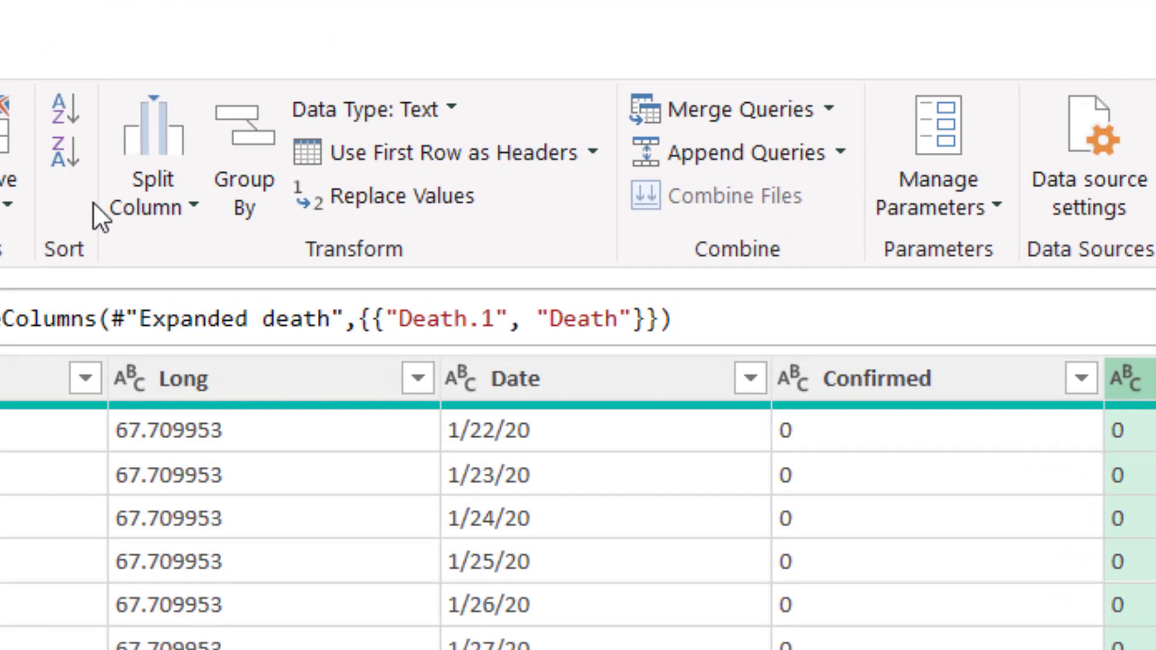
Step: Merge the recovered query into Merge1, matching Province/State, Country/Region and Date in that order with a left outer join
{"action": "left_click", "coordinate": [723, 114]}
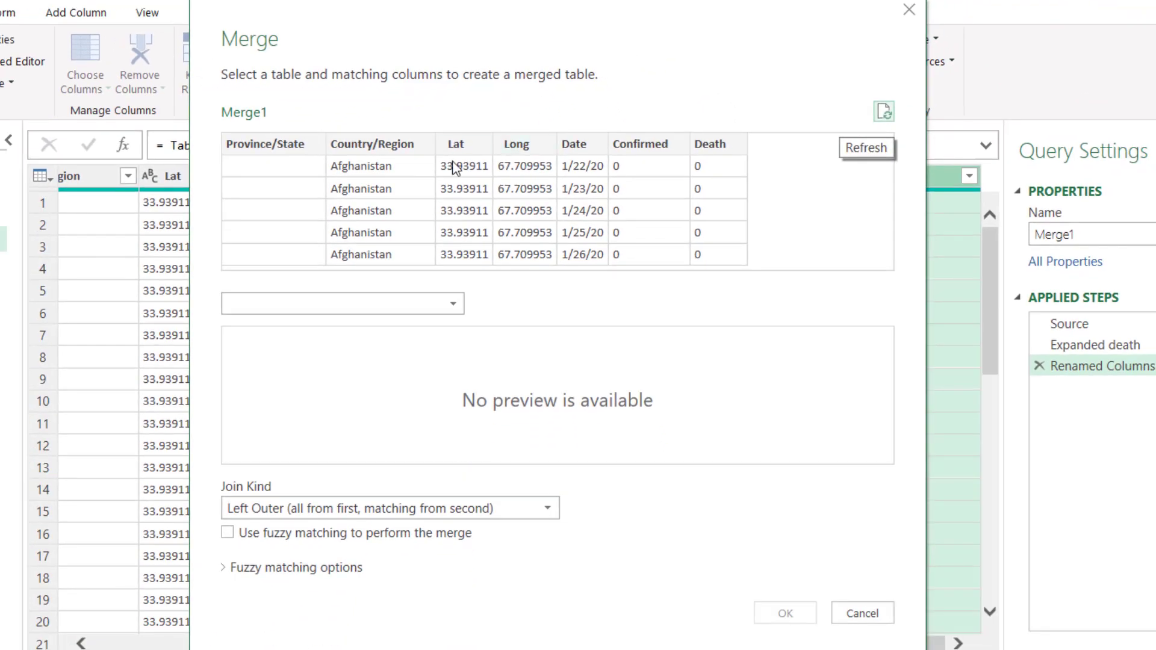
{"action": "left_click", "coordinate": [331, 304]}
{"action": "left_click", "coordinate": [278, 391]}
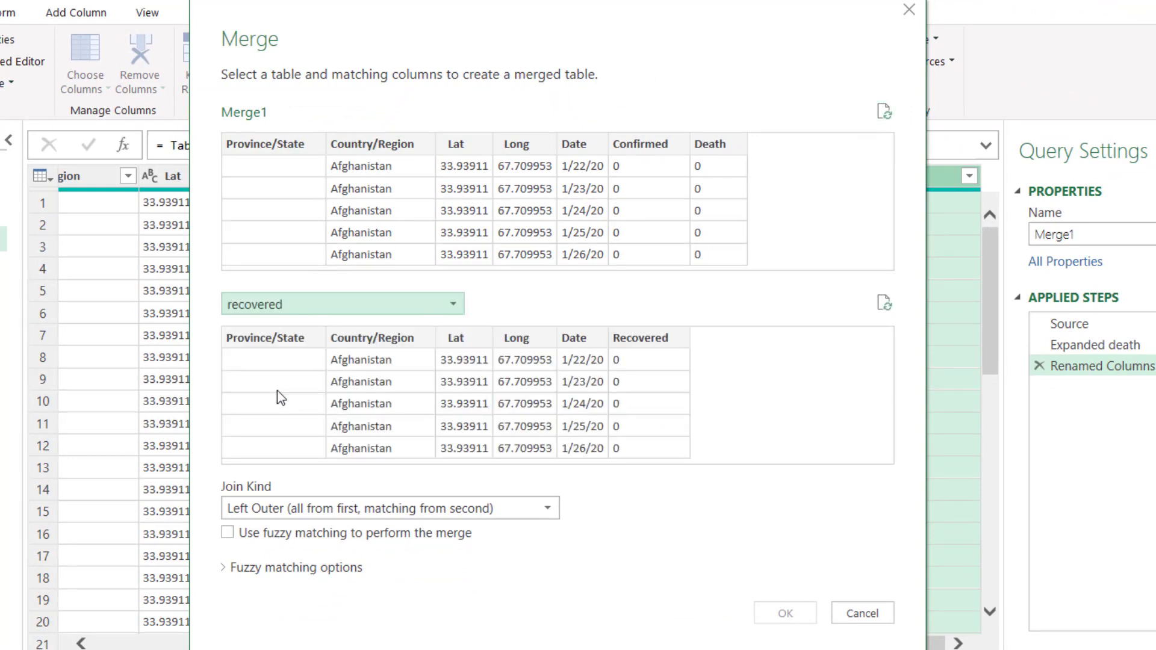
{"action": "left_click", "coordinate": [267, 147]}
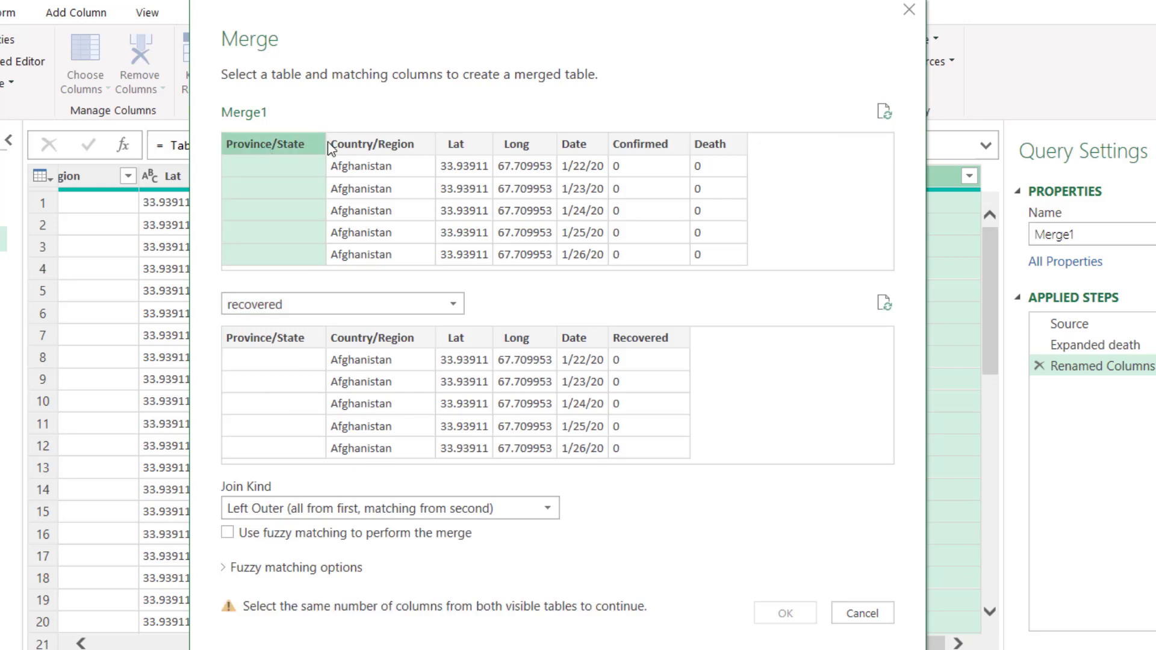
{"action": "left_click", "coordinate": [376, 147], "text": "ctrl"}
{"action": "left_click", "coordinate": [574, 147], "text": "ctrl"}
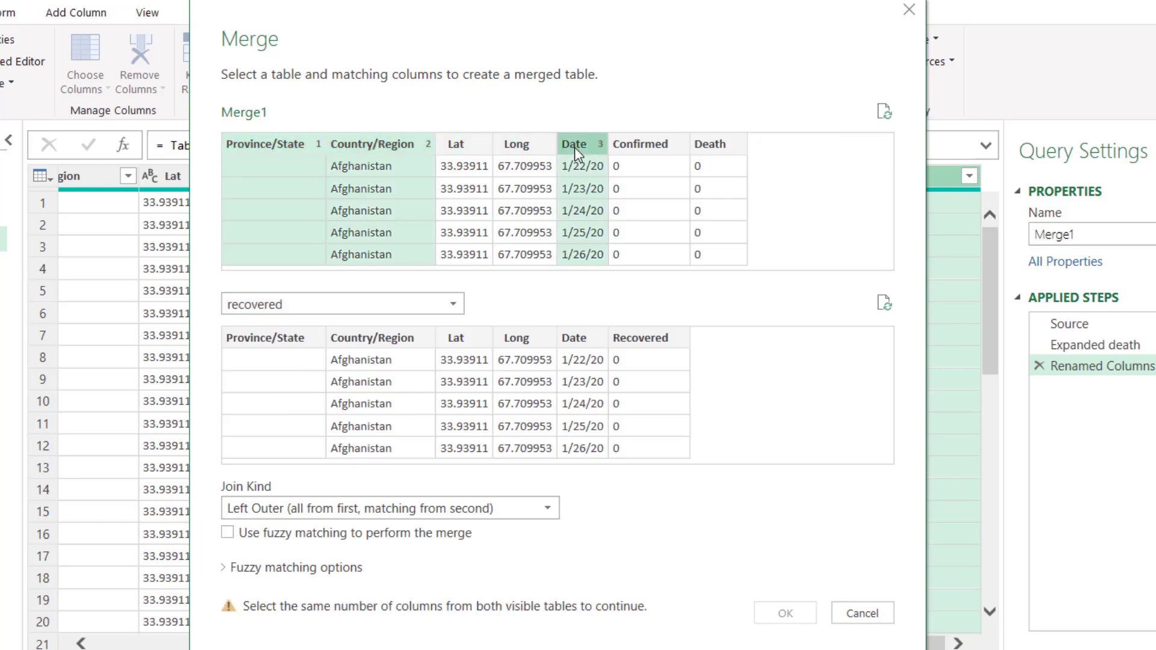
{"action": "left_click", "coordinate": [269, 340]}
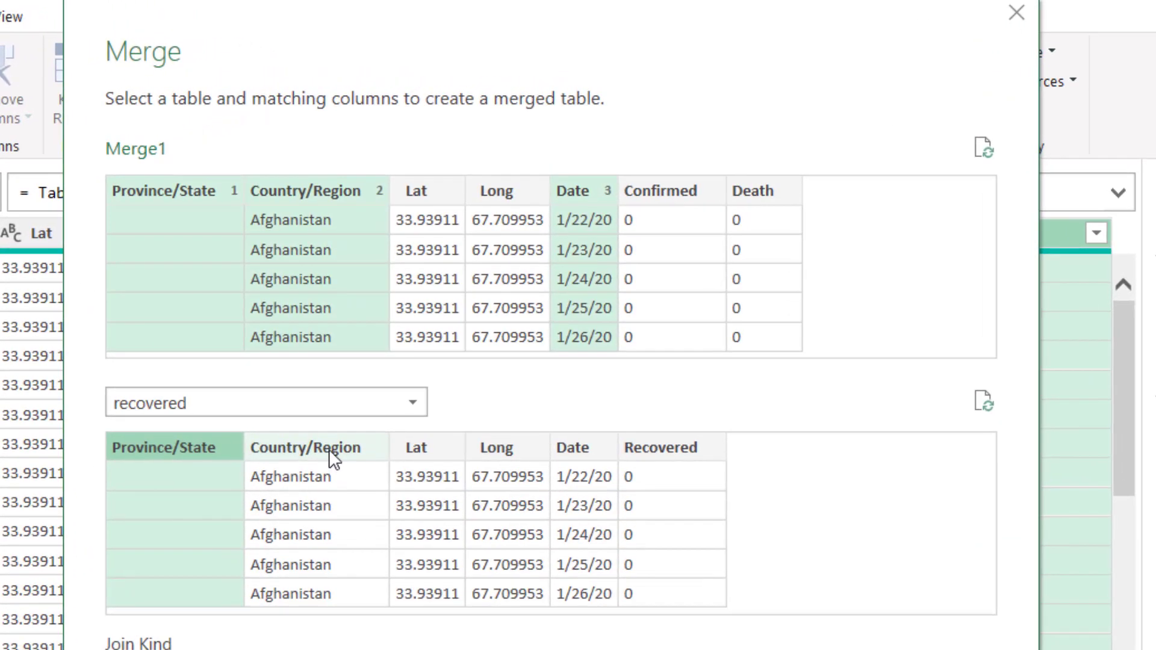
{"action": "left_click", "coordinate": [321, 447], "text": "ctrl"}
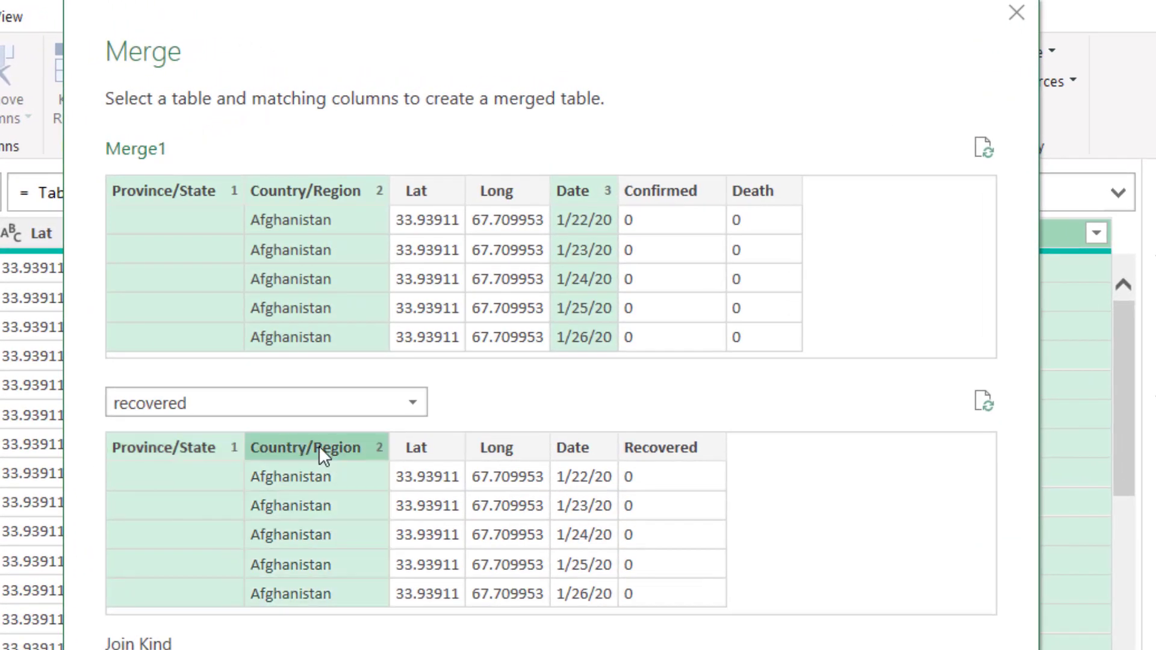
{"action": "left_click", "coordinate": [573, 453], "text": "ctrl"}
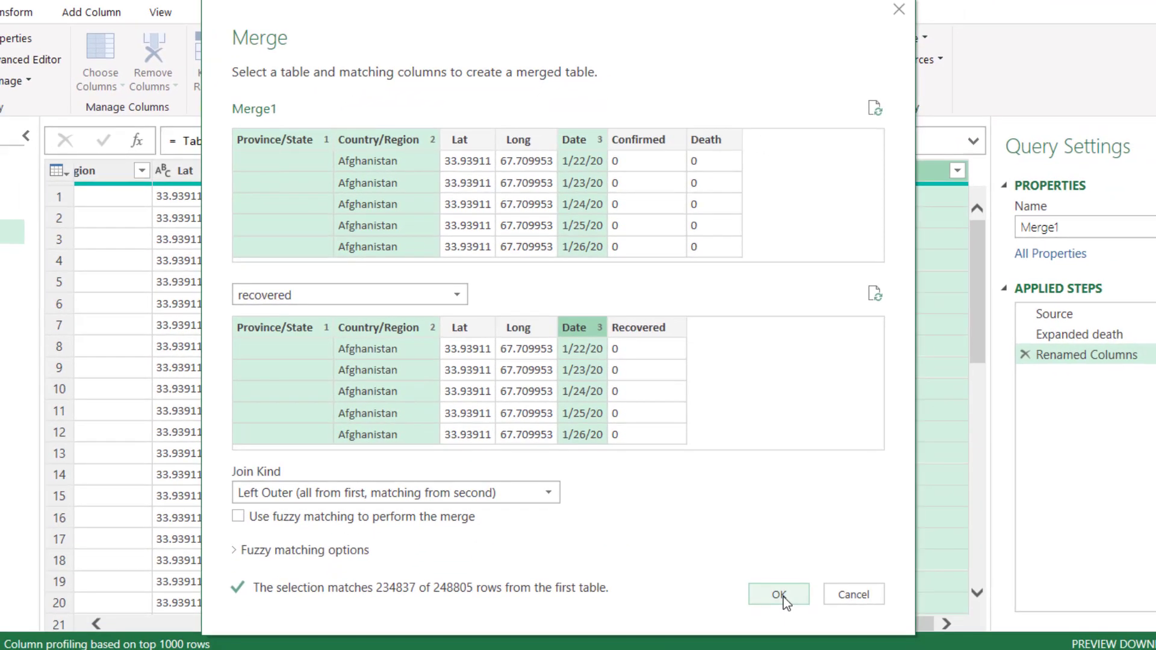
{"action": "left_click", "coordinate": [778, 594]}
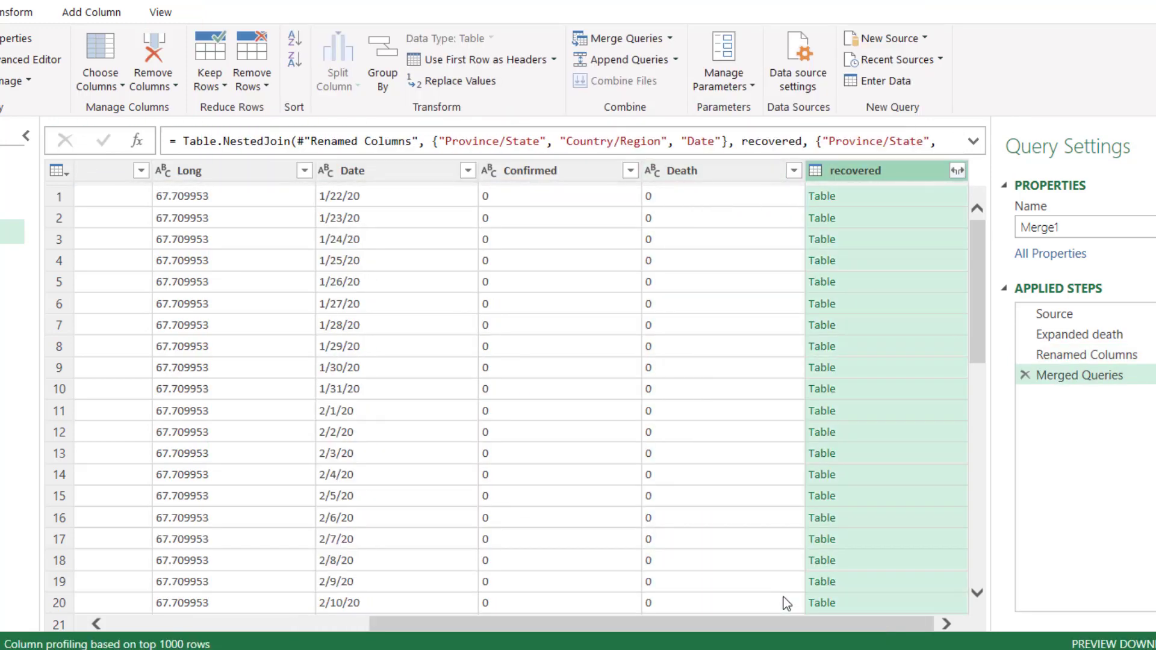
Step: Expand the recovered column to include only the Recovered field, without the original column name as prefix
{"action": "left_click", "coordinate": [957, 171]}
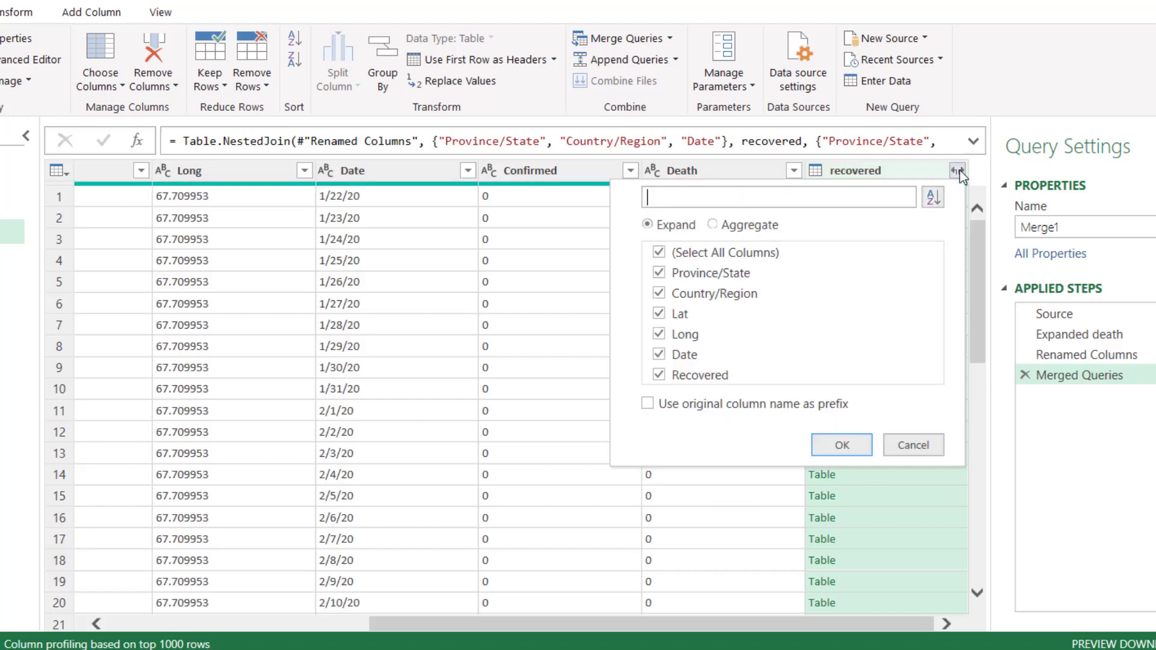
{"action": "left_click", "coordinate": [659, 253]}
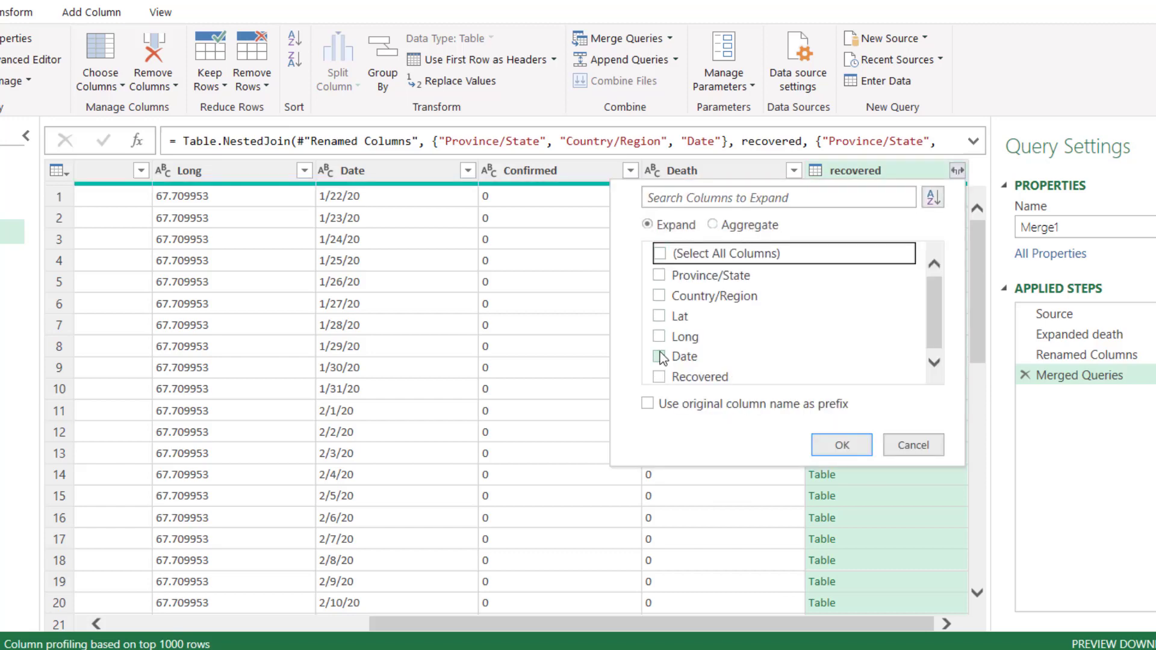
{"action": "left_click", "coordinate": [660, 377]}
{"action": "left_click", "coordinate": [841, 445]}
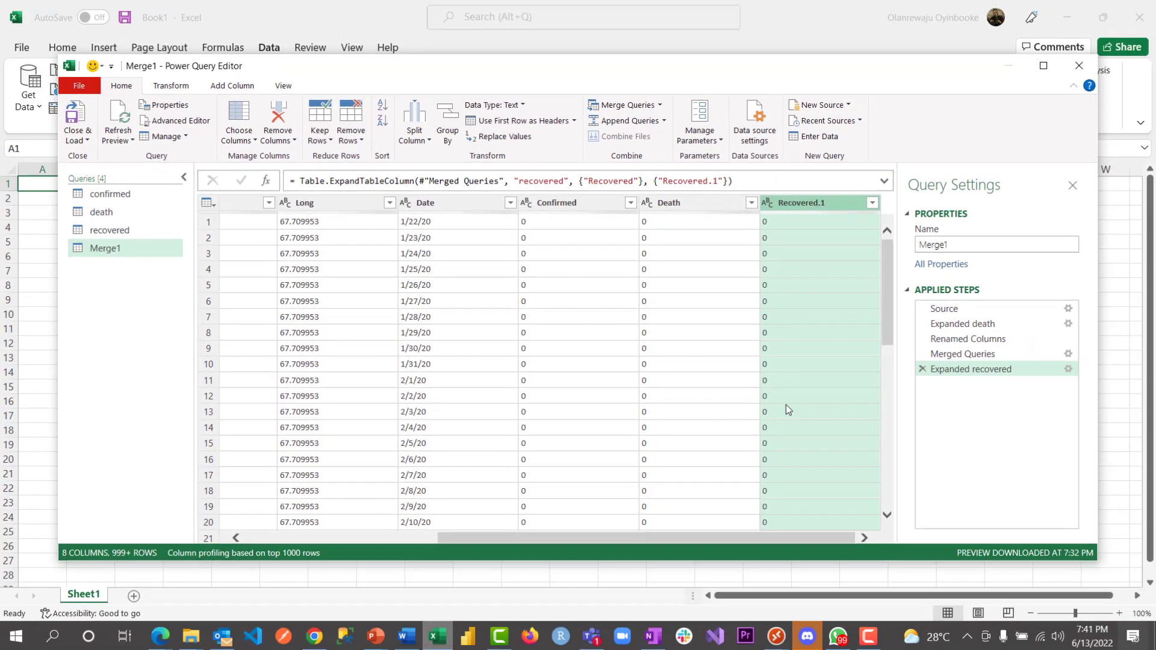
Step: Rename the expanded Recovered.1 column as Recovered
{"action": "double_click", "coordinate": [828, 203]}
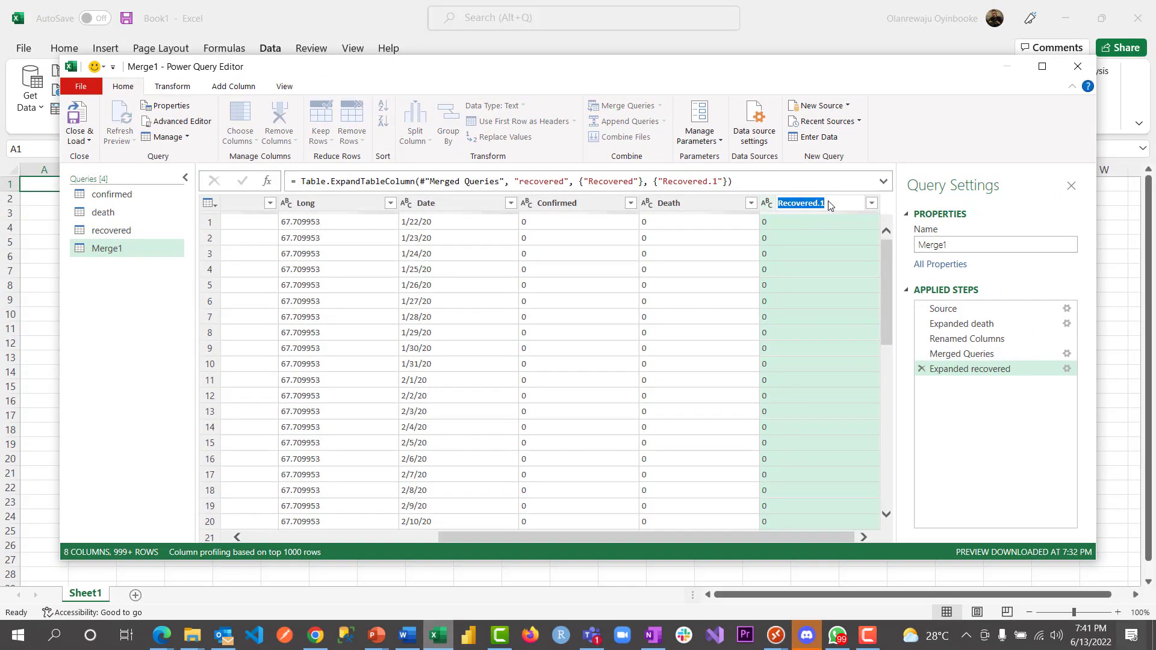
{"action": "left_click", "coordinate": [829, 204]}
{"action": "key", "text": "BackSpace"}
{"action": "key", "text": "Return"}
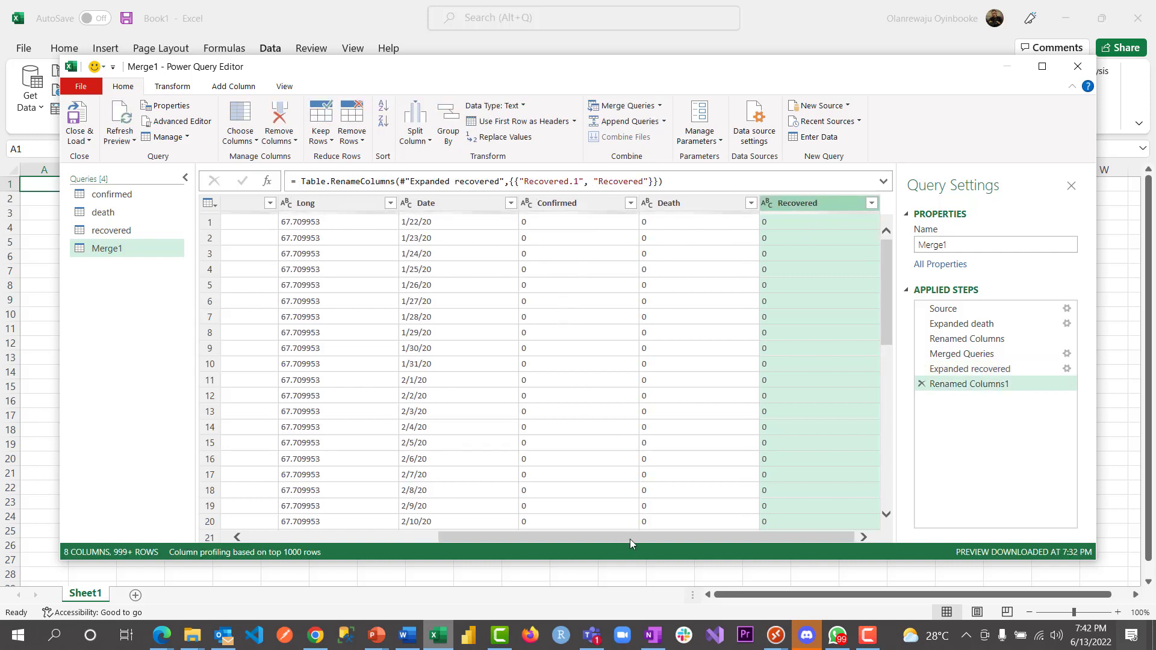
{"action": "left_click_drag", "start_coordinate": [631, 540], "coordinate": [360, 530]}
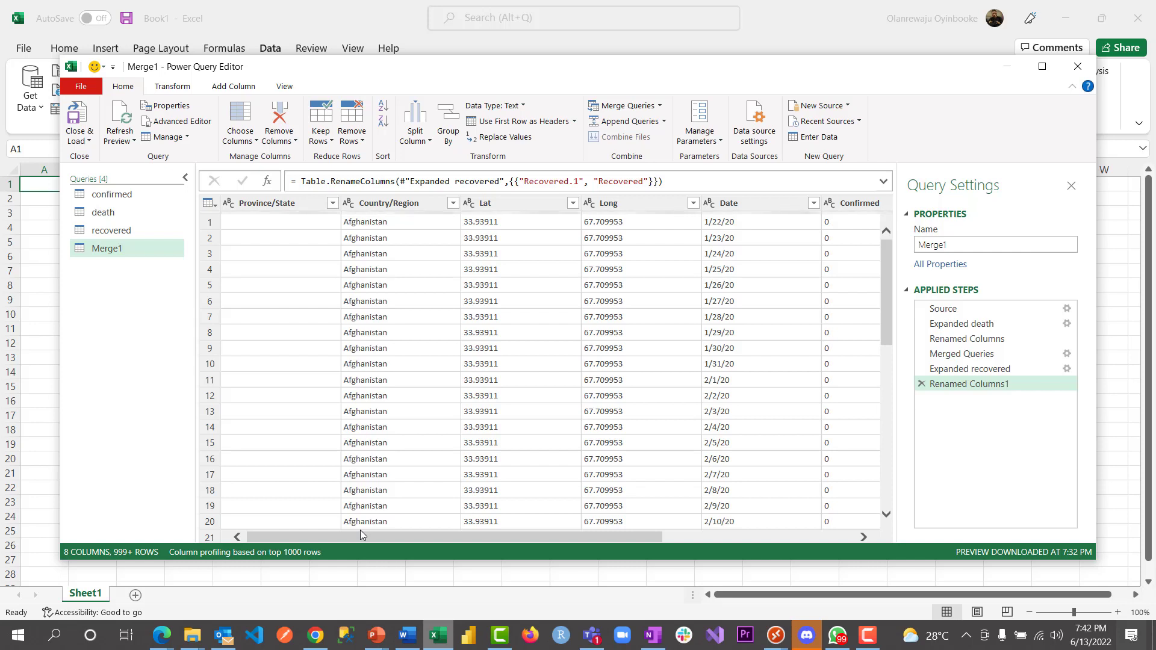
Step: Examine the confirmed query's code and properties for loading options, leaving them unchanged
{"action": "left_click", "coordinate": [111, 200]}
{"action": "right_click", "coordinate": [111, 199]}
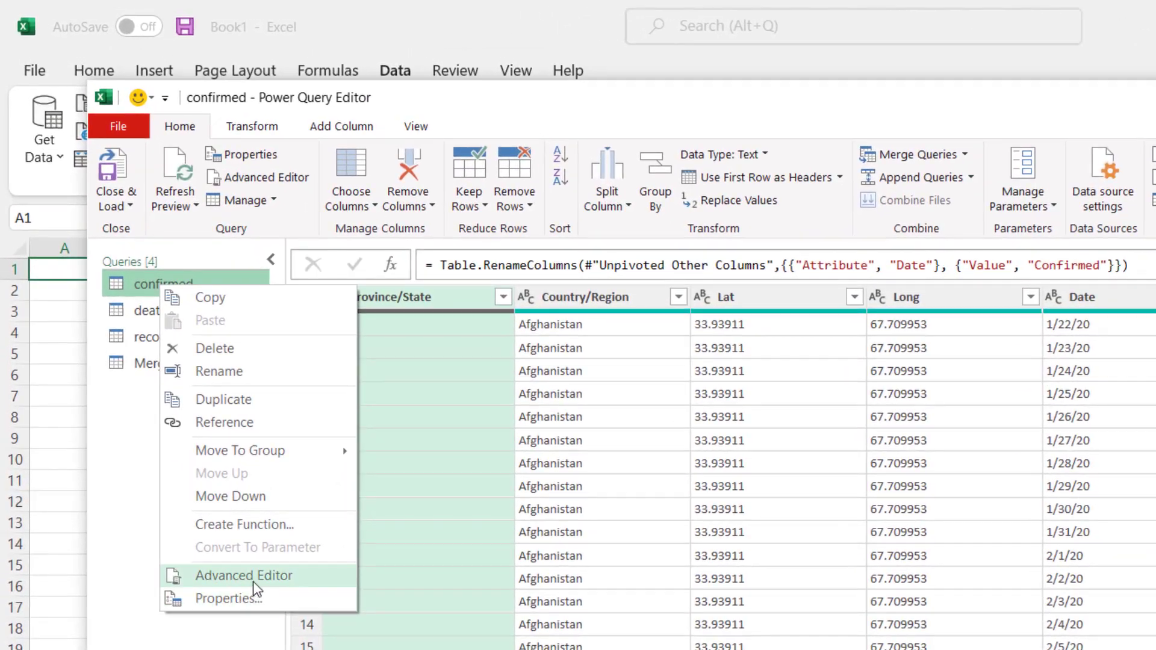
{"action": "left_click", "coordinate": [238, 545]}
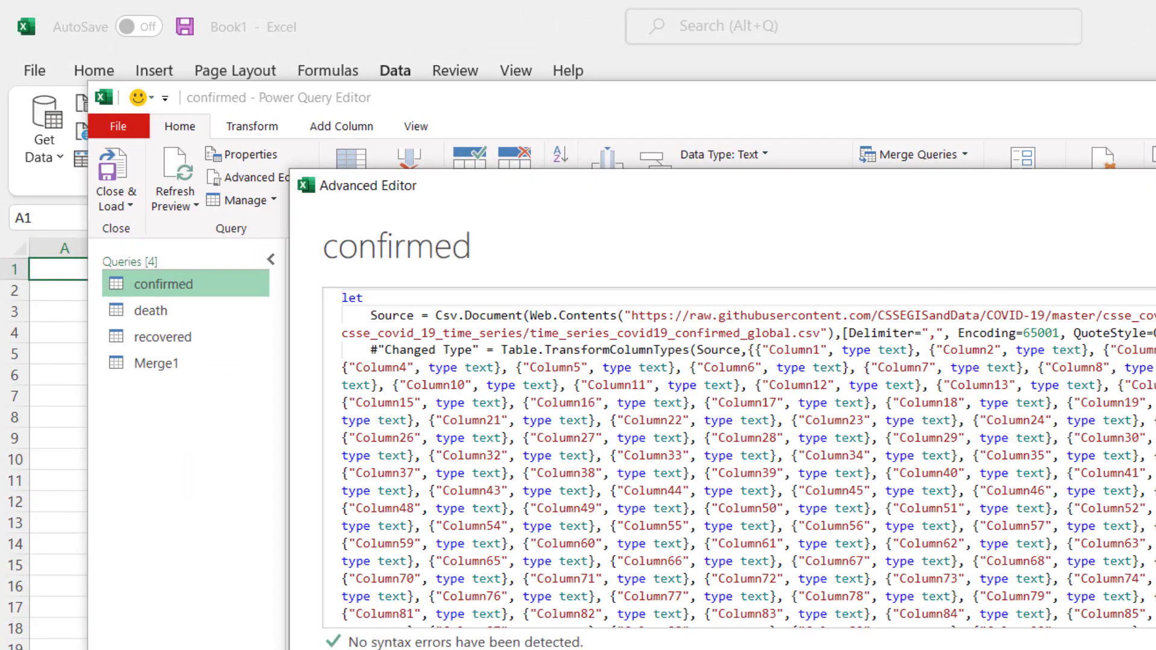
{"action": "key", "text": "Escape"}
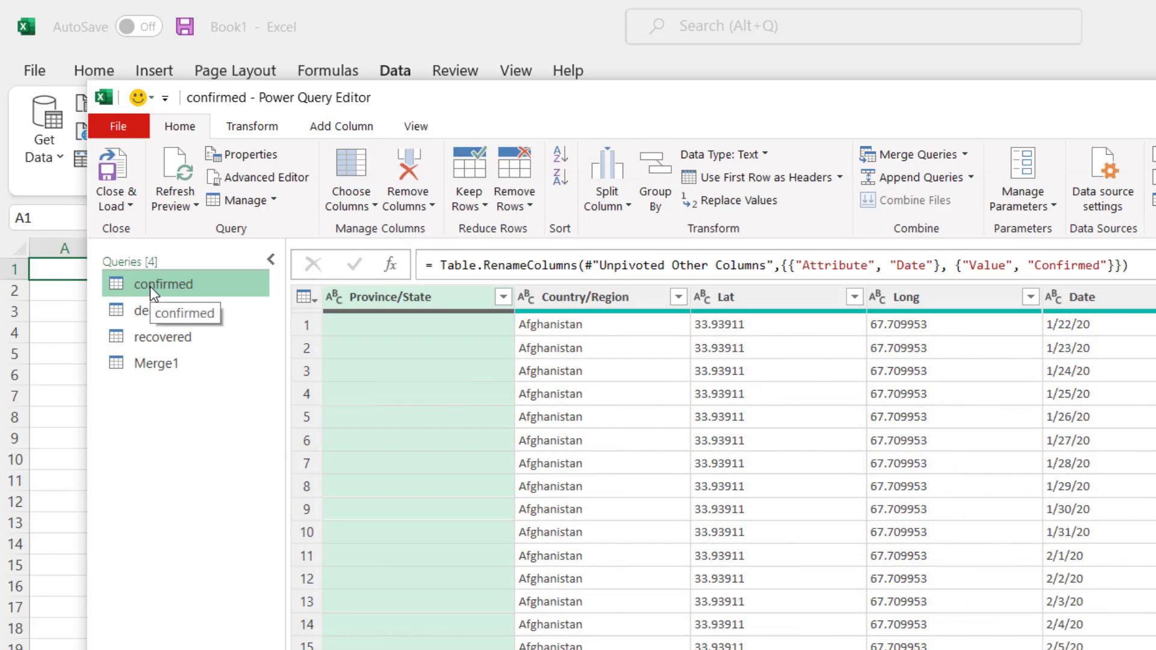
{"action": "right_click", "coordinate": [149, 287]}
{"action": "left_click", "coordinate": [224, 598]}
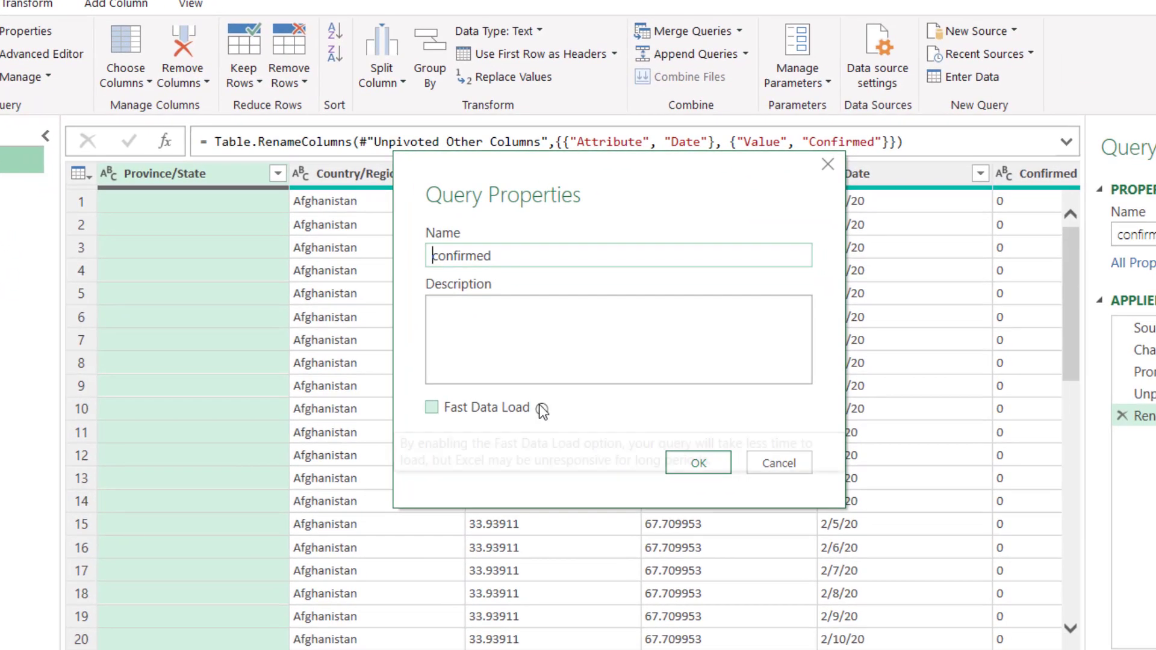
{"action": "mouse_move", "coordinate": [762, 528]}
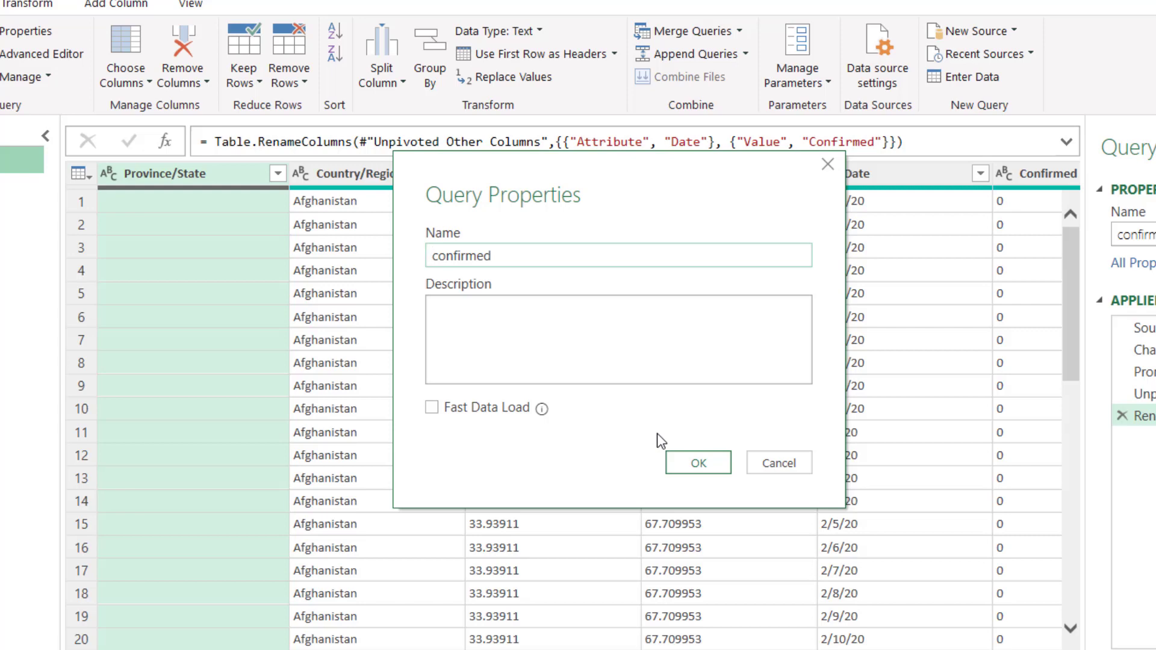
{"action": "left_click", "coordinate": [779, 463]}
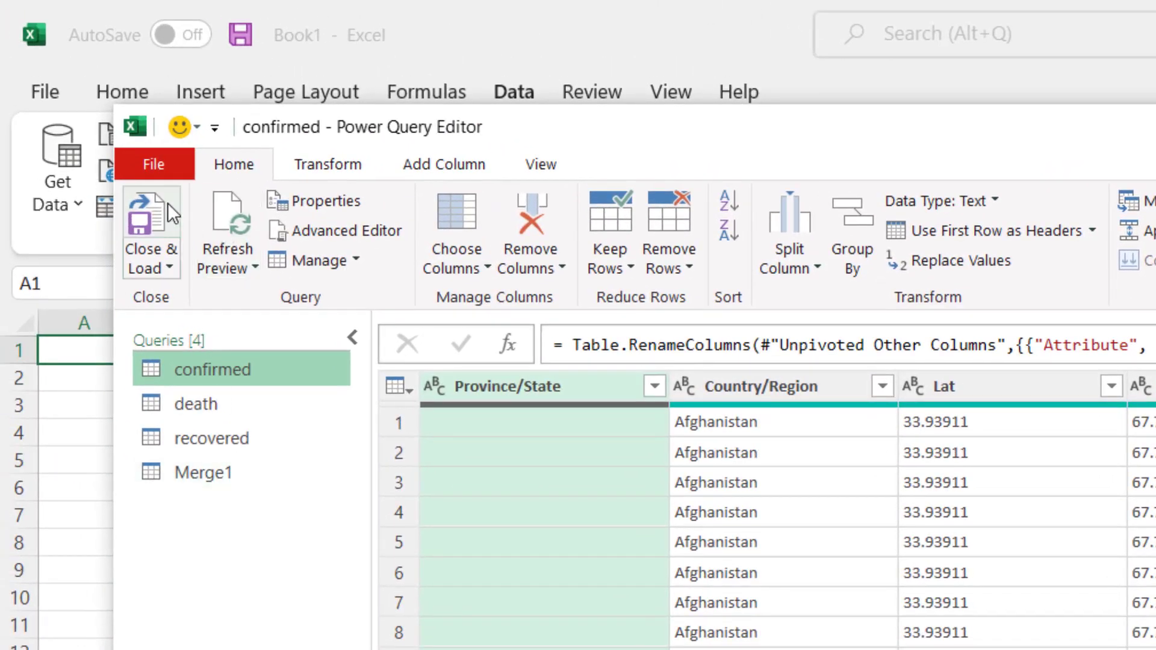
Step: Close and load all queries into the workbook, and narrow the Province/State column on the Merge1 sheet
{"action": "left_click", "coordinate": [147, 218]}
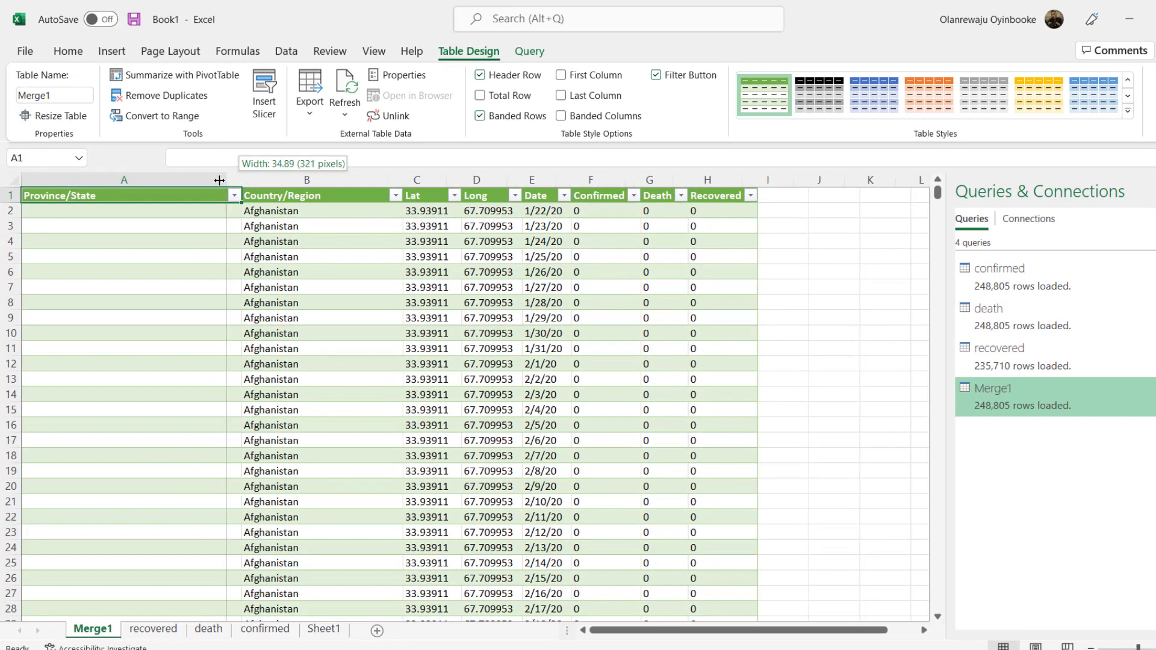
{"action": "left_click_drag", "start_coordinate": [192, 180], "coordinate": [96, 196]}
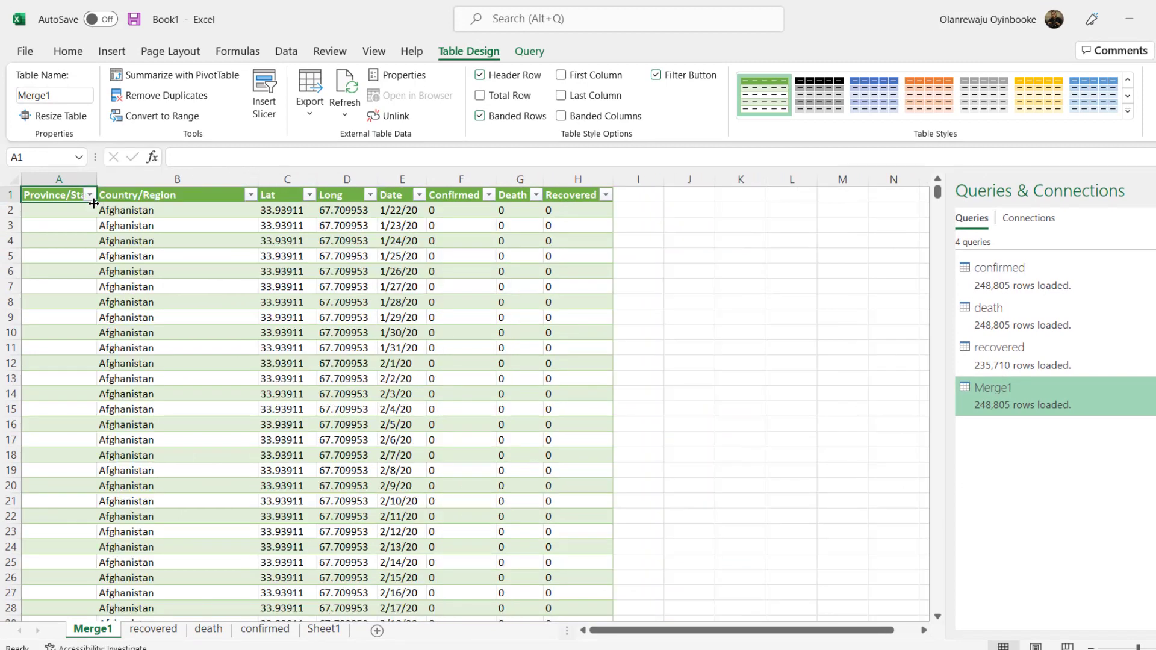
Step: Rename the Merge1 sheet as ConsolidatedData
{"action": "double_click", "coordinate": [97, 629]}
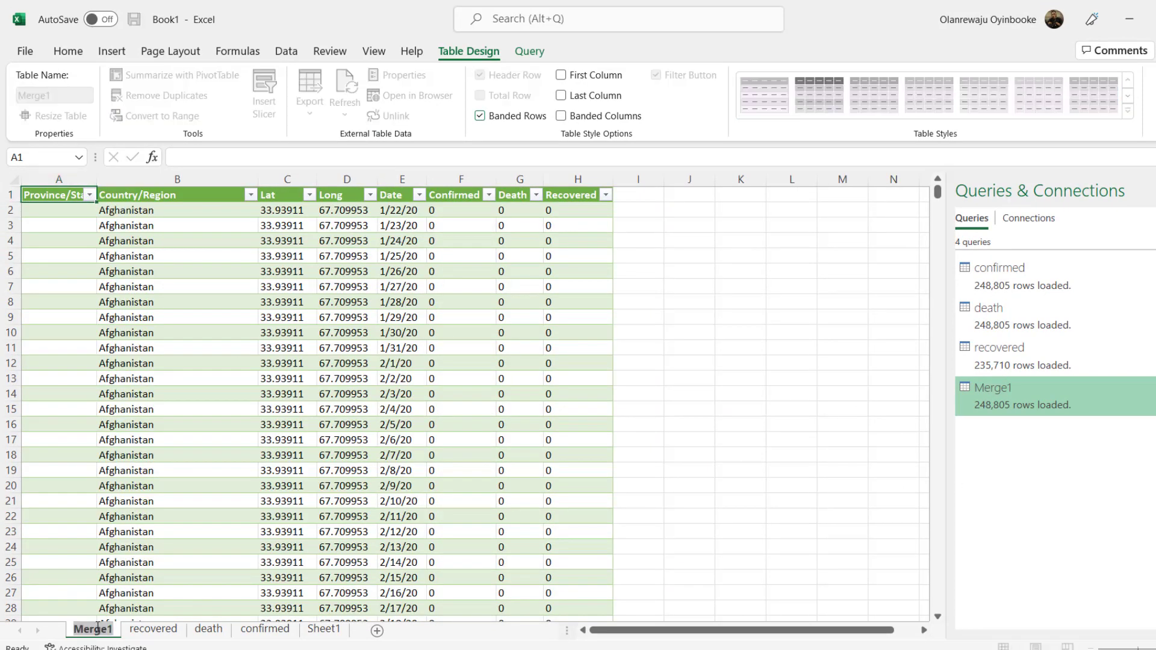
{"action": "type", "text": "Consol"}
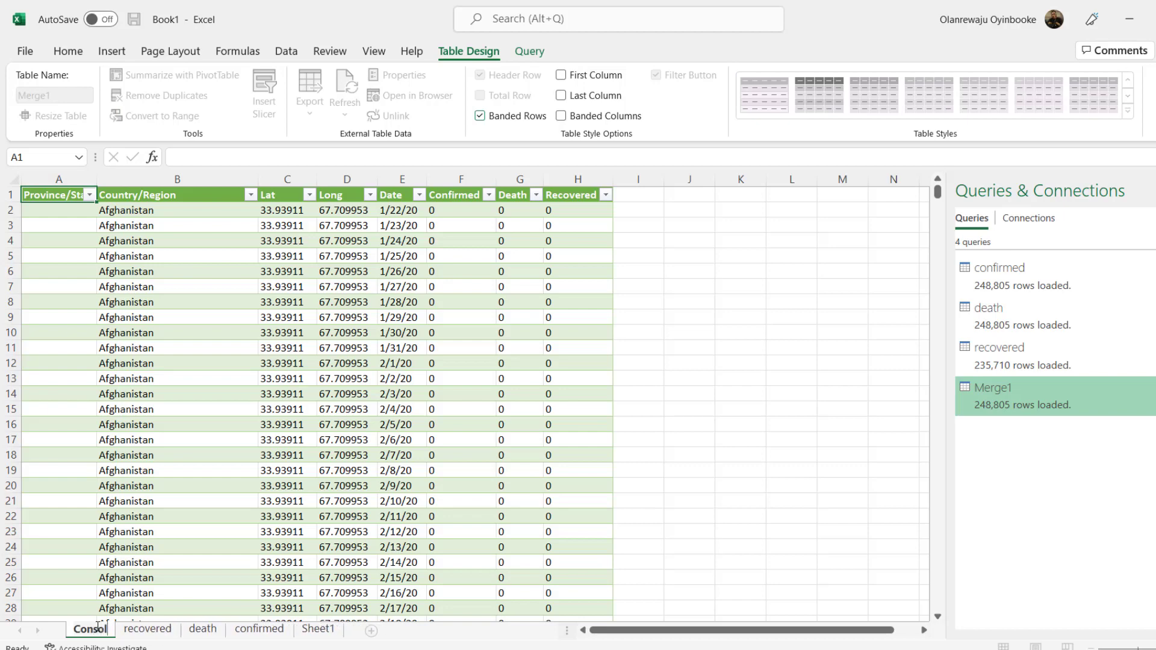
{"action": "type", "text": "idatedData"}
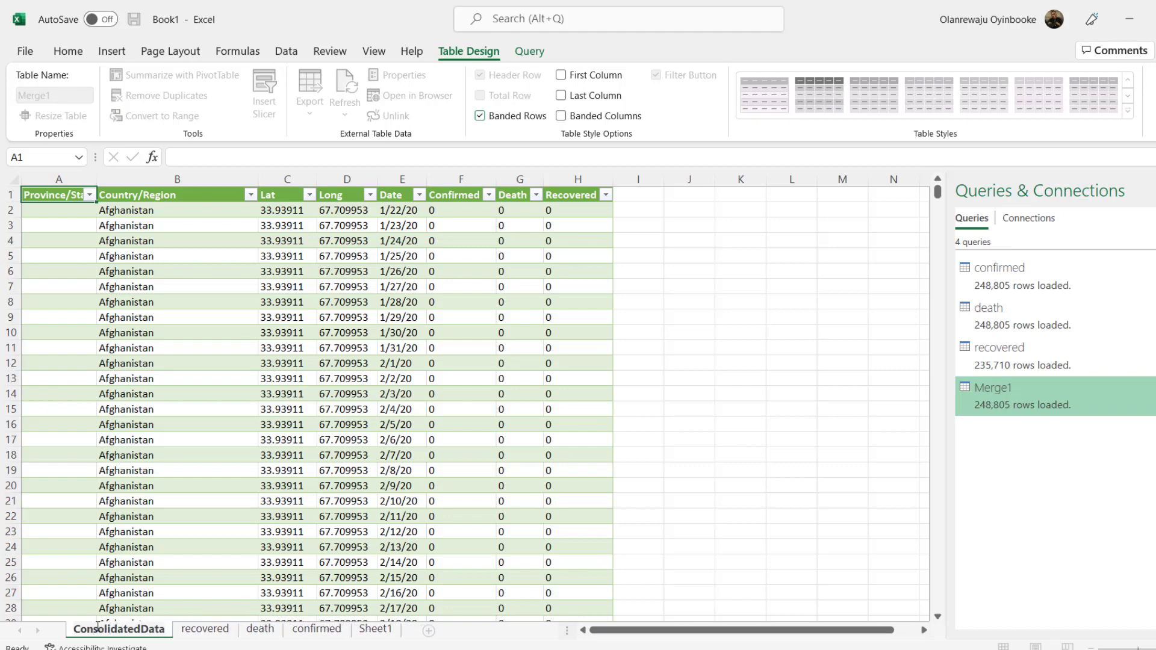
{"action": "key", "text": "Return"}
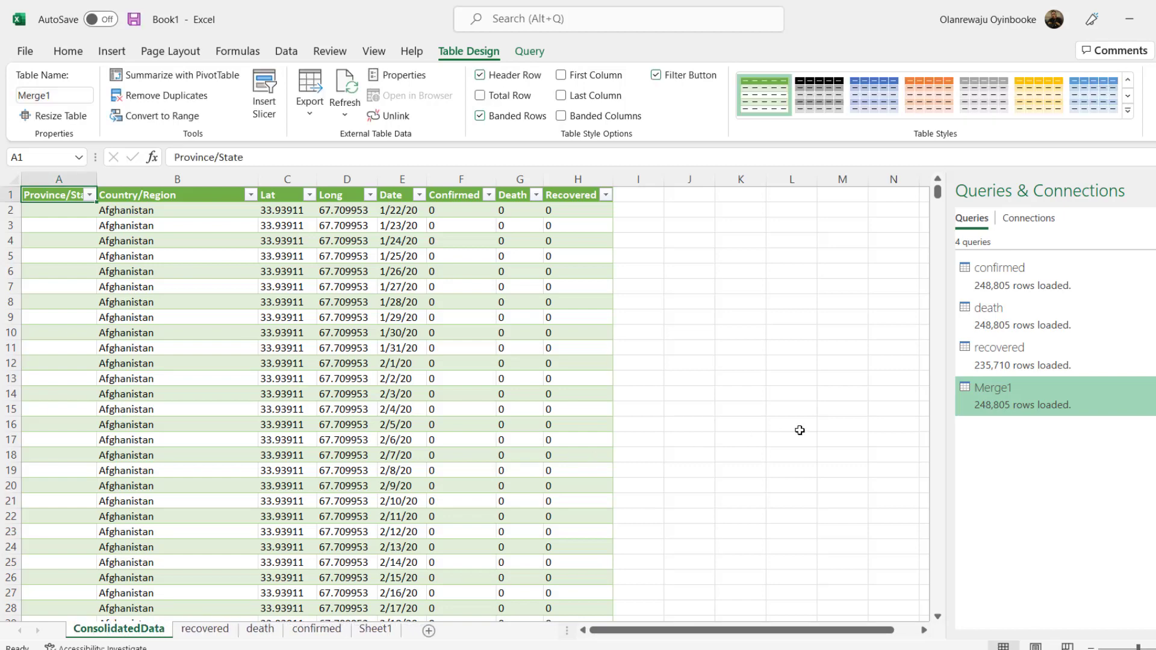